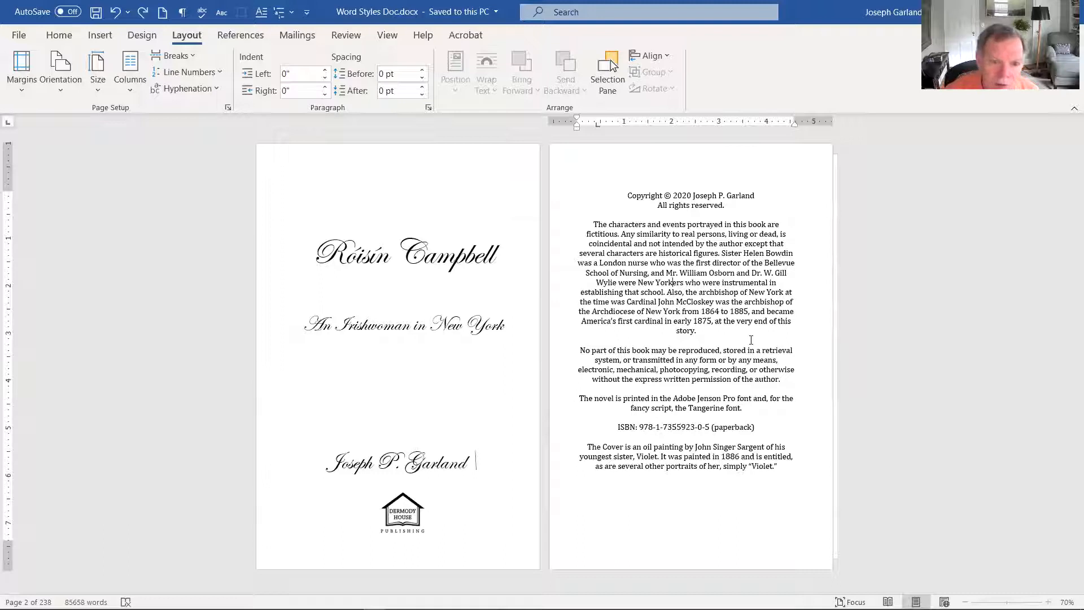
Step: Set the inside margin of the title page section to 0.6 inches
left_click(428, 256)
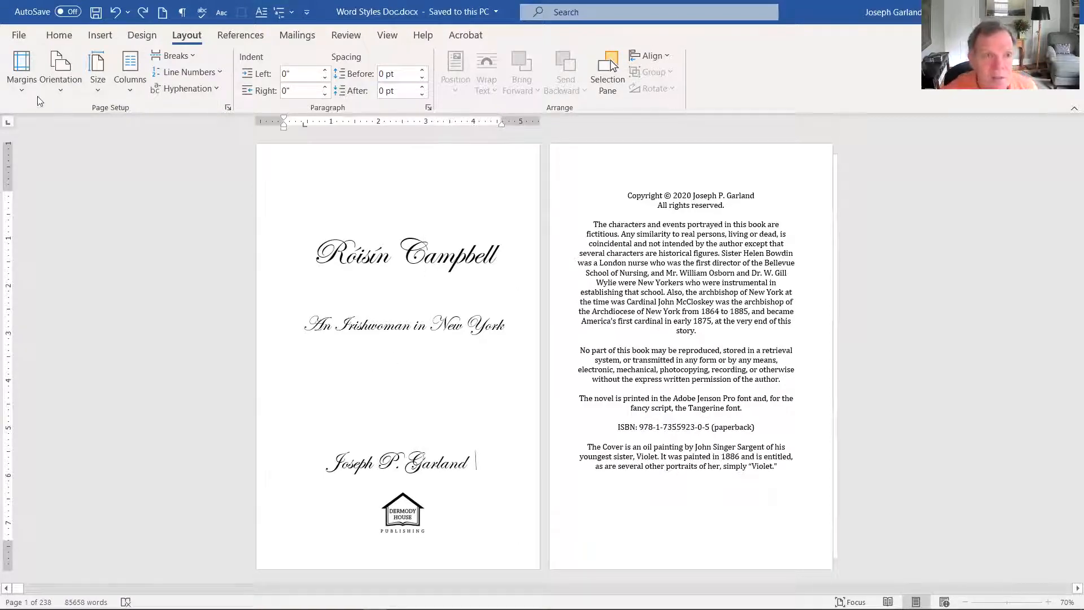
left_click(23, 61)
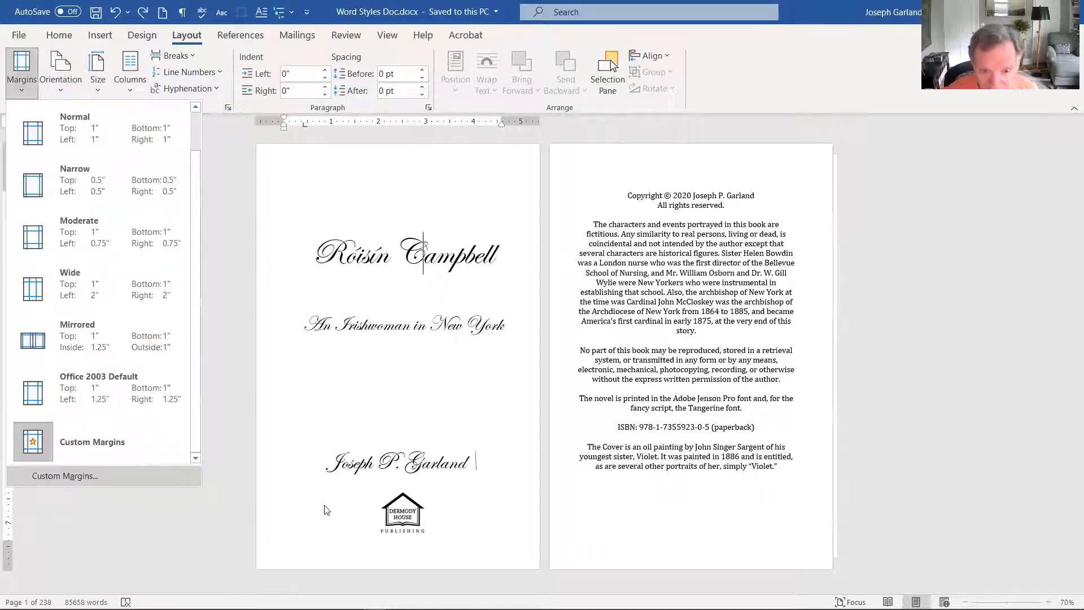
left_click(519, 186)
left_click(519, 186)
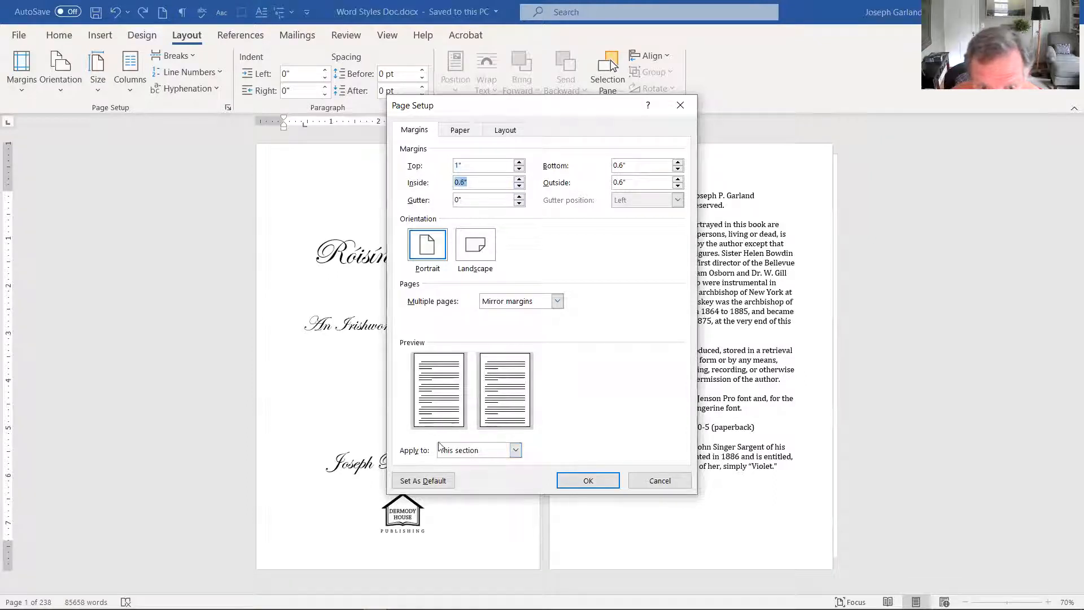
left_click(586, 481)
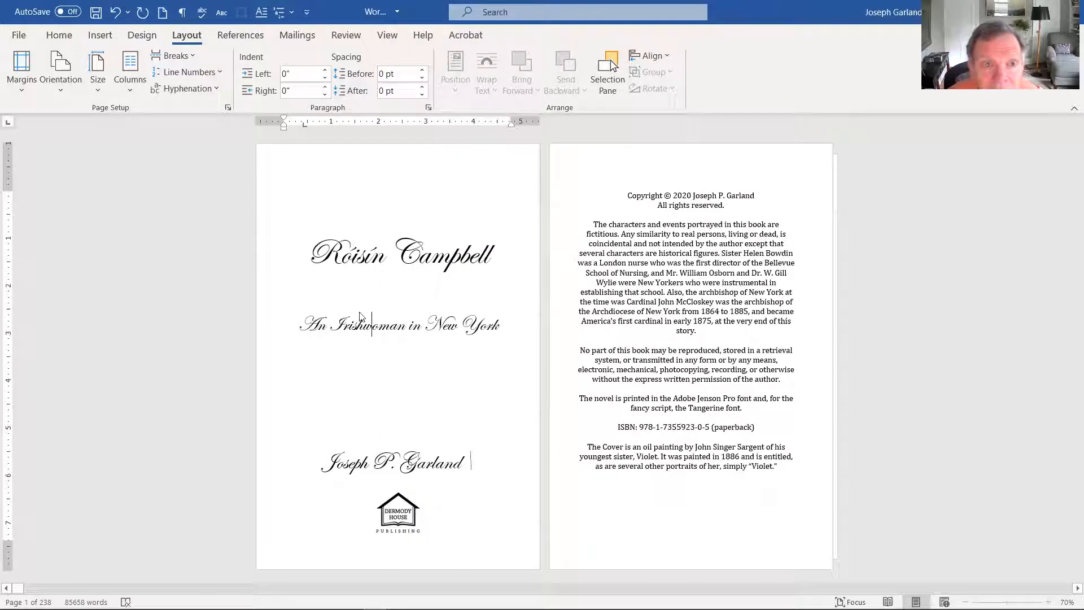
Step: Check the page margin settings of the section containing the Dismissal chapter and save the document
scroll(680, 314, "down", 1)
scroll(680, 314, "down", 3)
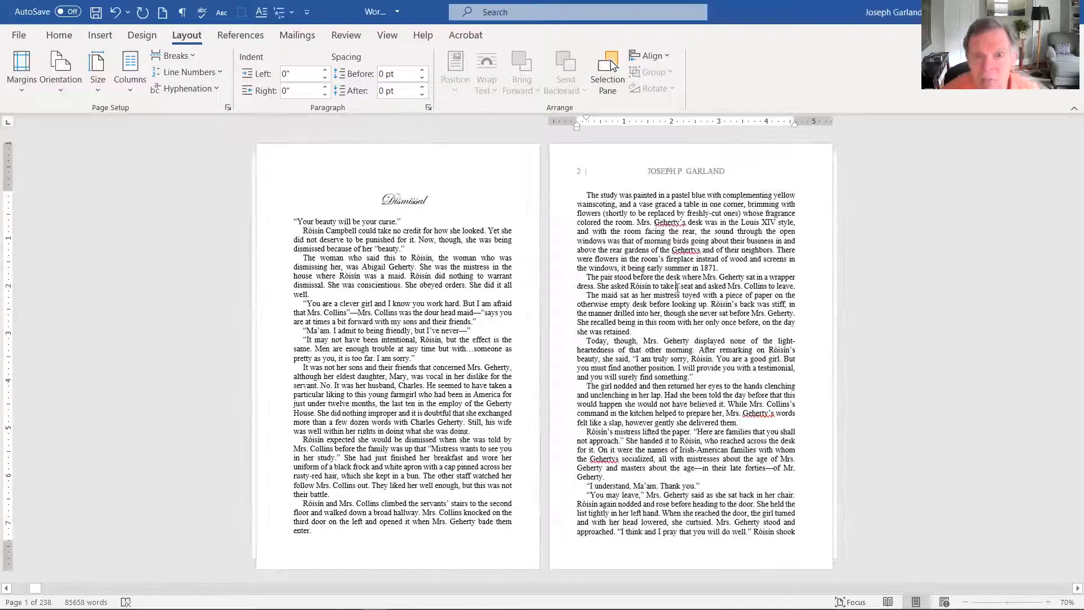
left_click(31, 70)
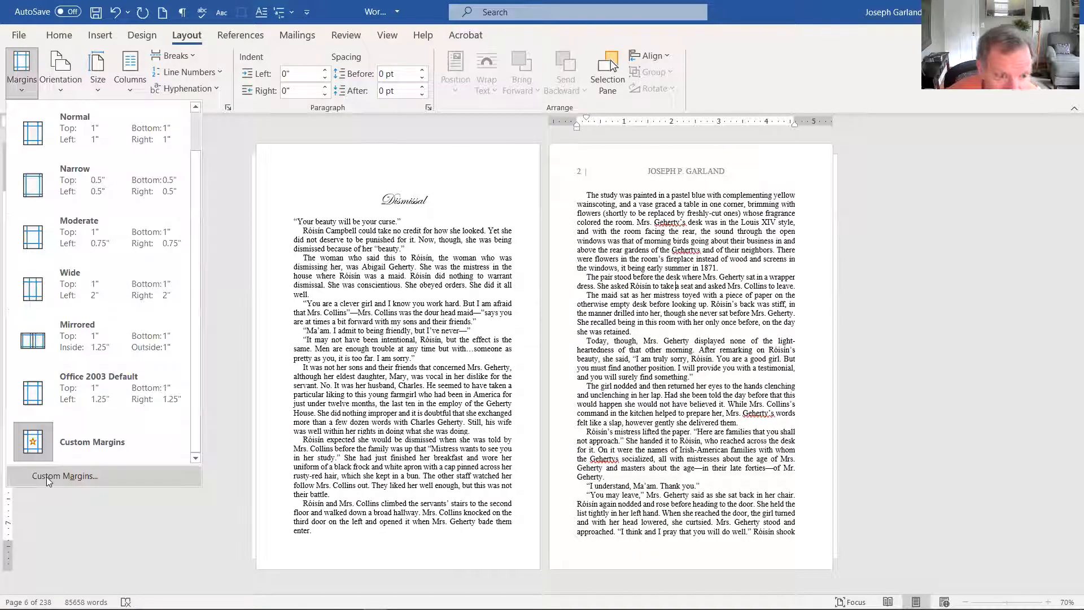
left_click(46, 477)
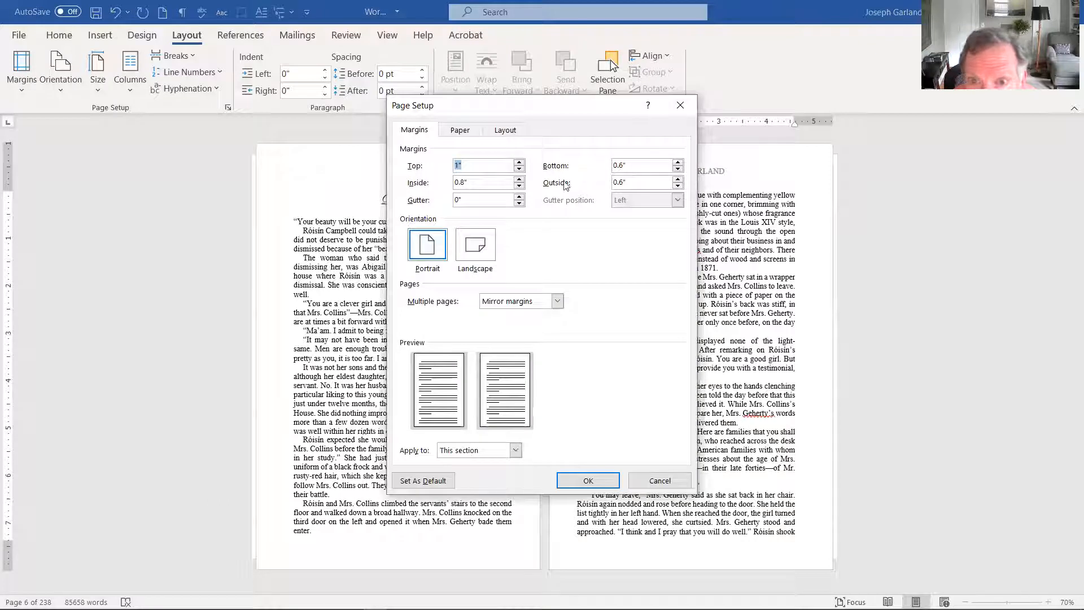
left_click(604, 482)
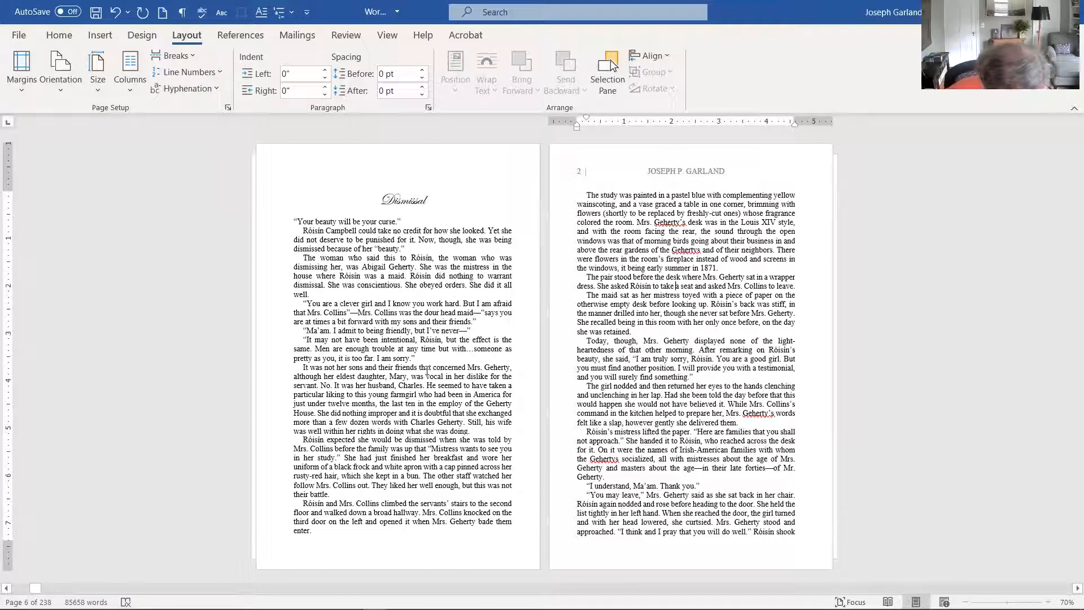
key("ctrl+s")
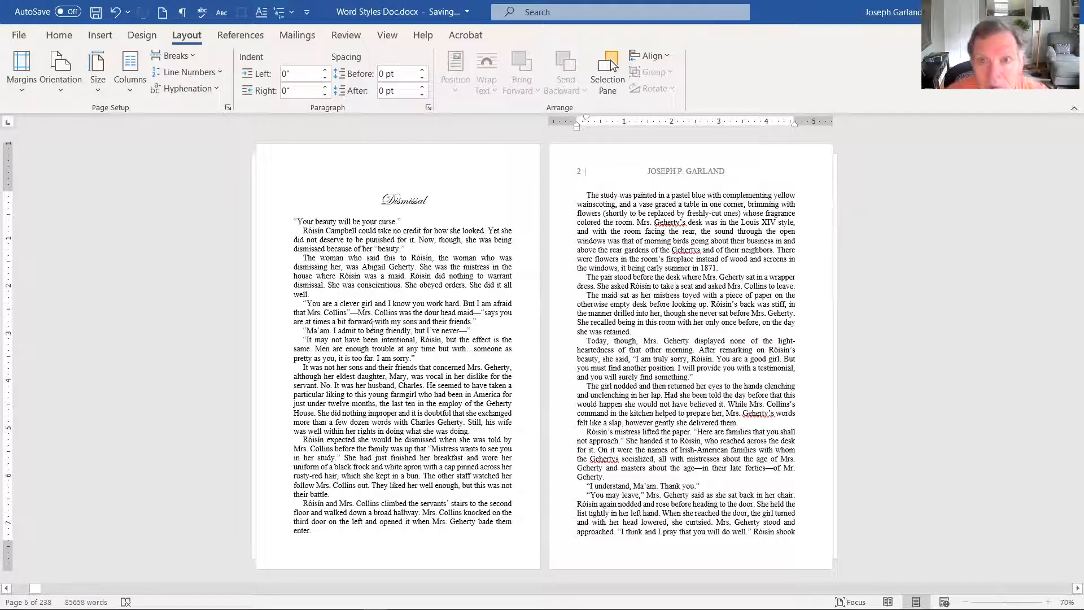
Step: Start saving a copy, look into the OneDrive Stories folder, and switch the save location back to This PC's Documents folder
left_click(20, 35)
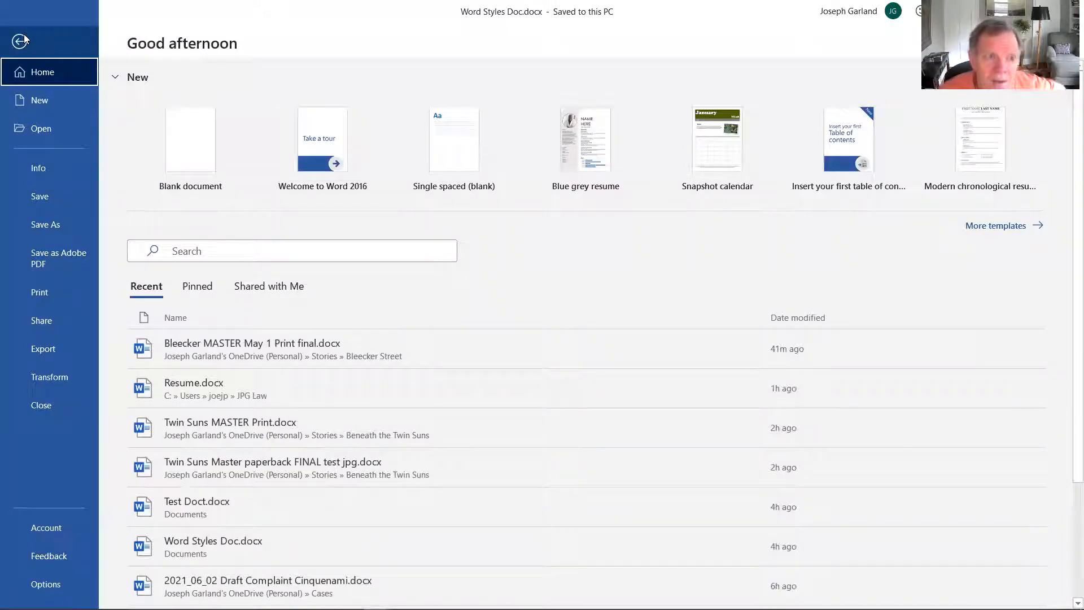
left_click(57, 220)
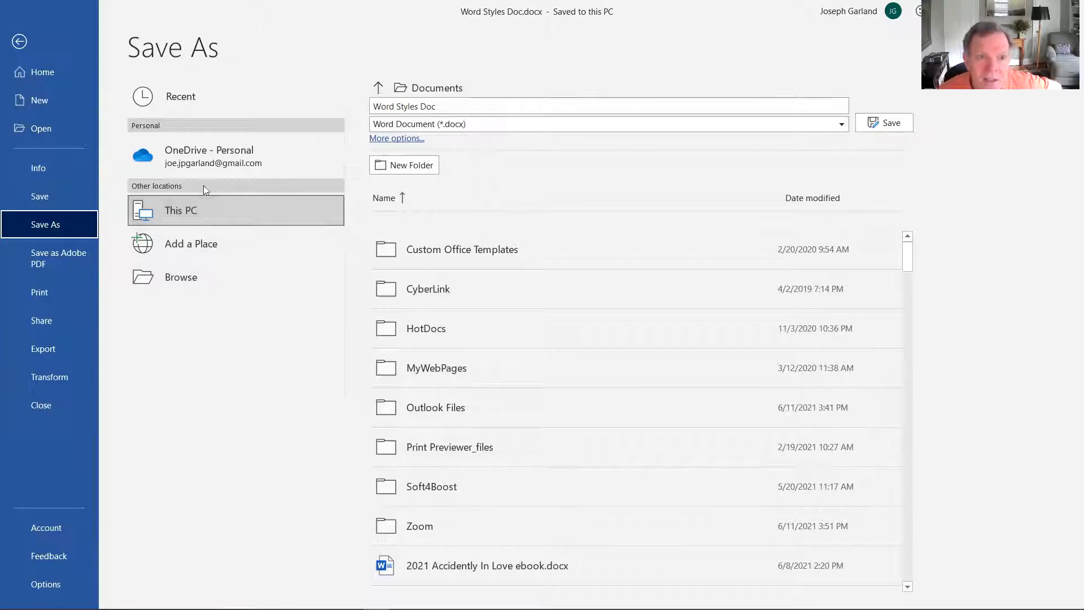
left_click(203, 157)
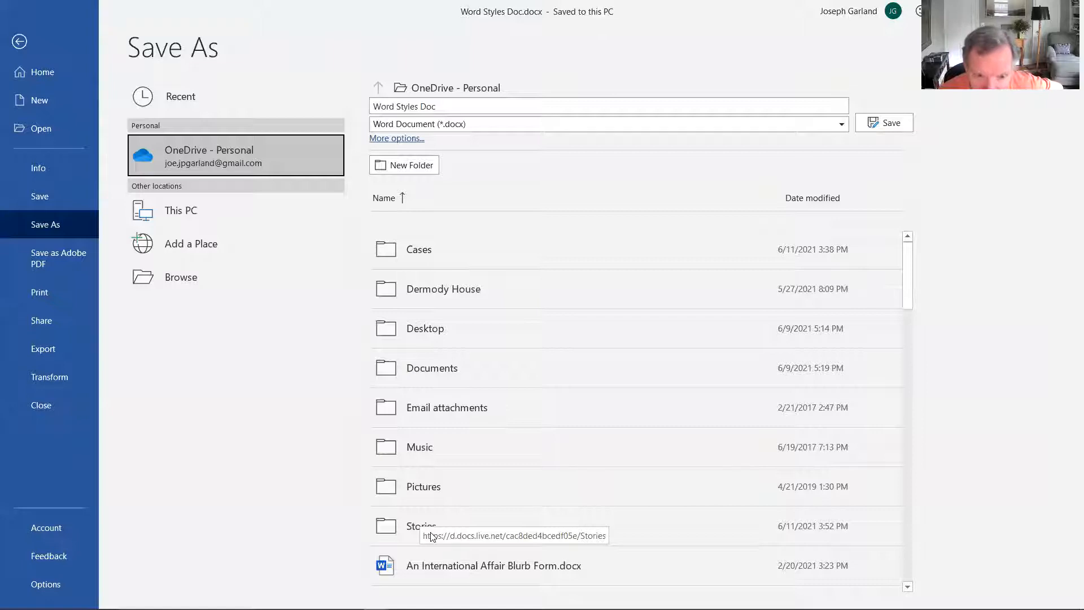
left_click(414, 521)
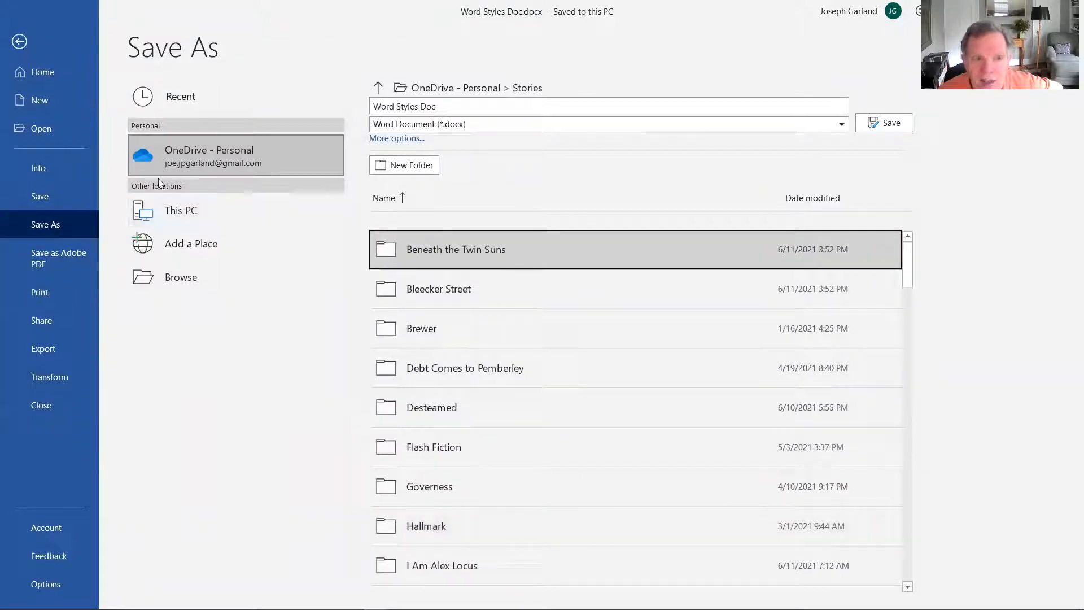
left_click(172, 198)
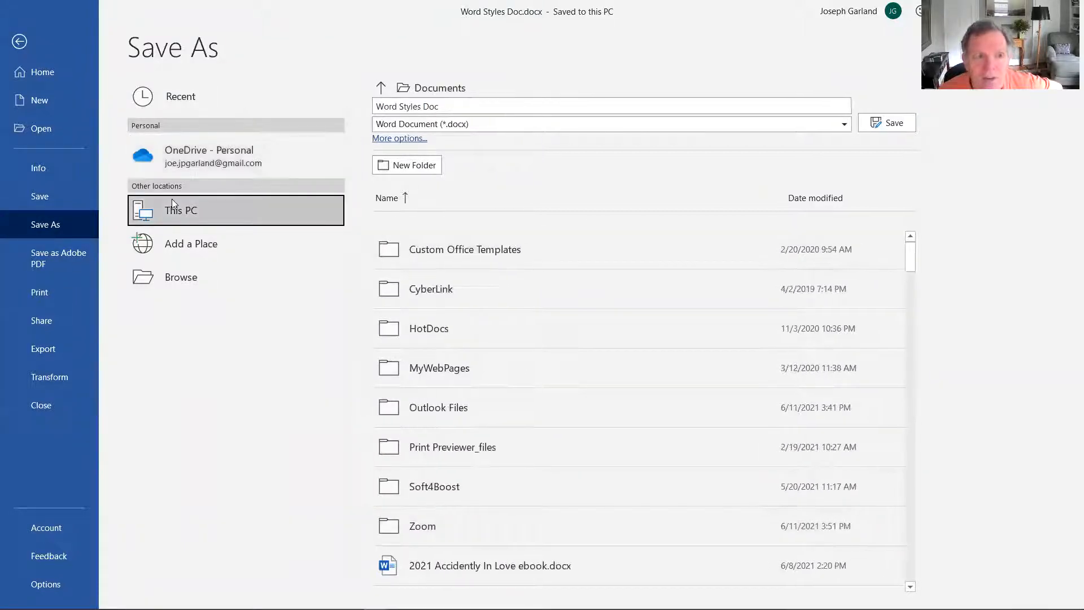
Step: Save the copy as a Word document named "Word Styles Doc print"
left_click(461, 106)
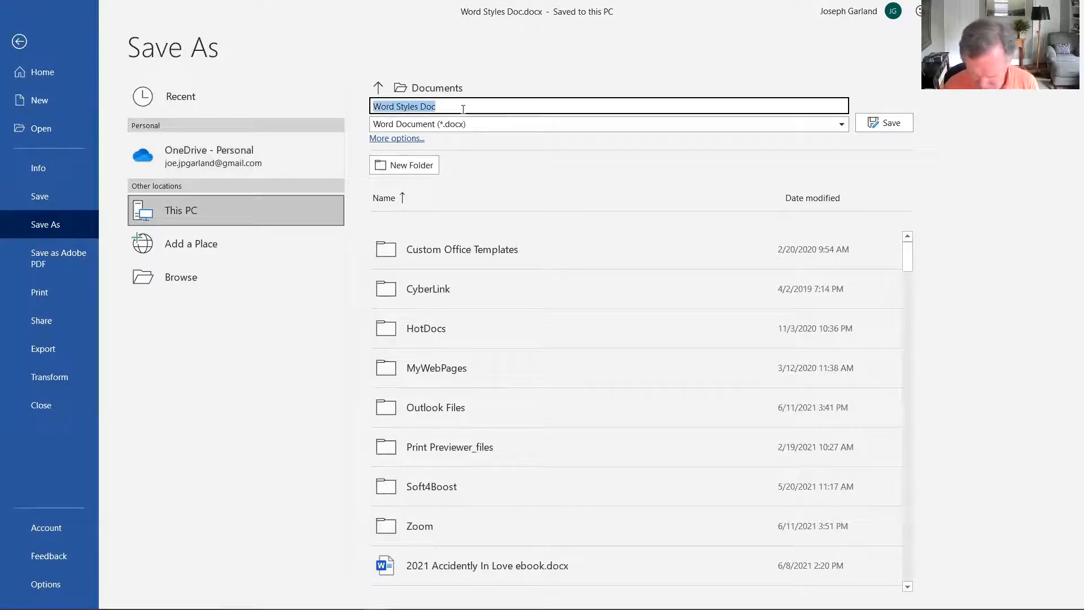
left_click(463, 109)
type("ptin")
key("BackSpace")
key("BackSpace")
key("BackSpace")
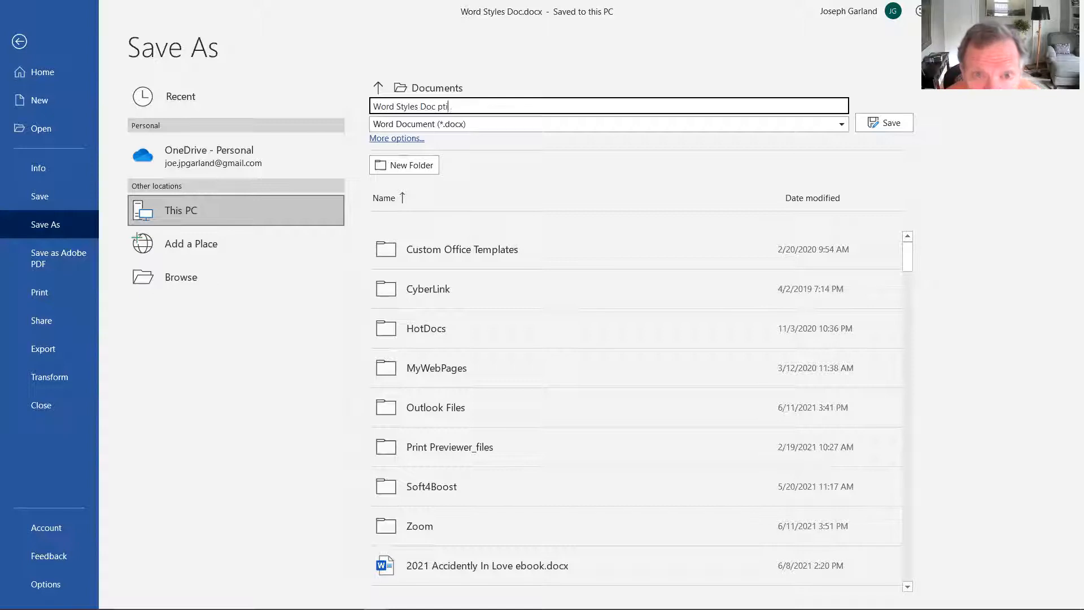
type("rint")
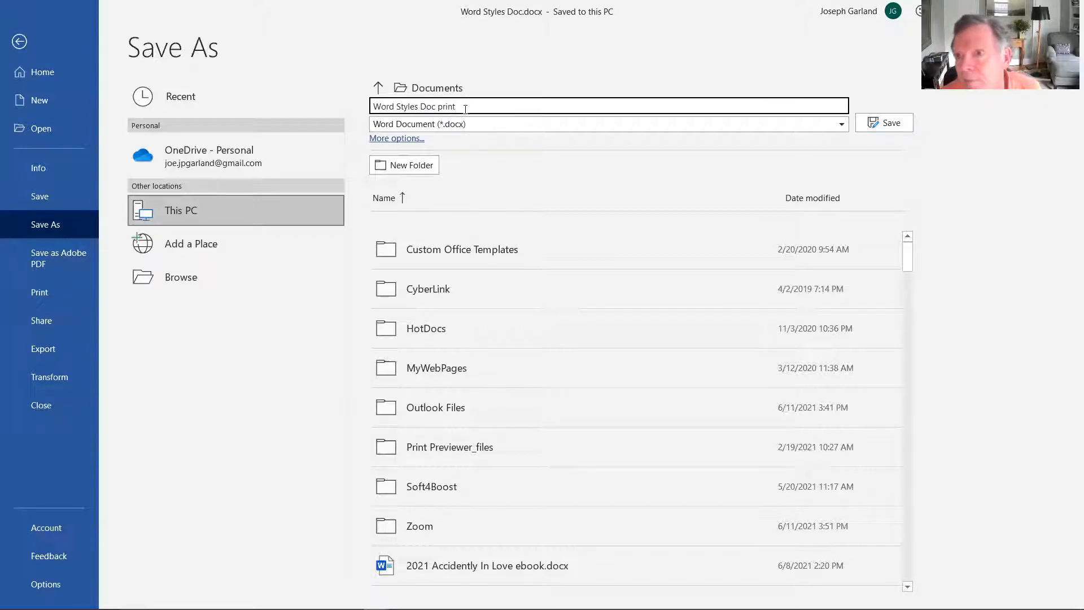
left_click(887, 123)
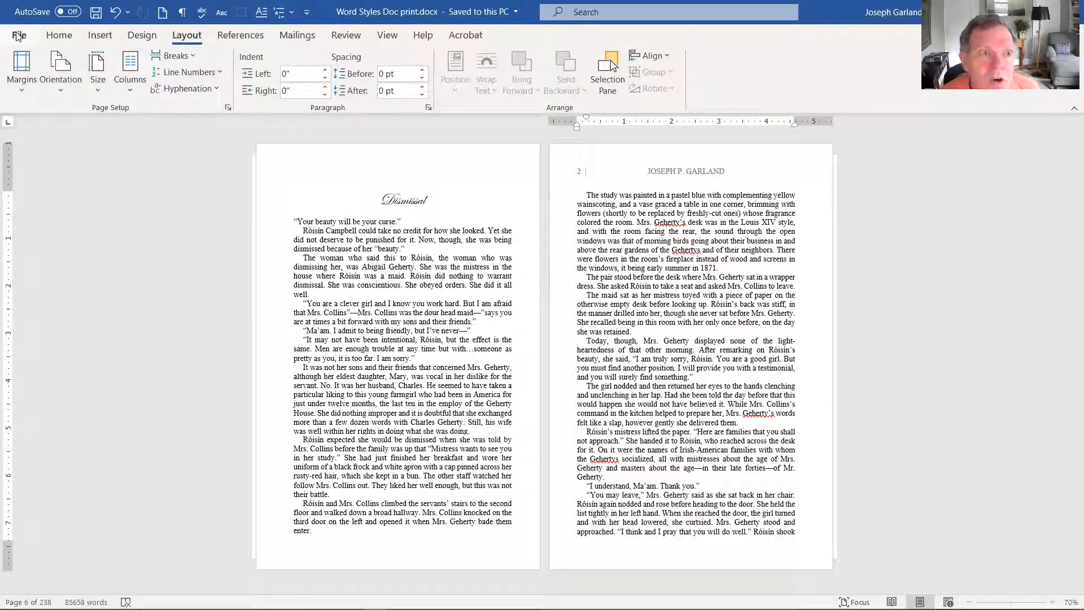
Step: Save another copy in the Documents folder under the name "Word Styles Doc ebook"
left_click(19, 37)
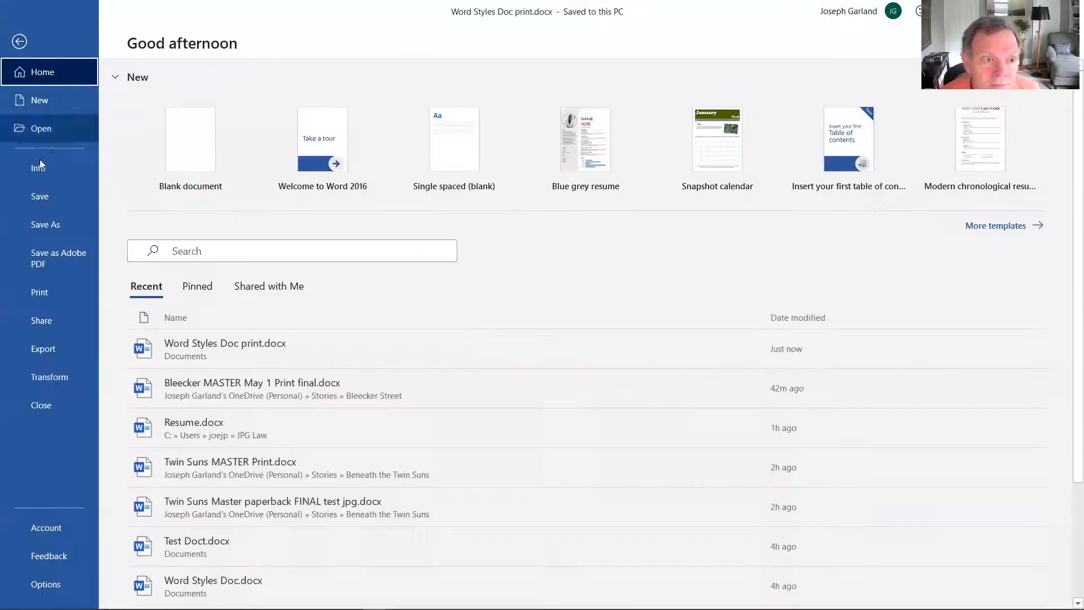
left_click(45, 224)
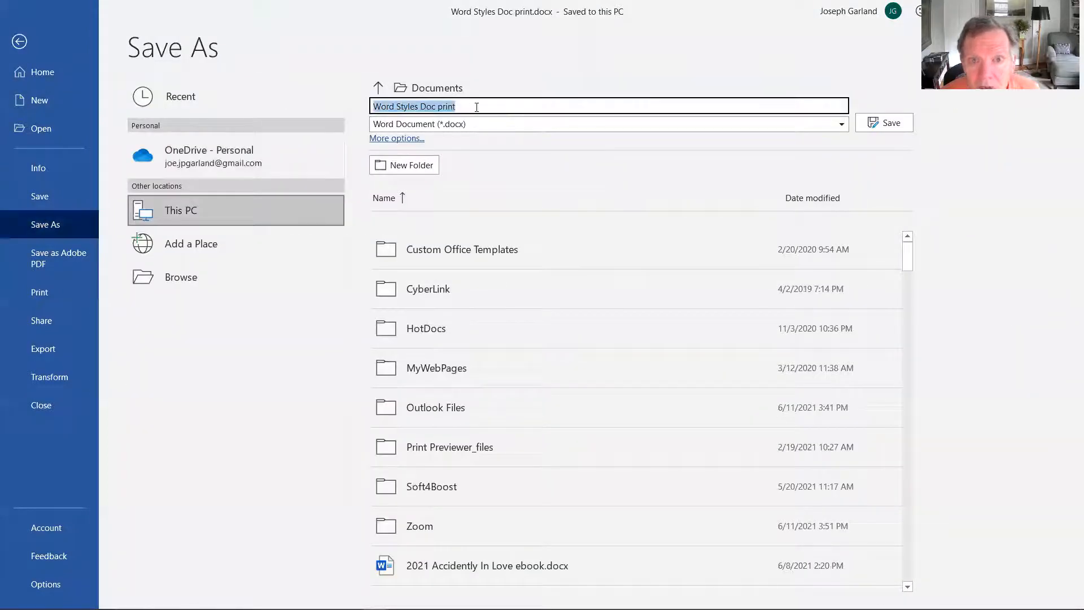
key("End")
key("BackSpace")
key("BackSpace")
key("BackSpace")
key("BackSpace")
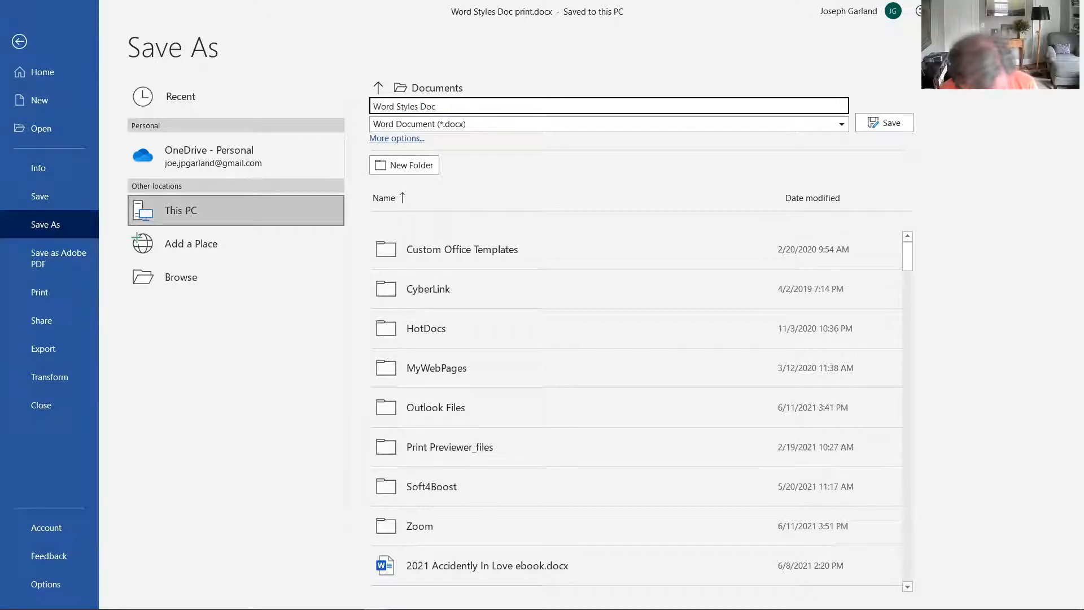
type("ebook")
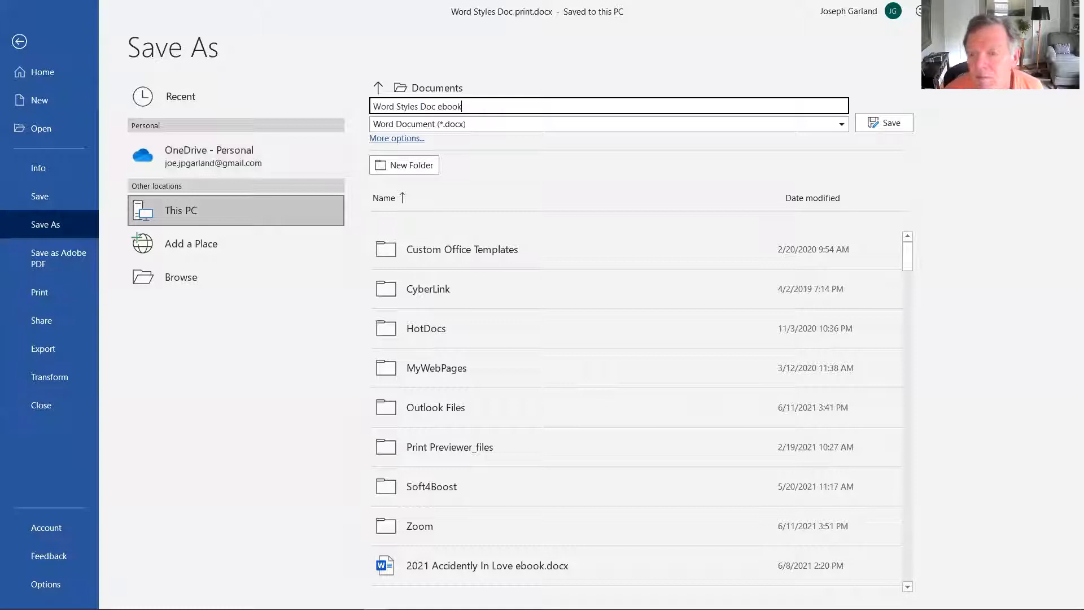
left_click(896, 129)
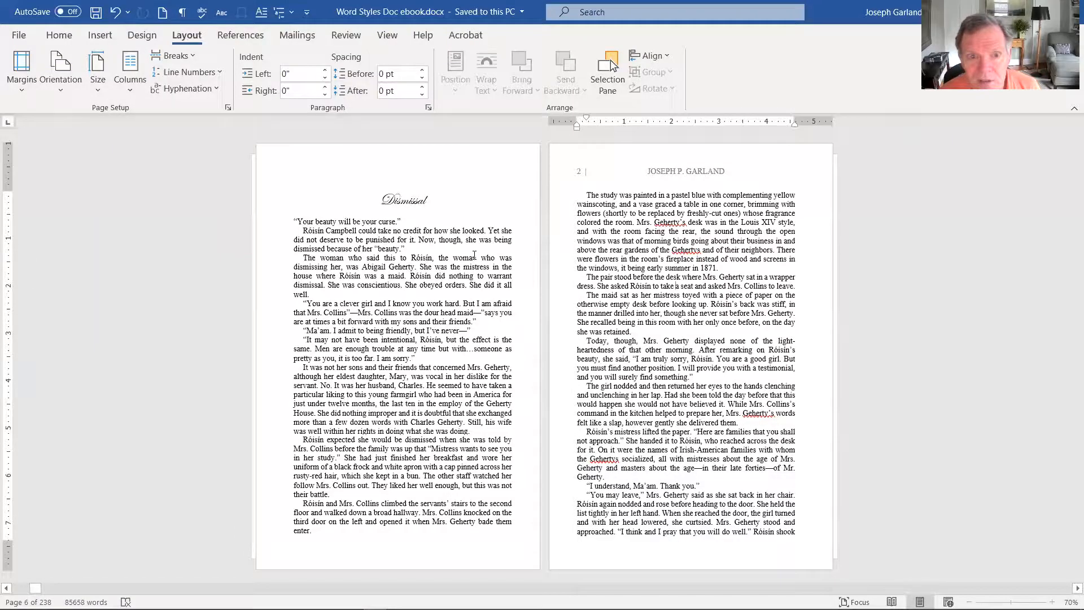
Step: Try a Dropped cap on the Dismissal chapter's opening paragraph with its leading quotation mark included, and undo it
scroll(475, 256, "down", 5)
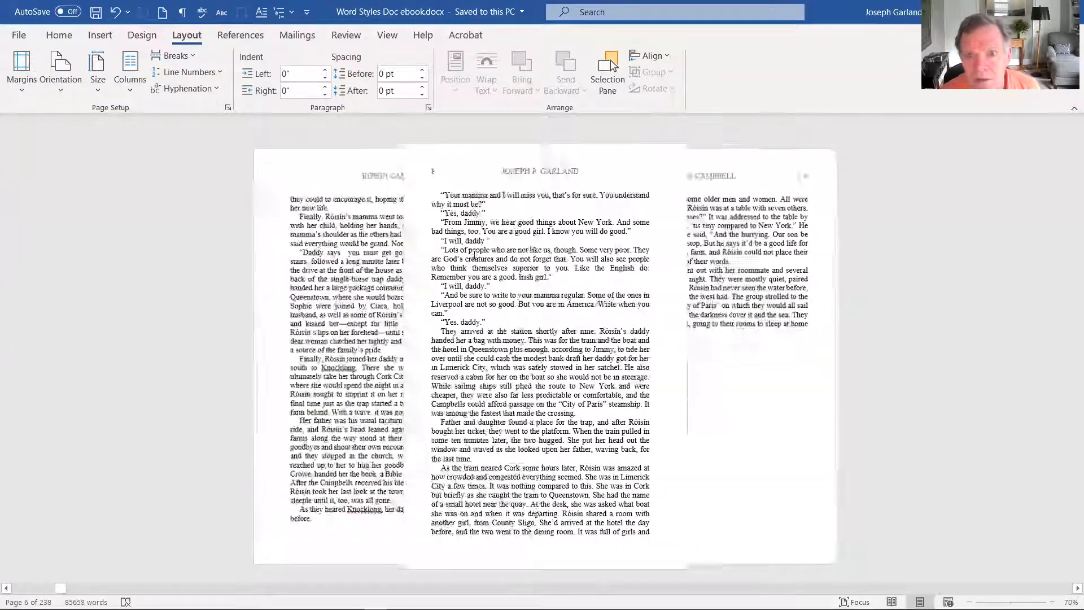
scroll(473, 255, "up", 1)
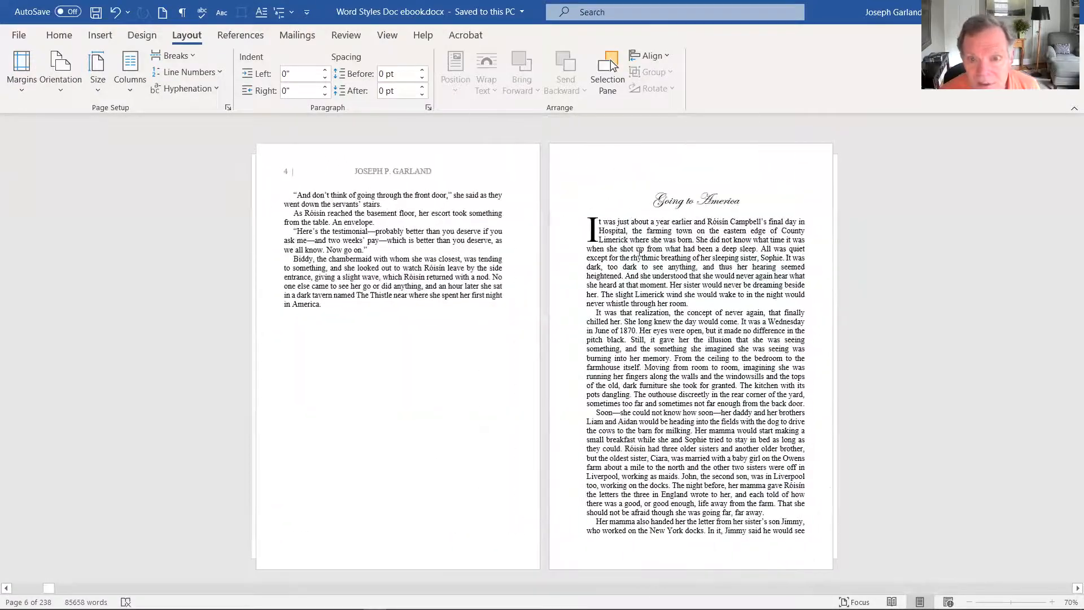
scroll(640, 260, "down", 1)
scroll(637, 261, "up", 3)
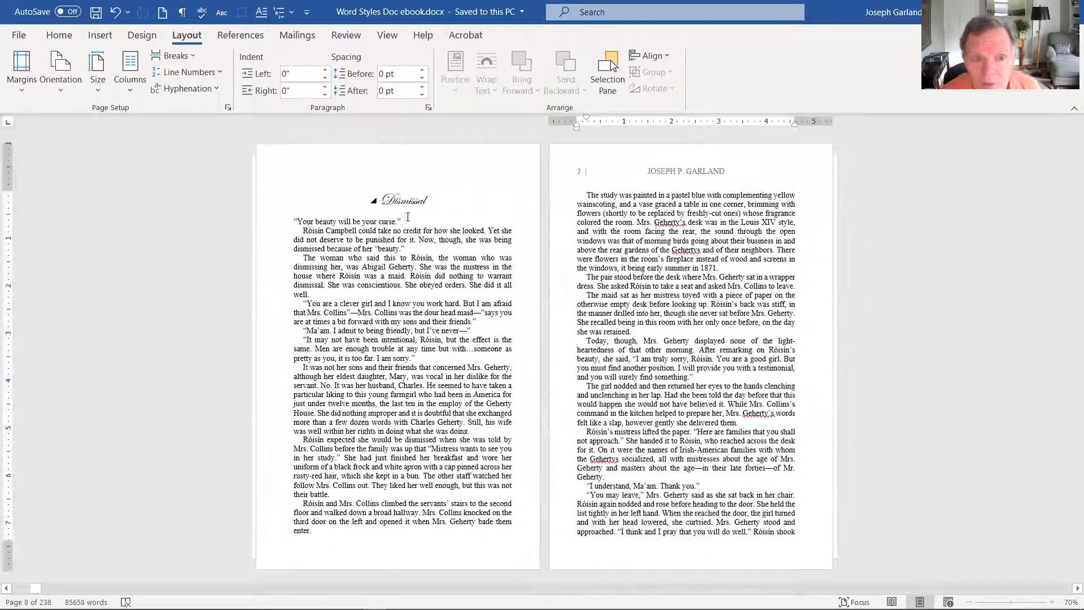
left_click(361, 219)
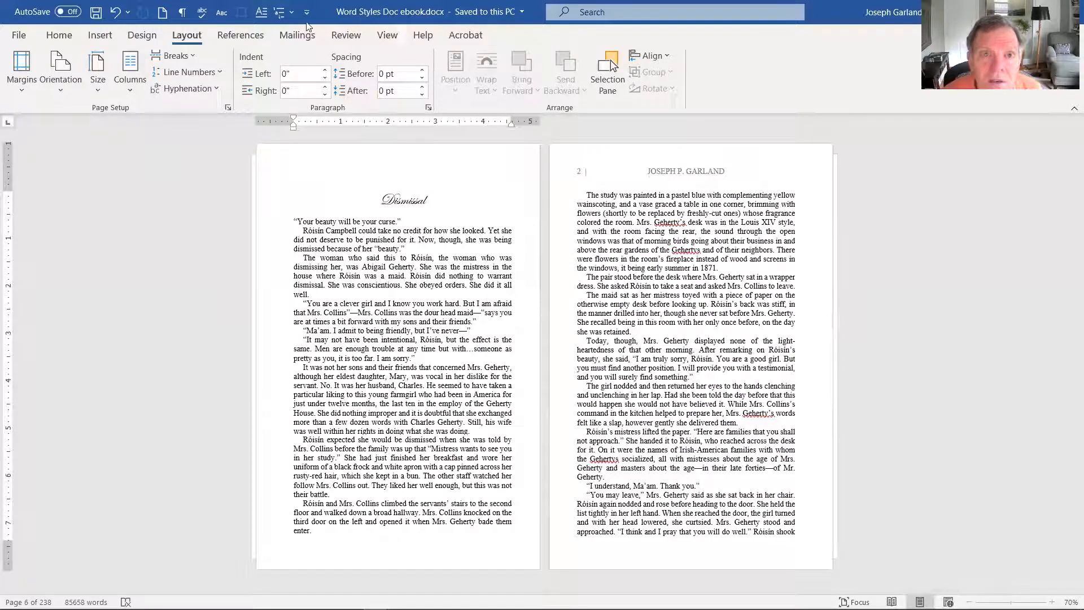
left_click(262, 13)
left_click(545, 250)
left_click(518, 388)
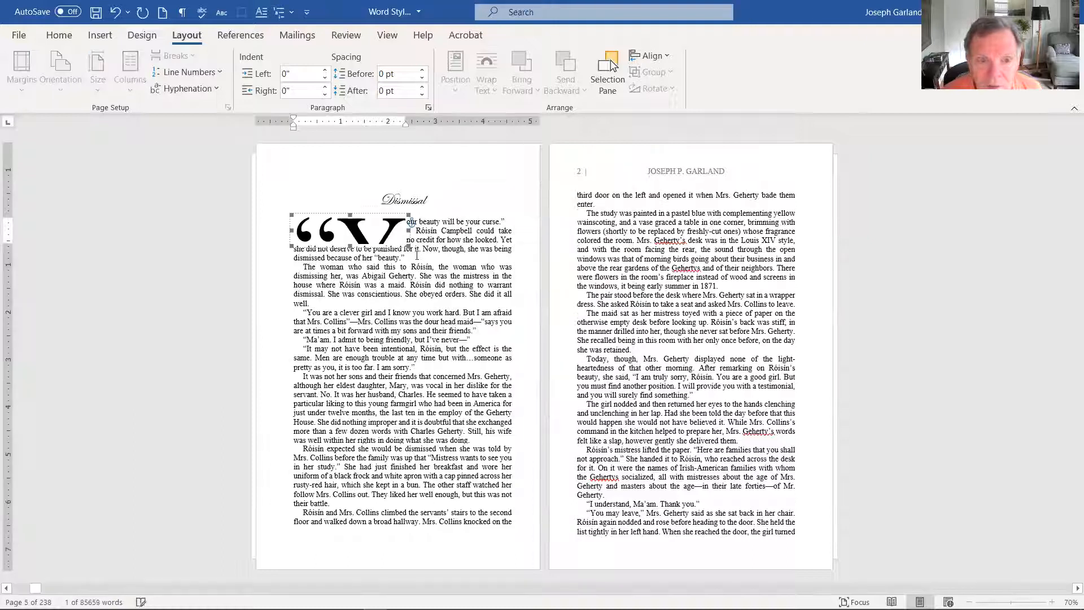
left_click(115, 12)
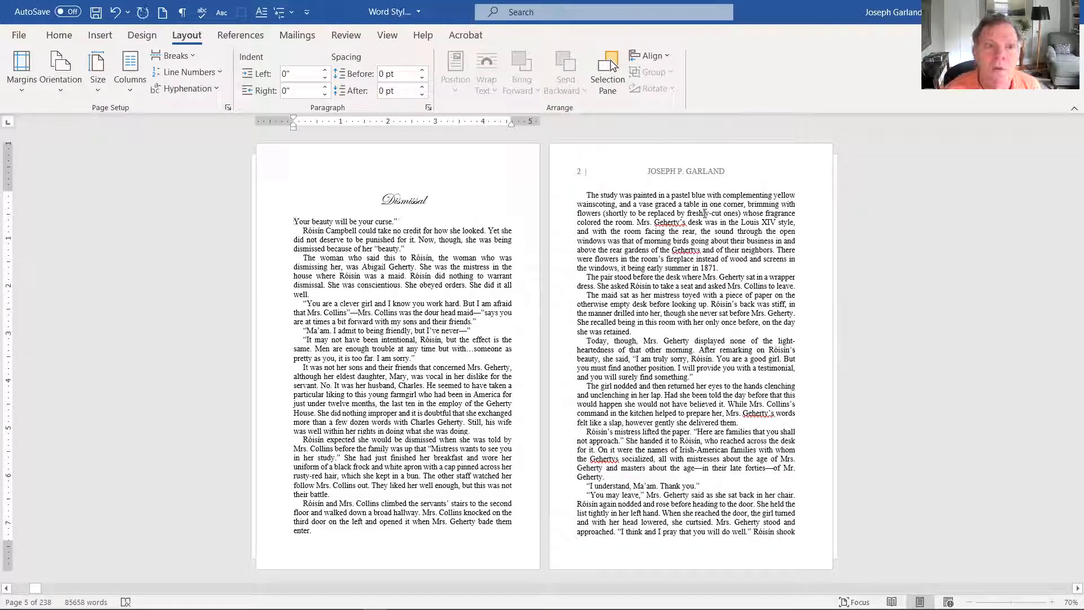
Step: Apply a three-line Dropped cap in Times New Roman to the Y opening the Dismissal chapter, and insert an opening quotation mark before it
left_click(261, 11)
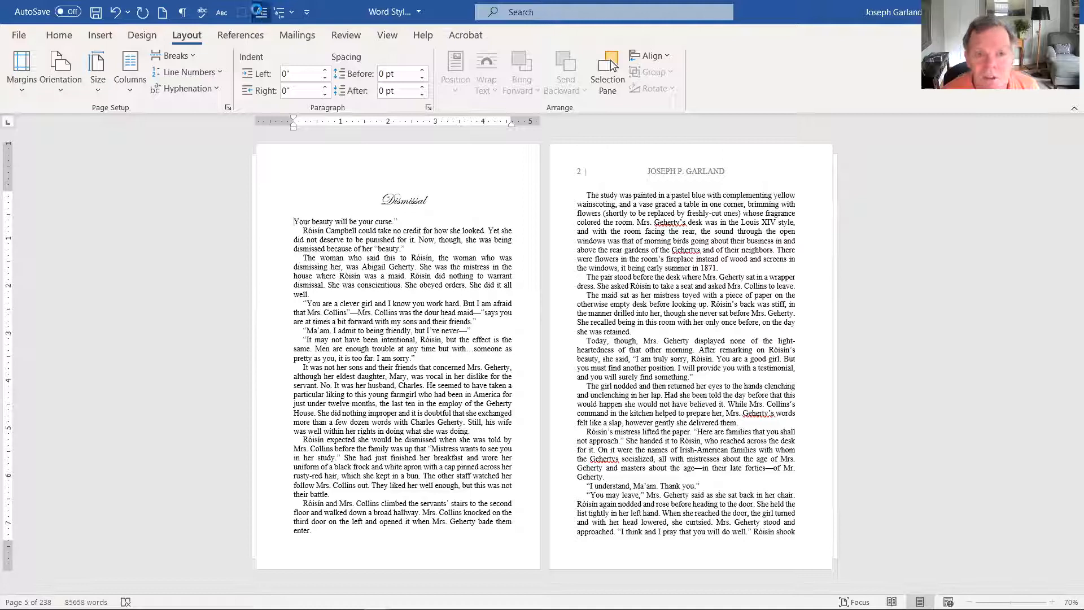
left_click(546, 247)
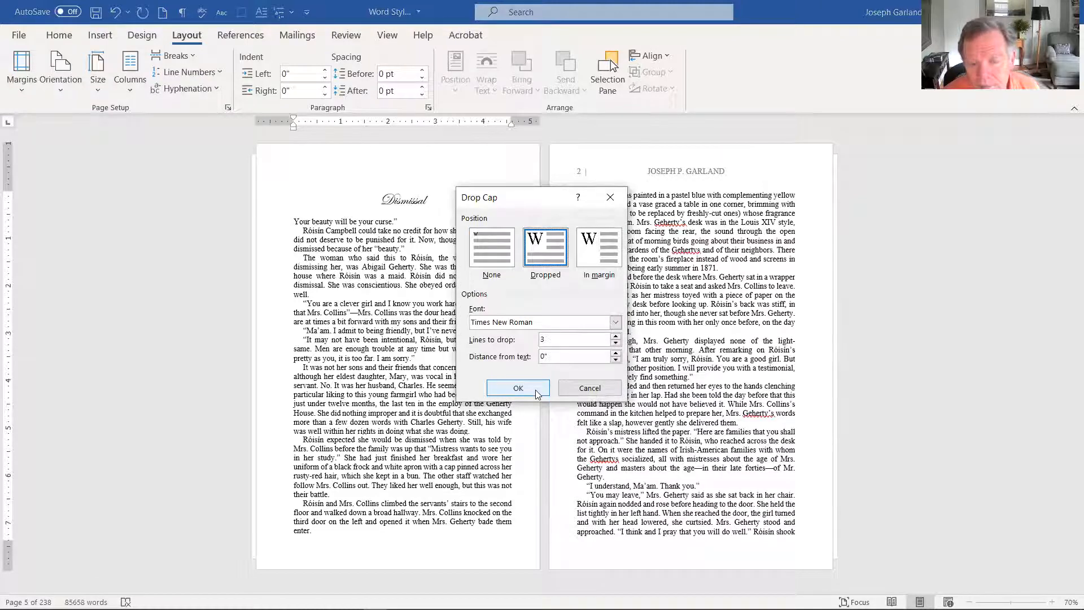
left_click(536, 394)
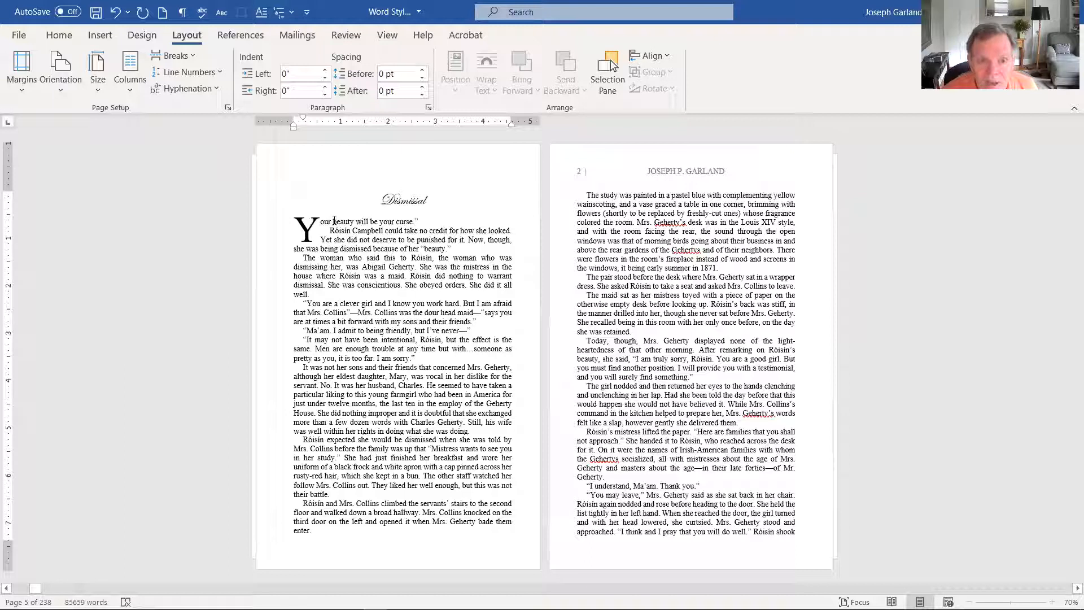
left_click(304, 226)
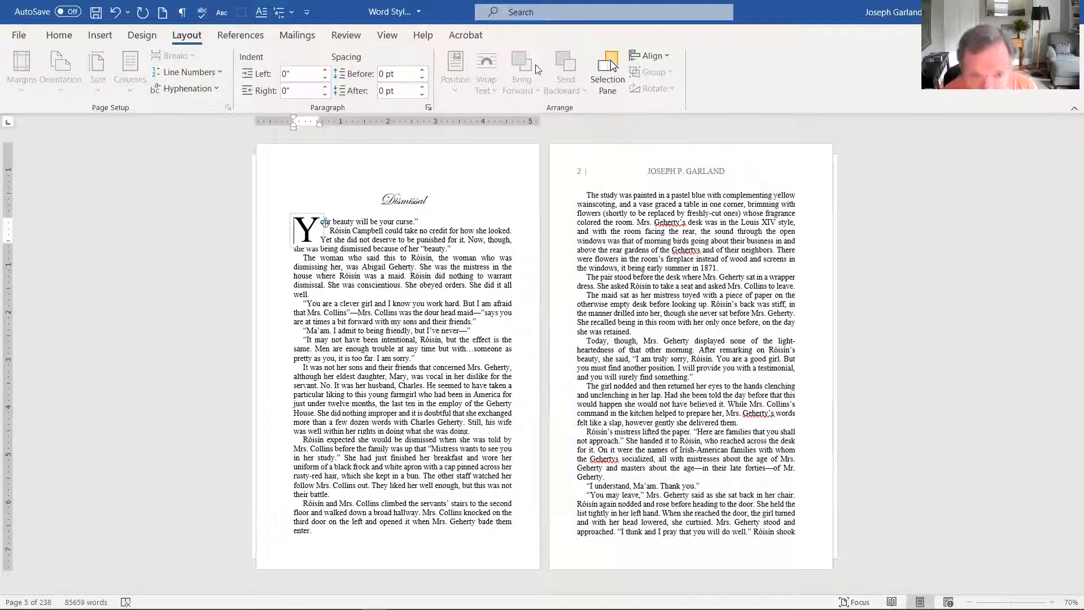
type("\"")
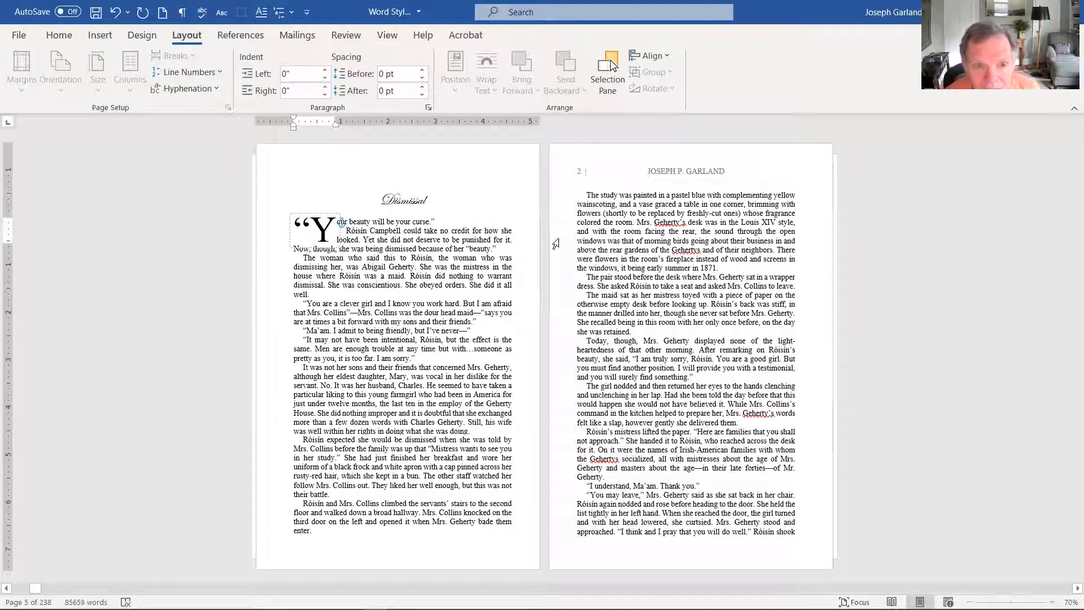
left_click(382, 262)
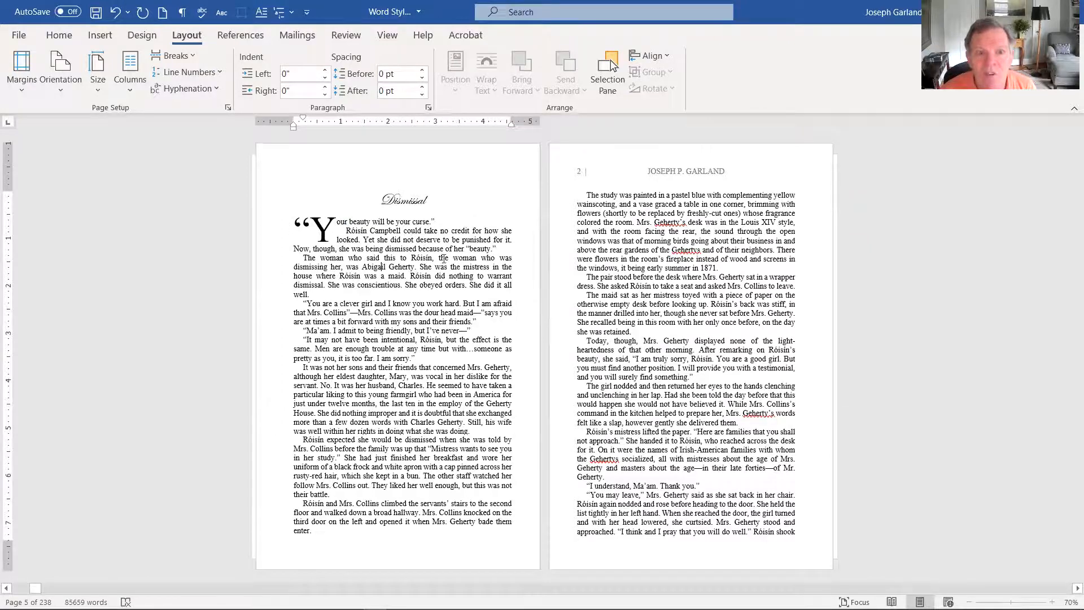
Step: Look through the manuscript's front matter and chapter openings, including The House of Mercy, to review the drop caps and page layout
scroll(432, 264, "up", 4)
scroll(432, 265, "down", 5)
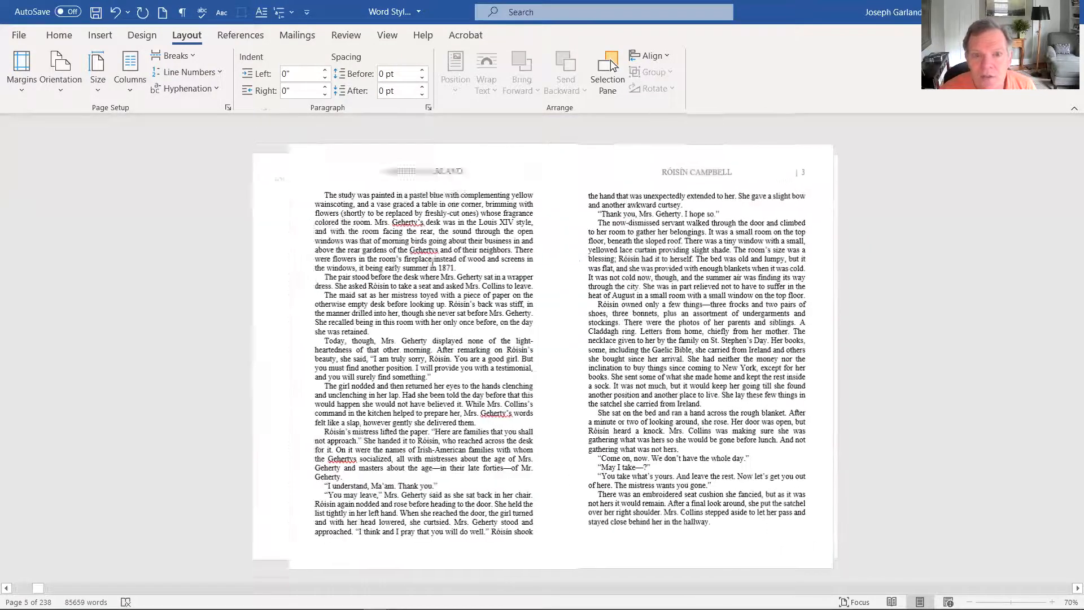
scroll(428, 261, "up", 3)
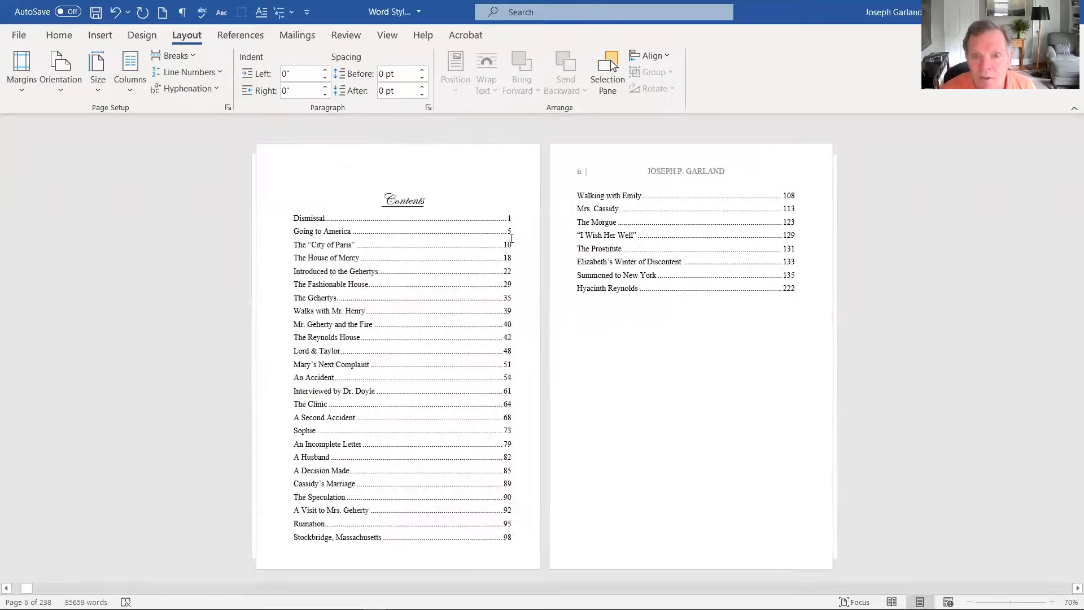
scroll(512, 238, "down", 1)
scroll(606, 222, "down", 13)
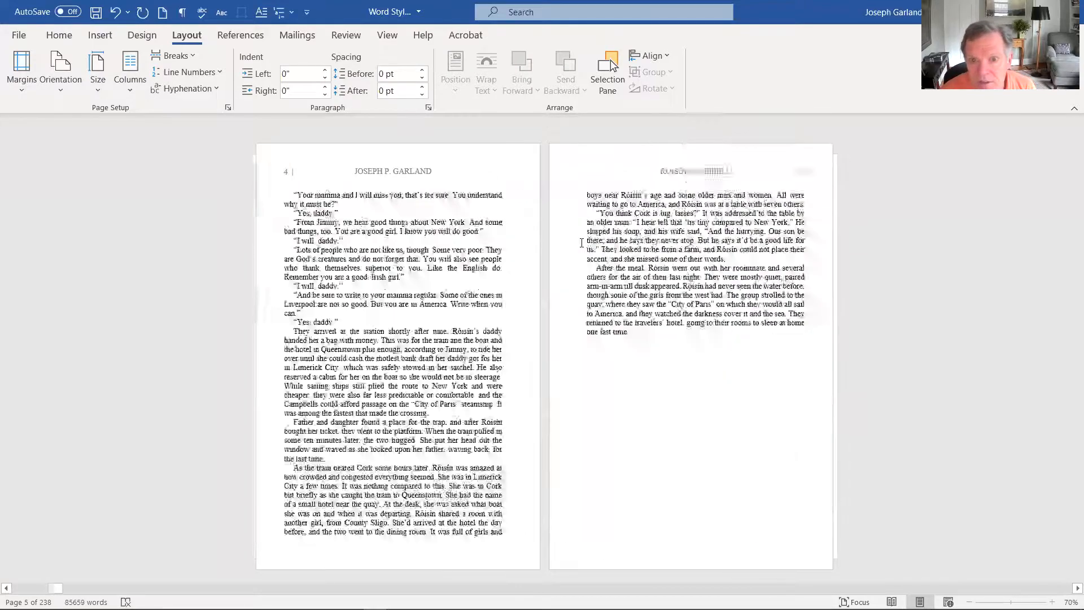
scroll(581, 244, "down", 2)
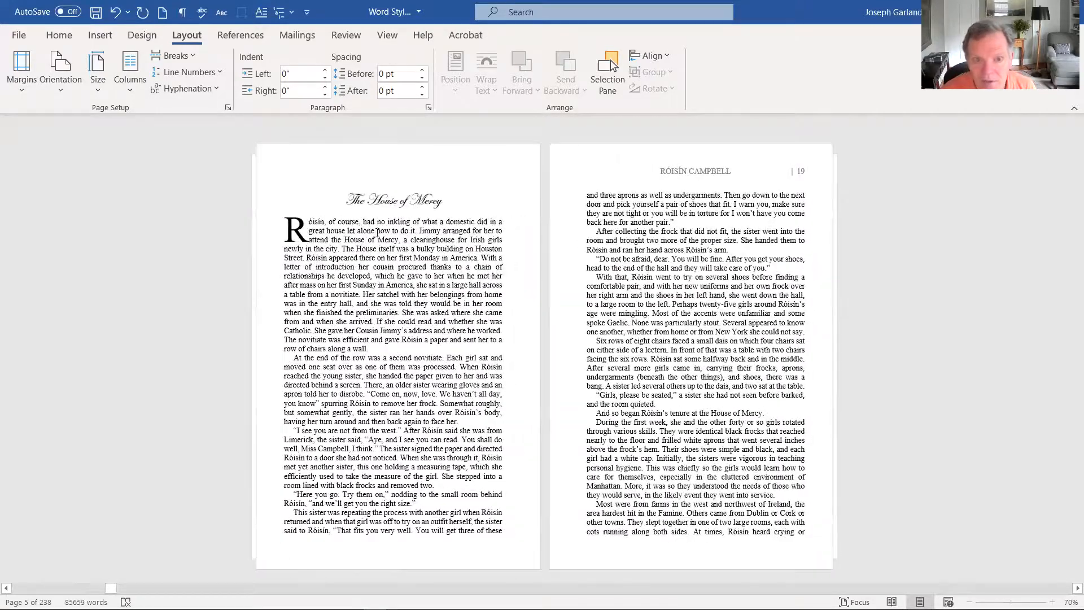
scroll(408, 238, "down", 4)
scroll(631, 240, "up", 13)
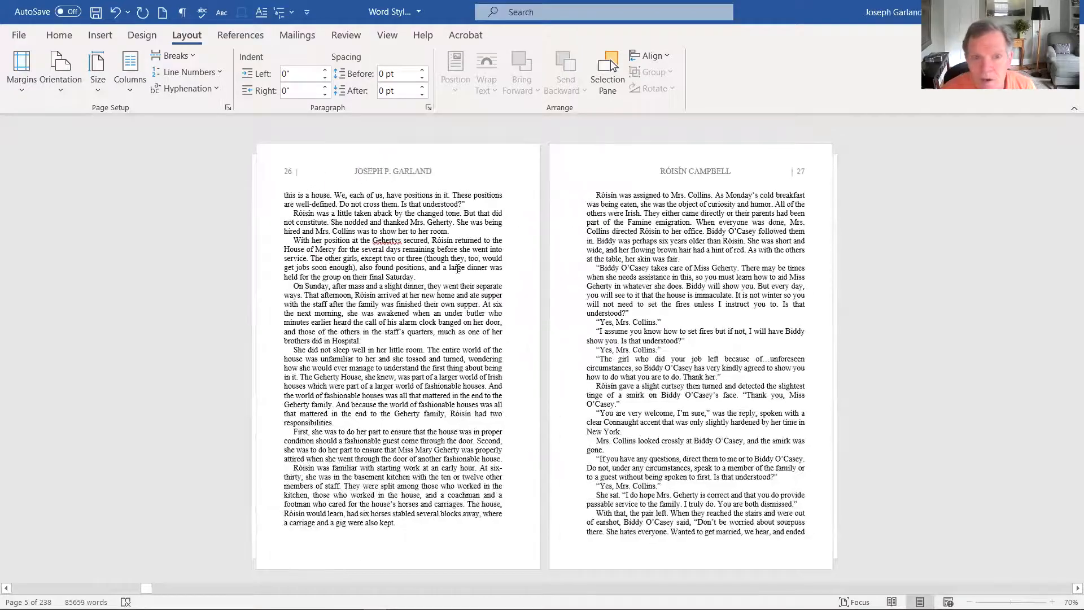
scroll(457, 269, "up", 5)
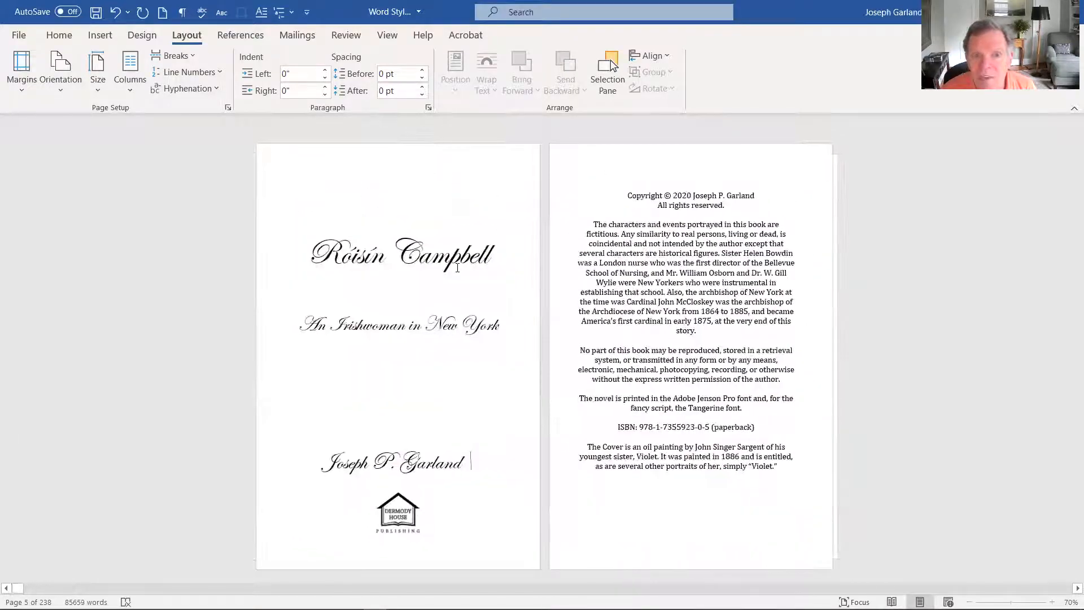
Step: Edit the contents list's field as a TOC field and open its Table of Contents settings
scroll(459, 268, "down", 2)
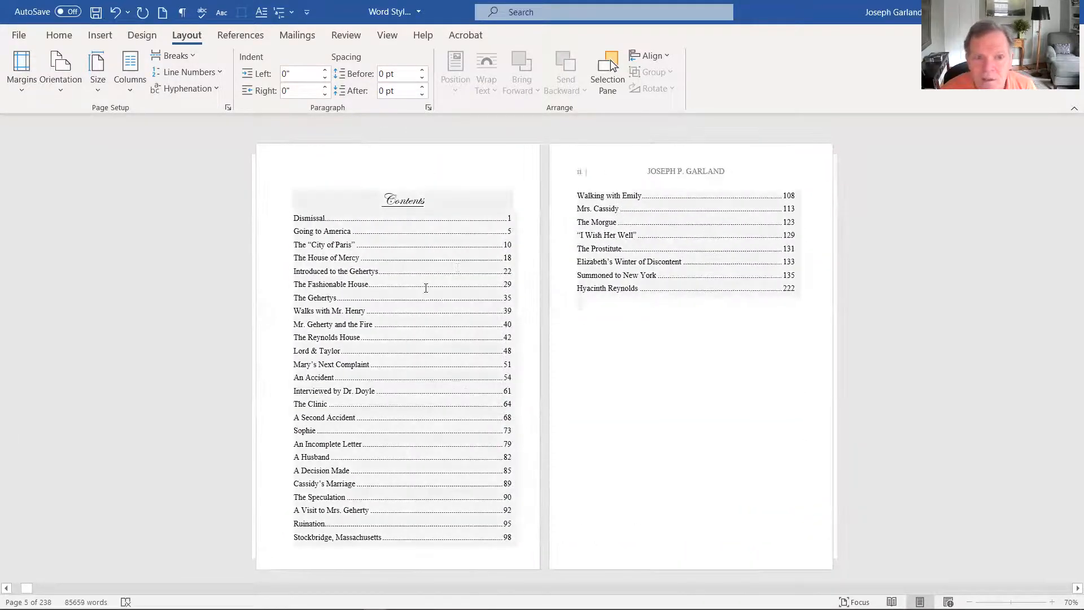
left_click(370, 272)
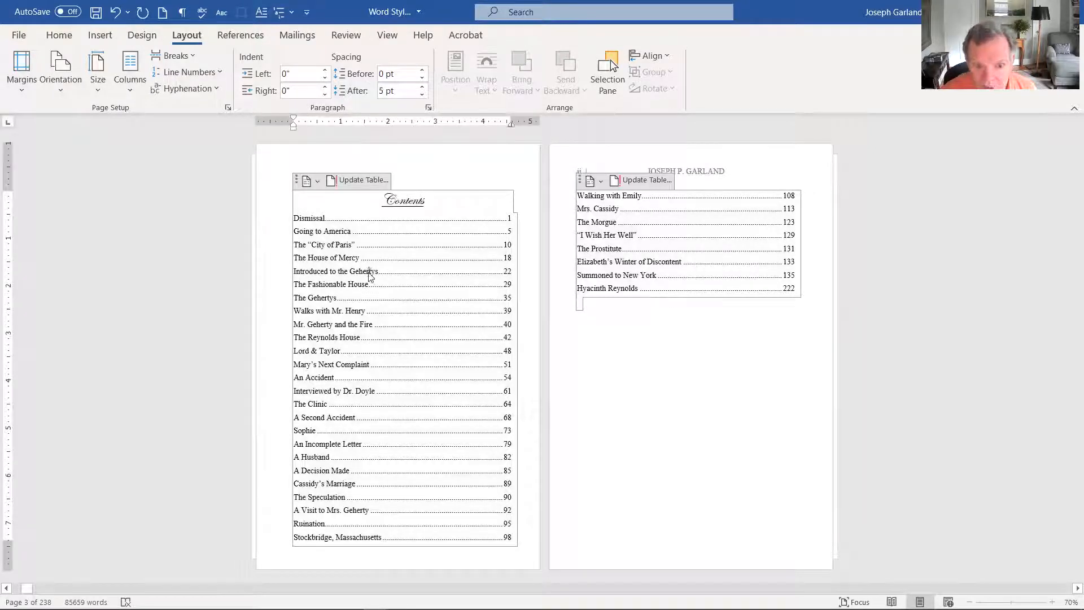
right_click(371, 275)
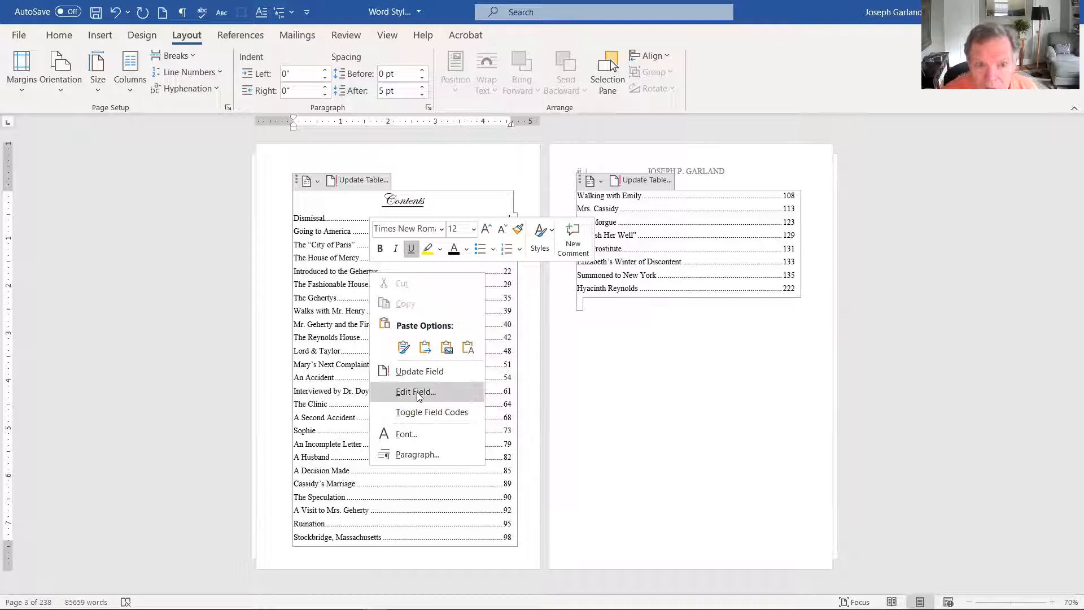
left_click(417, 391)
left_click_drag(403, 256, 418, 382)
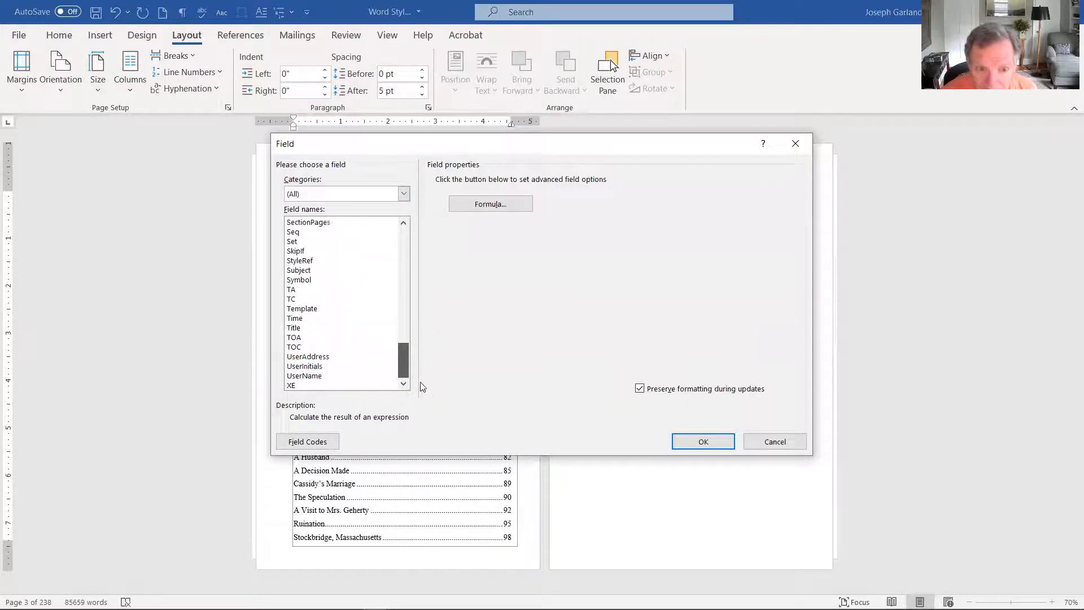
left_click(301, 348)
left_click(491, 208)
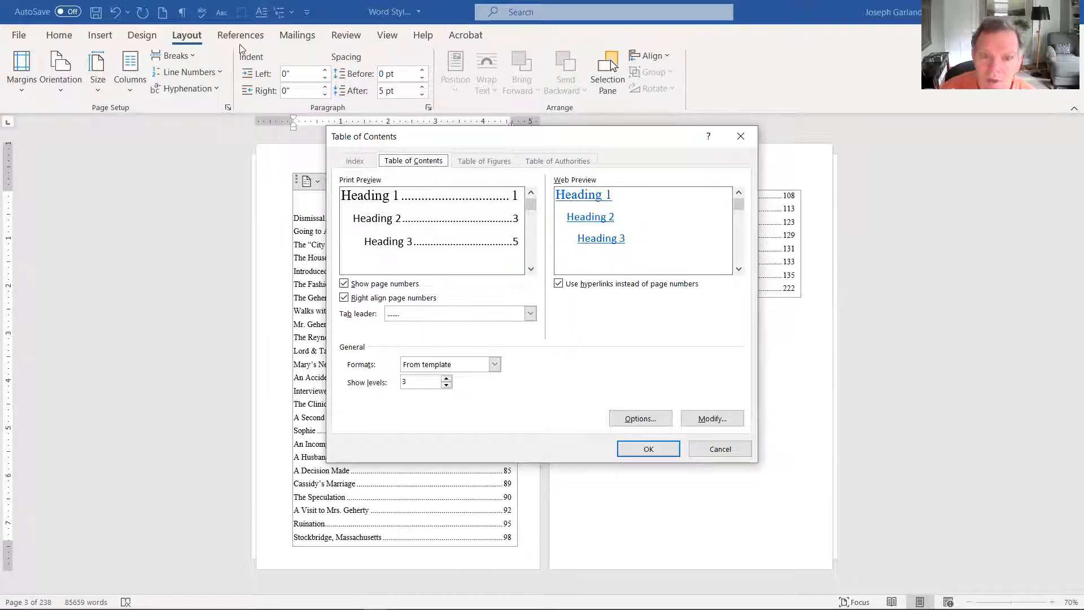
Step: Modify the TOC 1 style so that its entries are centered
left_click(702, 419)
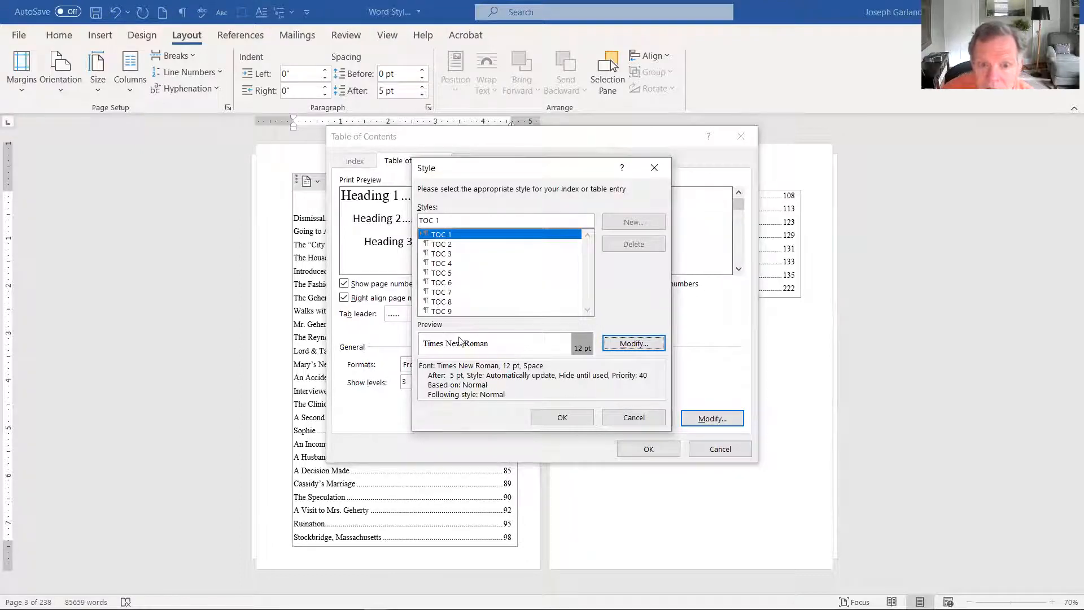
left_click(627, 344)
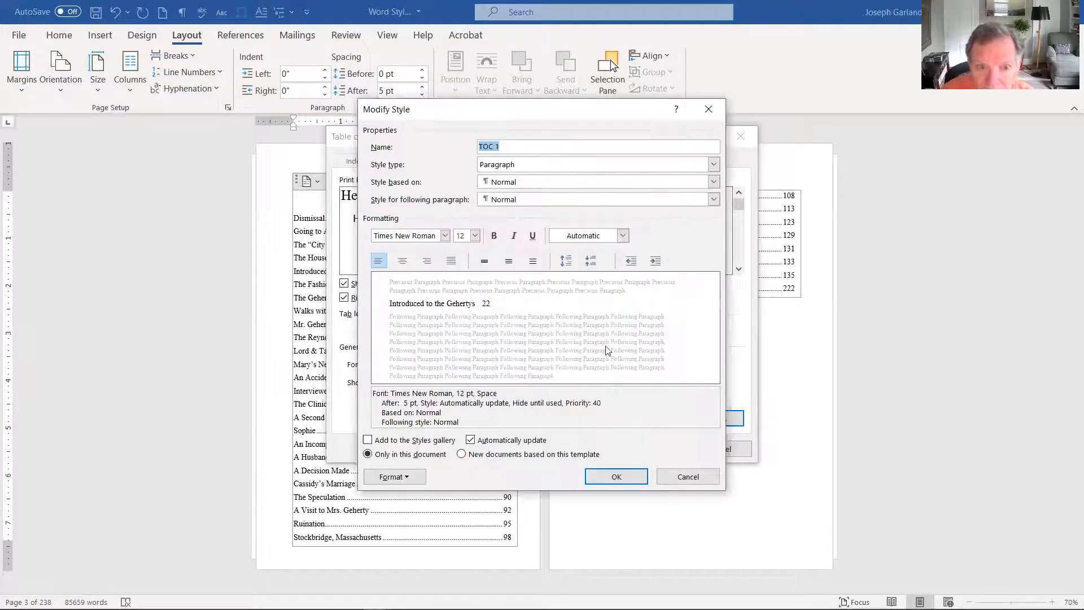
left_click(402, 262)
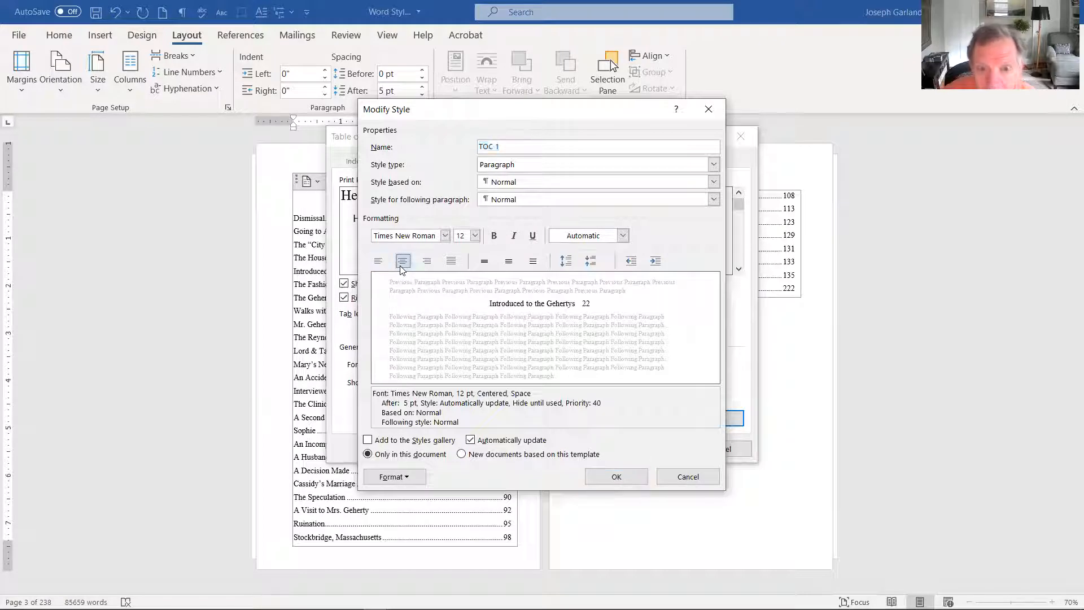
left_click(629, 475)
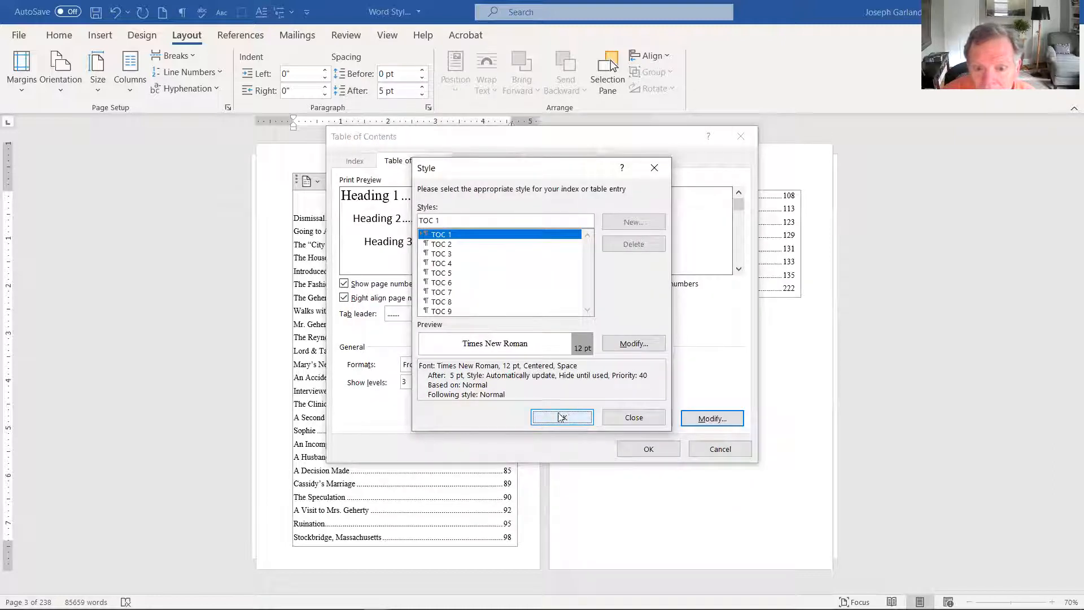
left_click(563, 418)
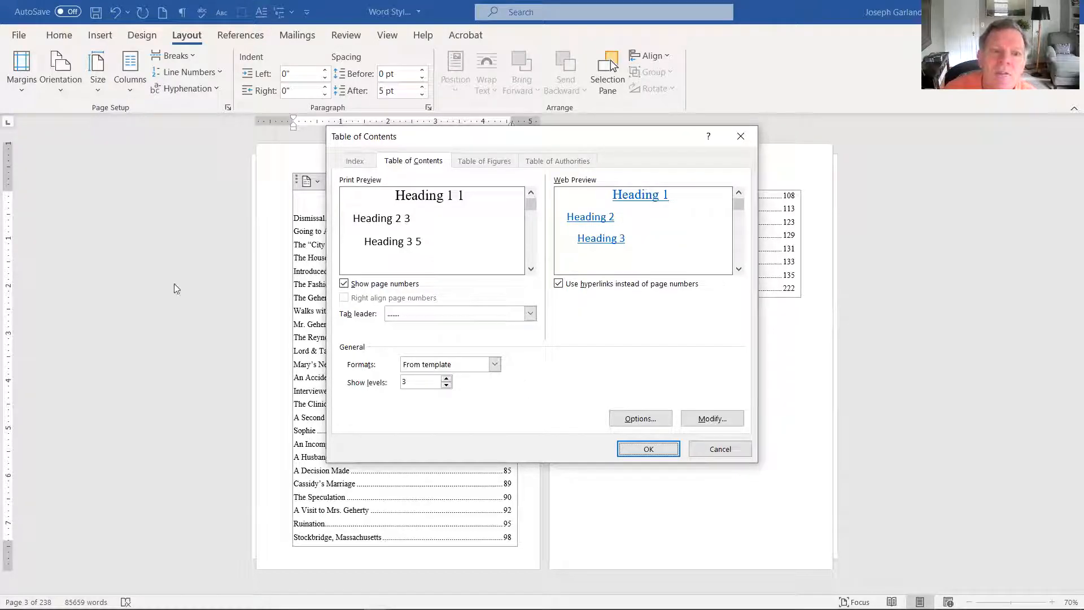
Step: Turn off page numbers for the table of contents and replace the existing table with the new version
left_click(344, 284)
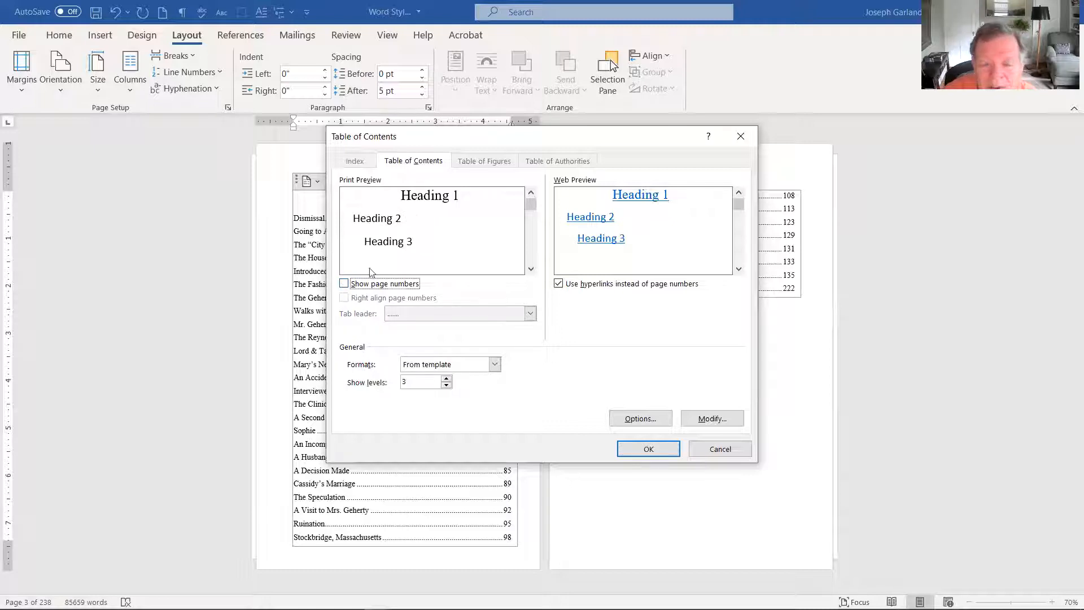
left_click(648, 454)
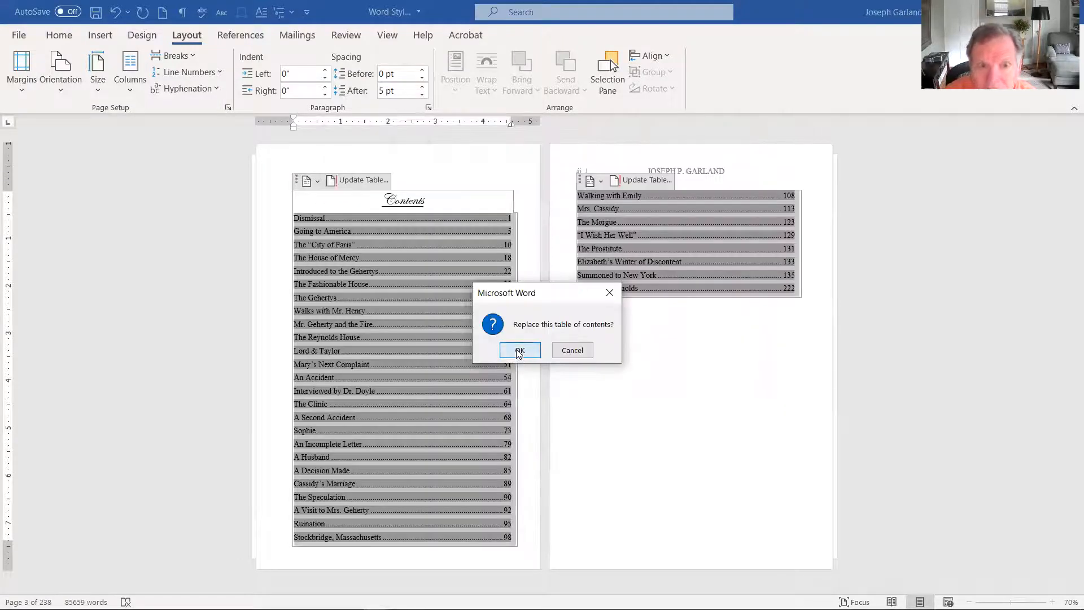
left_click(518, 351)
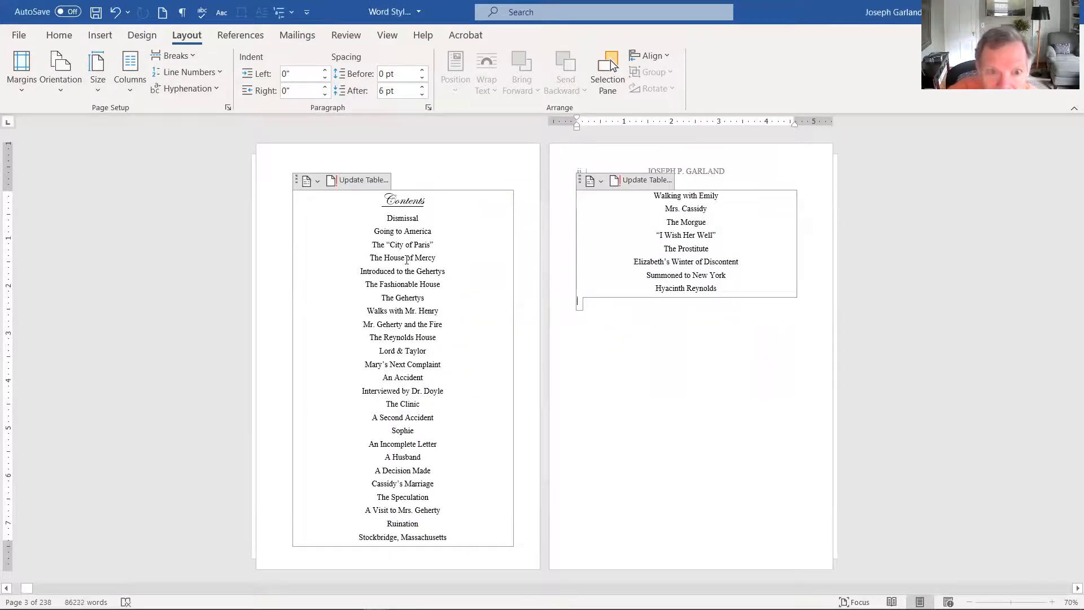
scroll(406, 259, "down", 10)
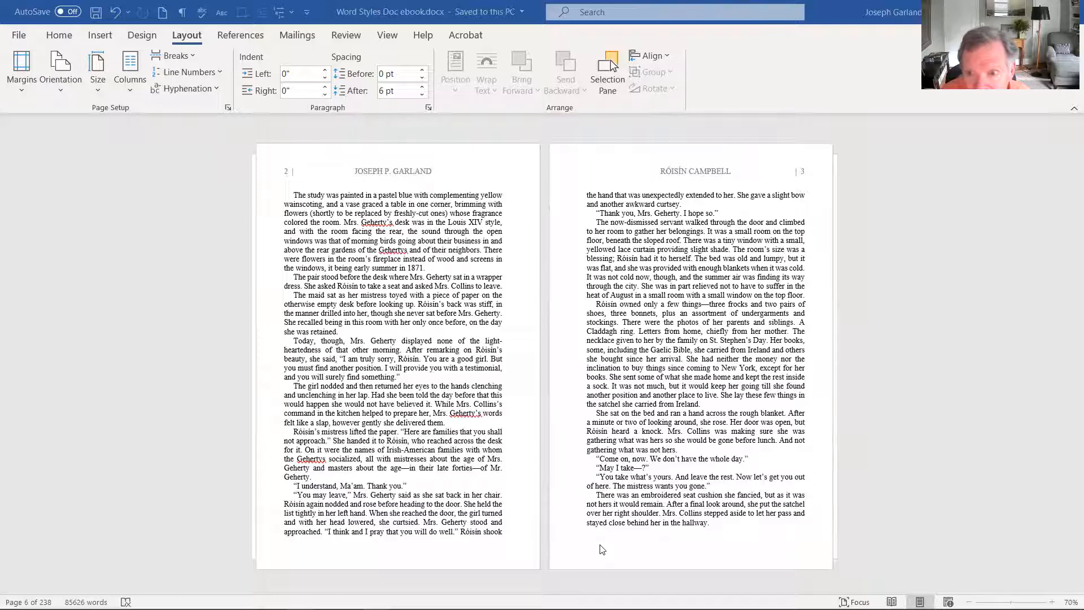
Step: Switch to Draft2Digital in the browser and review the cover art and metadata fields for Debt Comes to Pemberley
key("alt+Tab")
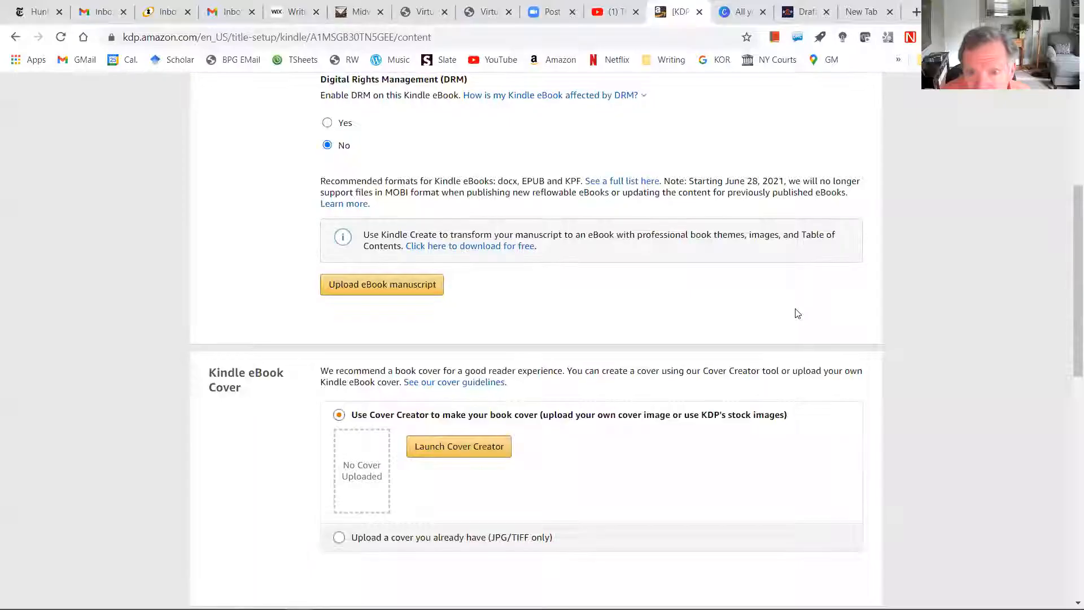
left_click(804, 12)
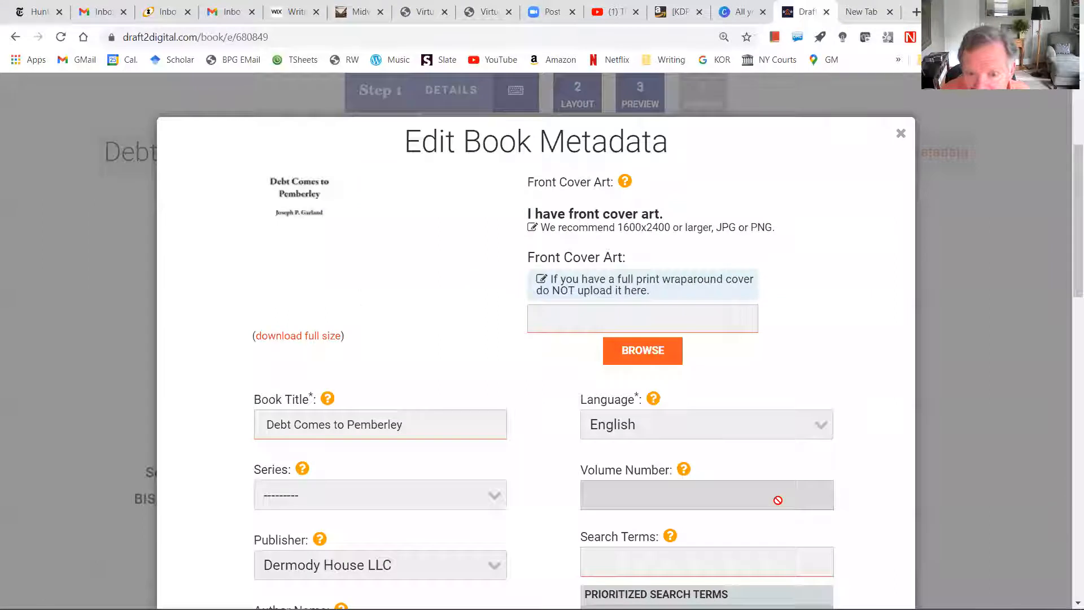
scroll(777, 499, "down", 1)
scroll(781, 538, "down", 2)
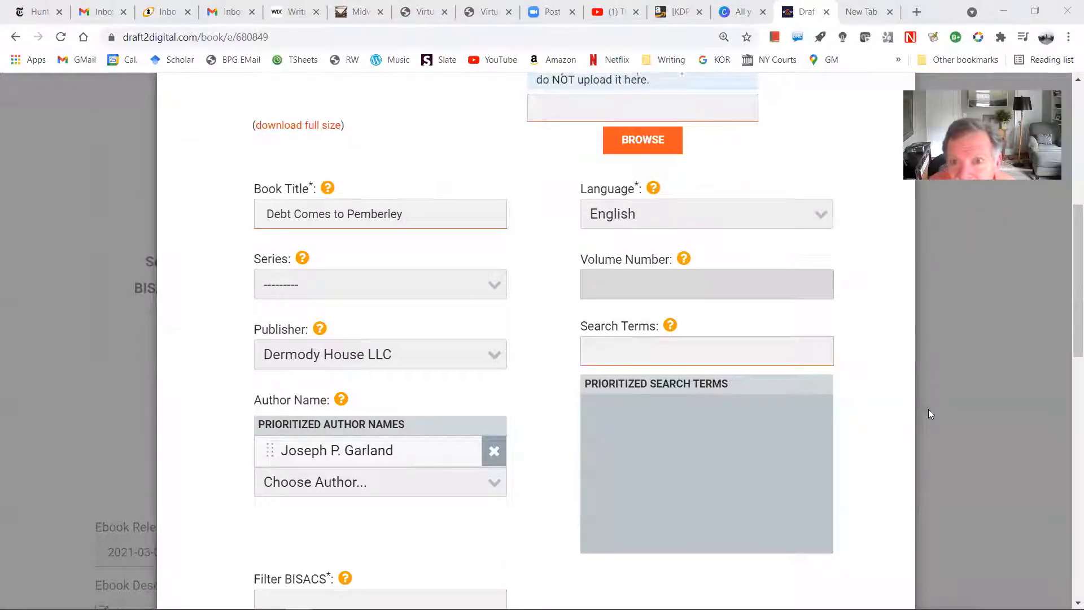
scroll(928, 409, "up", 5)
scroll(928, 409, "down", 1)
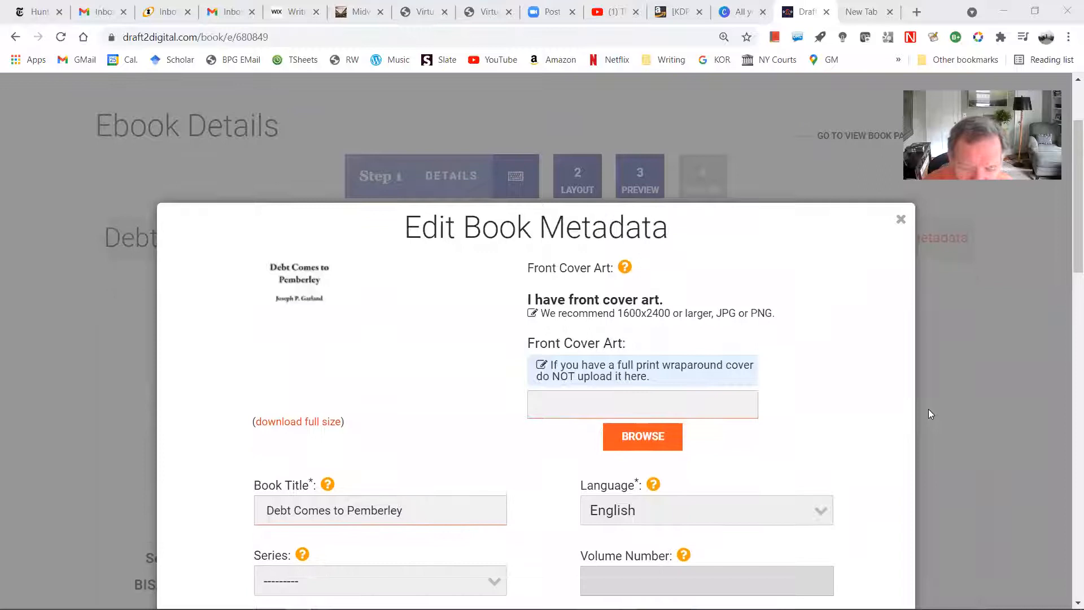
scroll(928, 409, "down", 4)
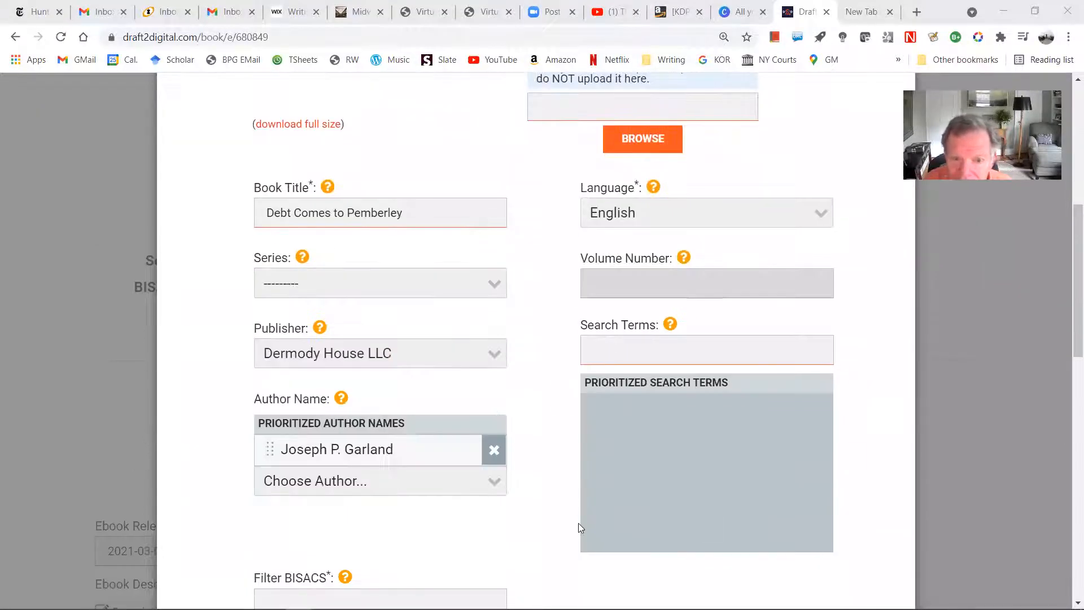
scroll(688, 515, "up", 4)
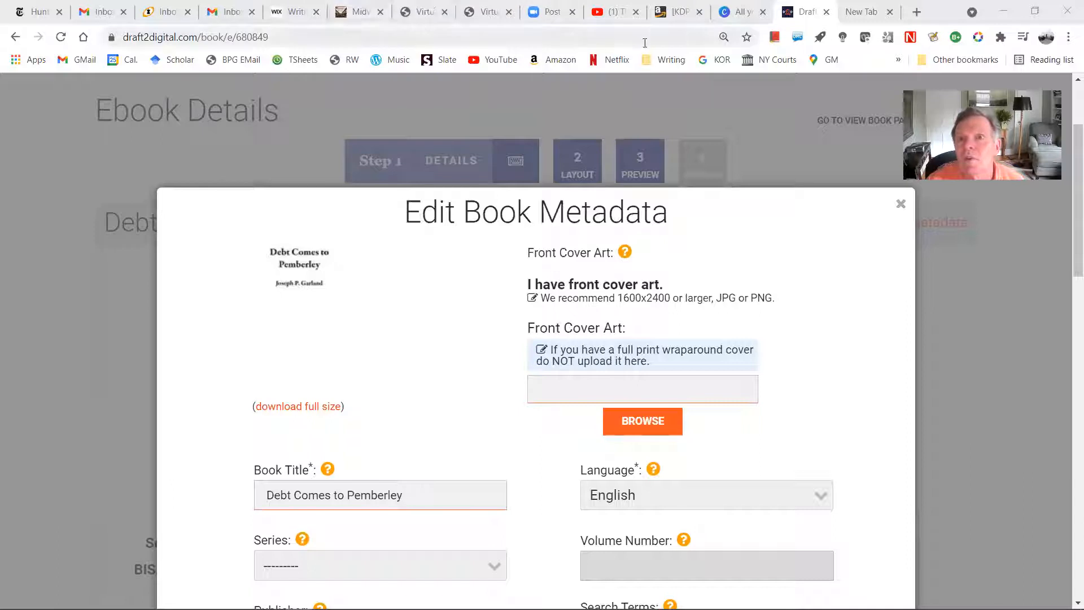
Step: Switch to Canva and look through all designs for the various book covers, including the Róisín Campbell ones
left_click(741, 12)
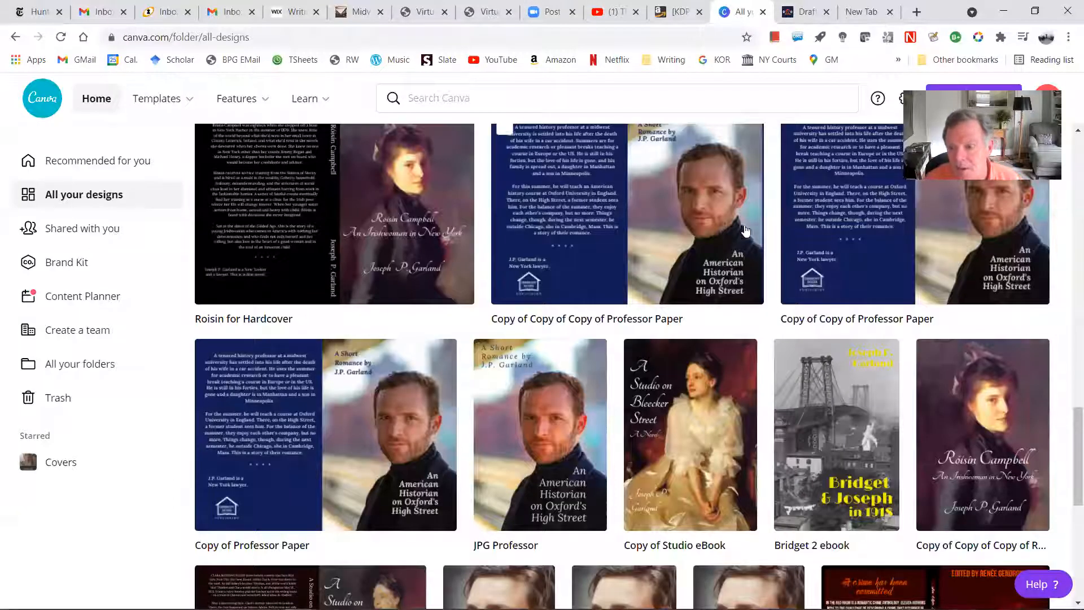
scroll(672, 295, "up", 7)
scroll(672, 294, "up", 9)
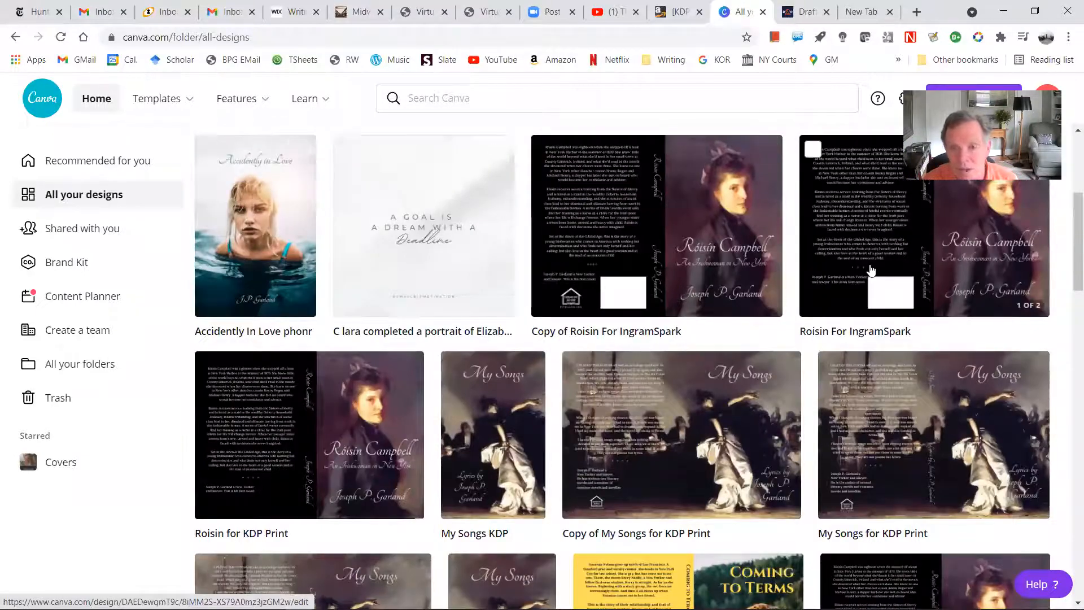
scroll(825, 259, "up", 5)
scroll(707, 357, "down", 1)
scroll(707, 357, "down", 5)
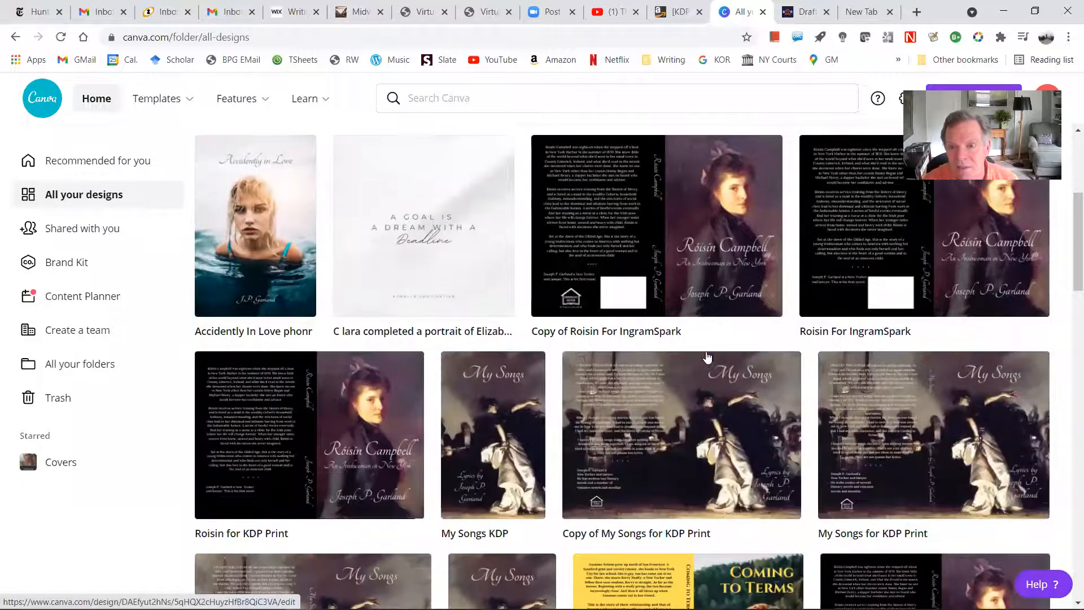
scroll(742, 318, "down", 4)
scroll(743, 317, "down", 11)
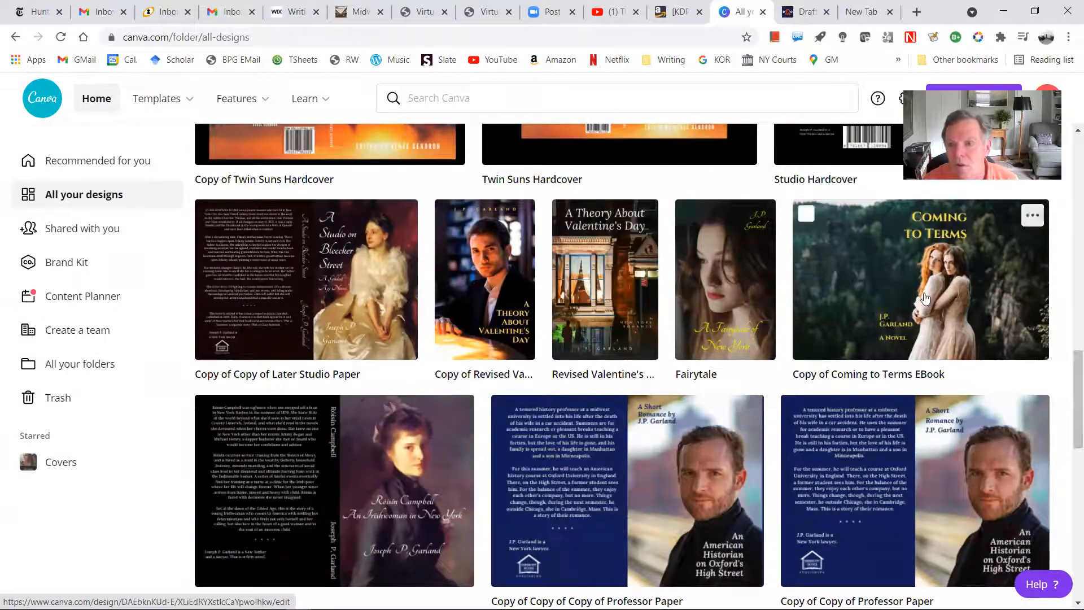
scroll(926, 300, "down", 6)
scroll(974, 473, "down", 3)
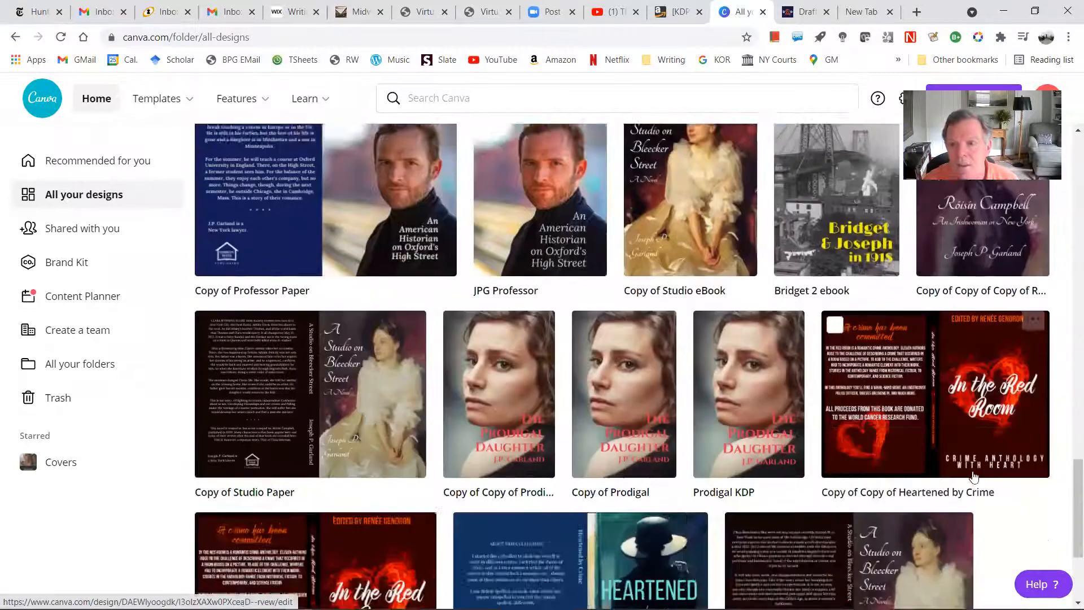
scroll(969, 460, "up", 2)
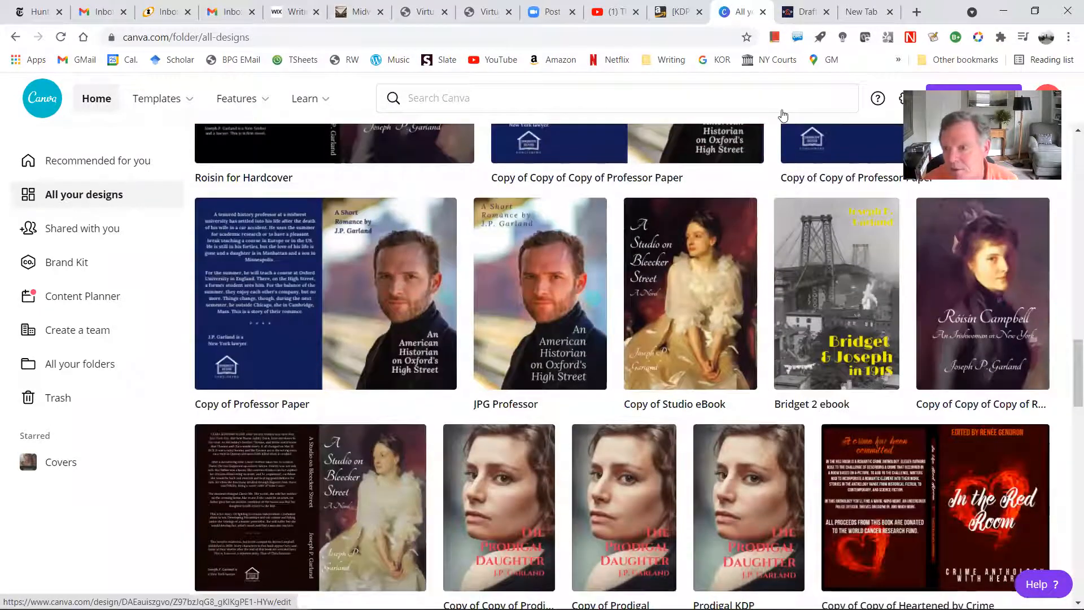
Step: Open the Róisín Campbell ebook cover design and switch its custom resize units to pixels
left_click(989, 294)
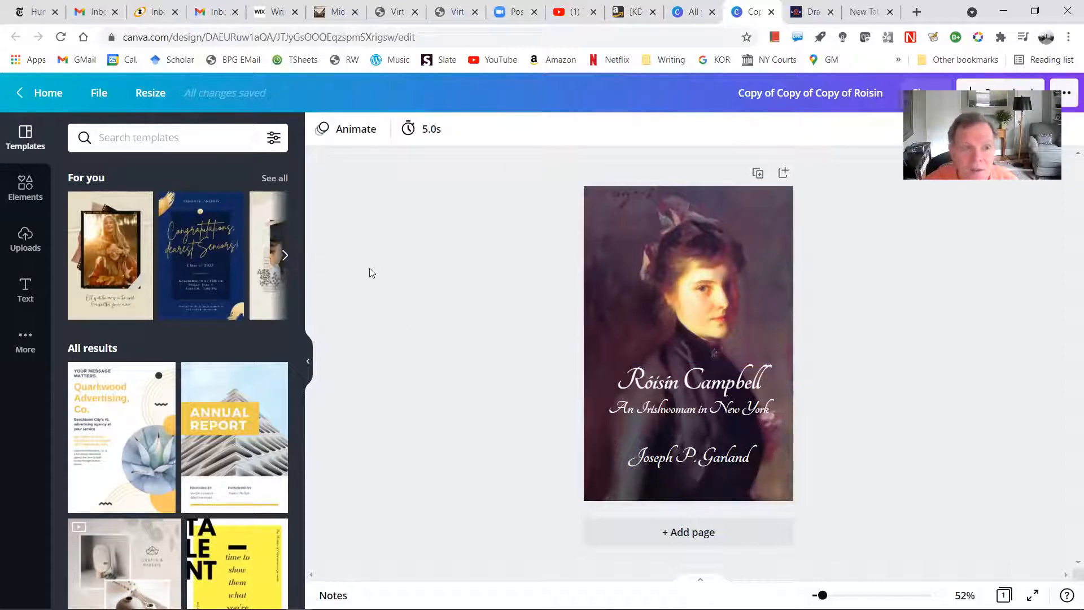
left_click(161, 93)
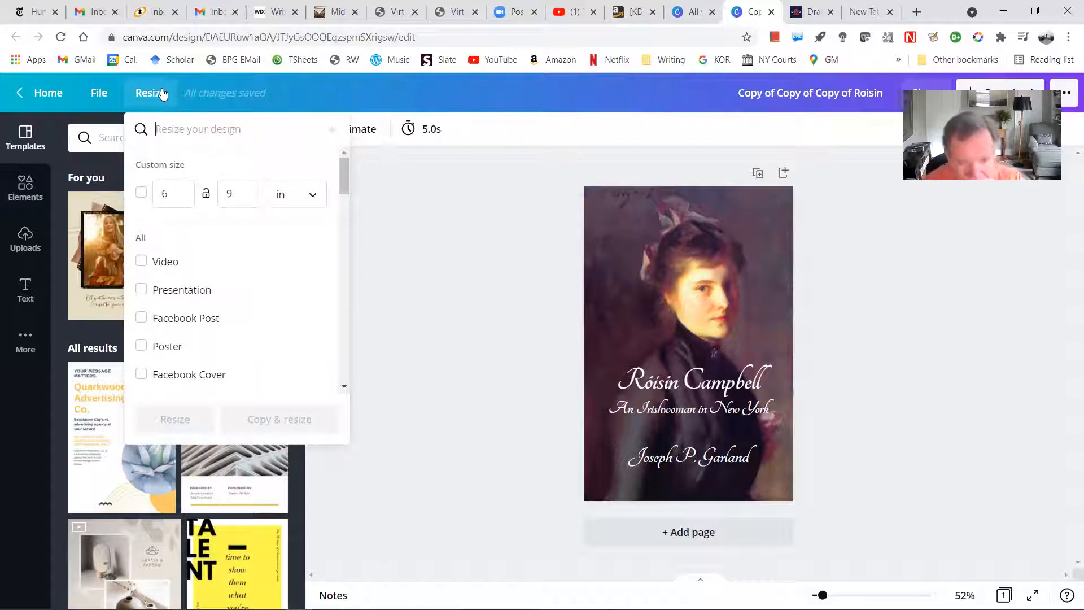
left_click(175, 195)
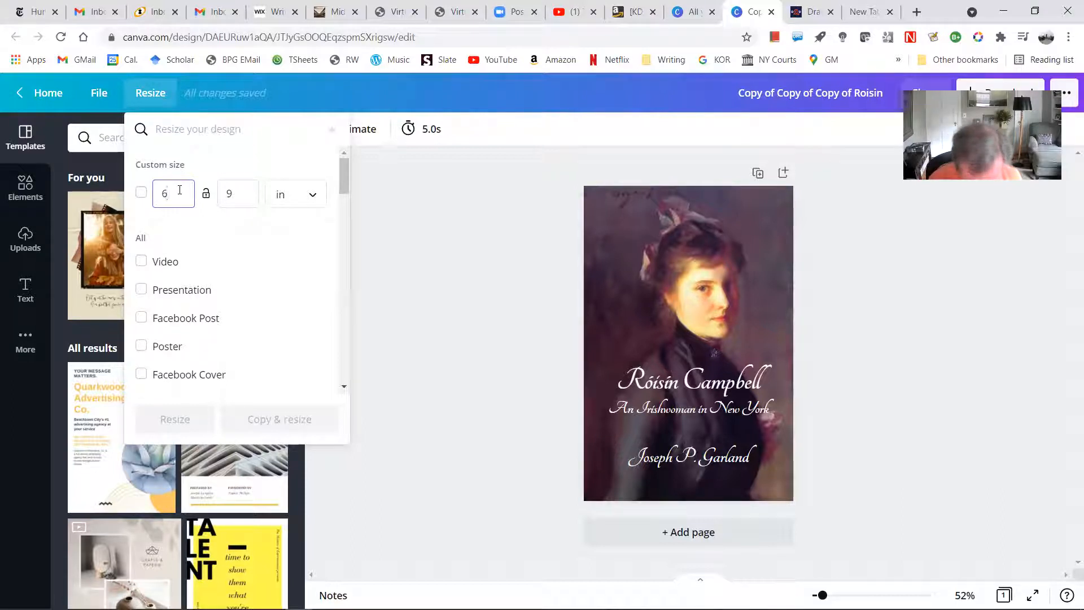
key("BackSpace")
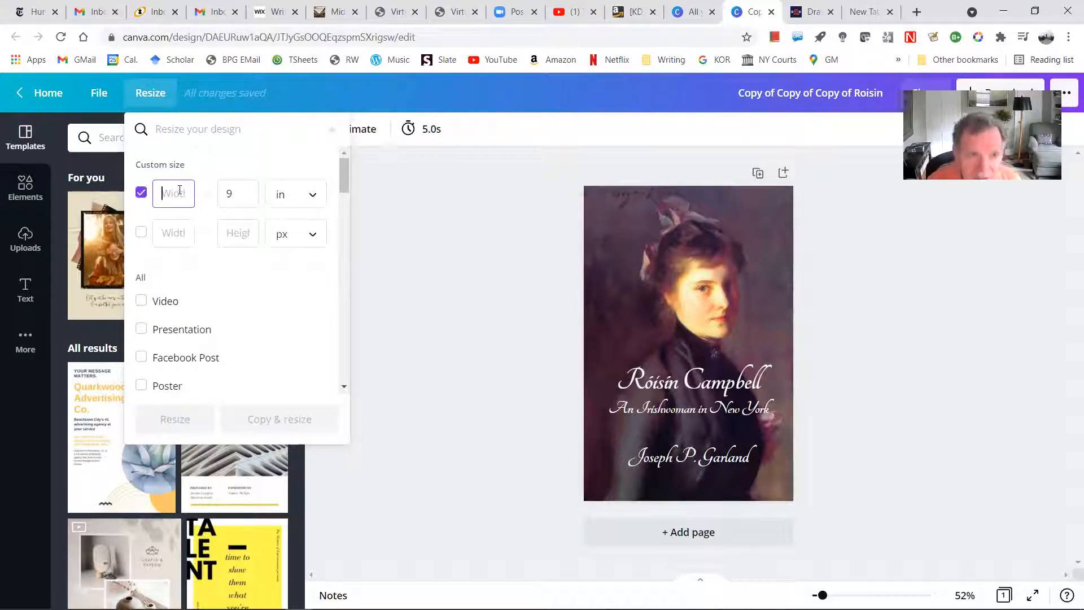
type("1600")
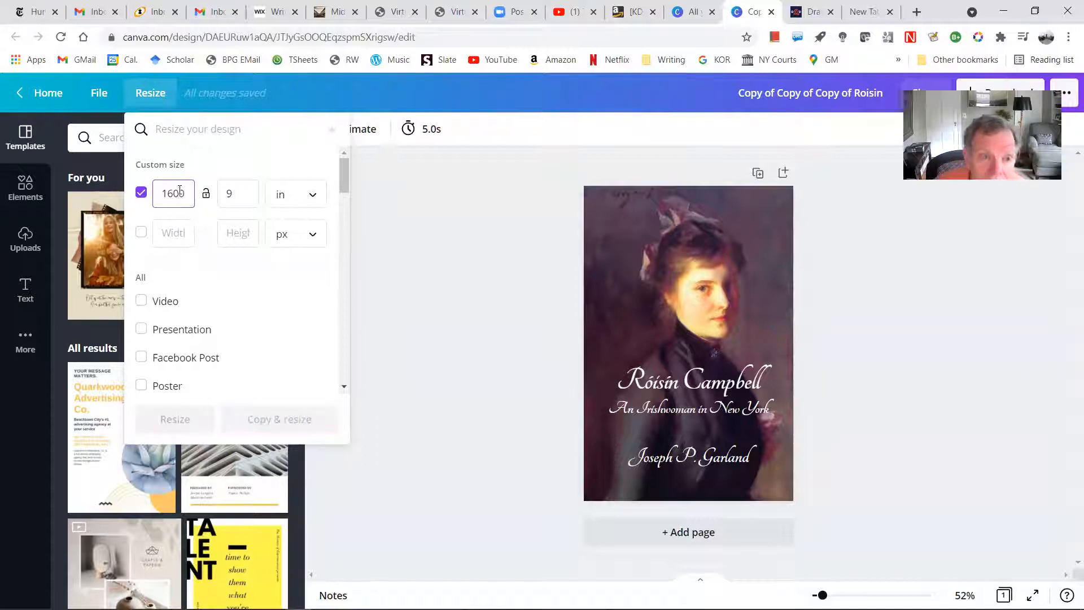
key("Tab")
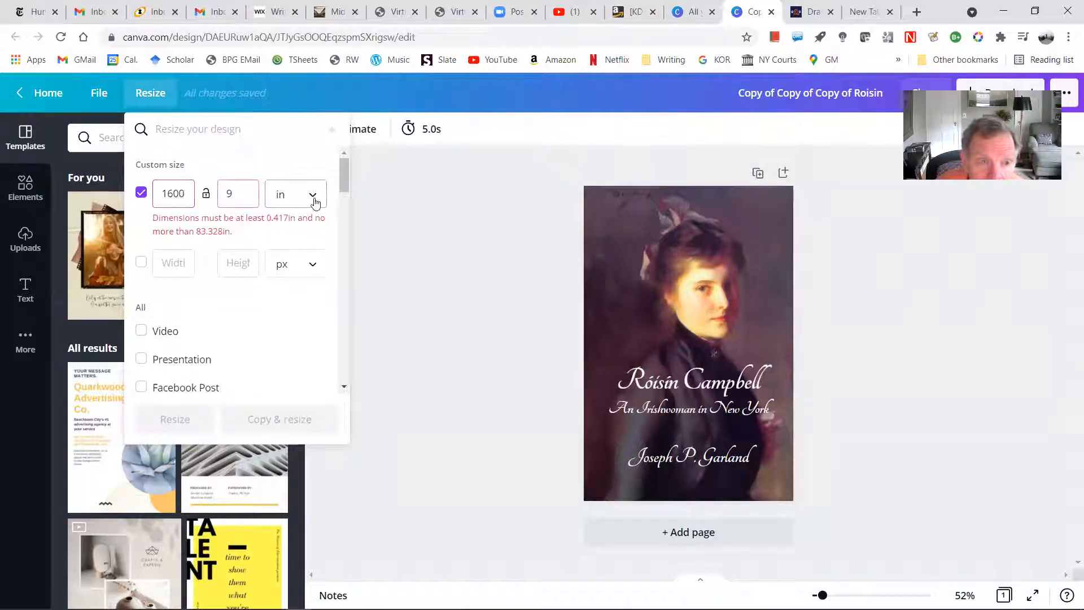
left_click(312, 200)
left_click(282, 167)
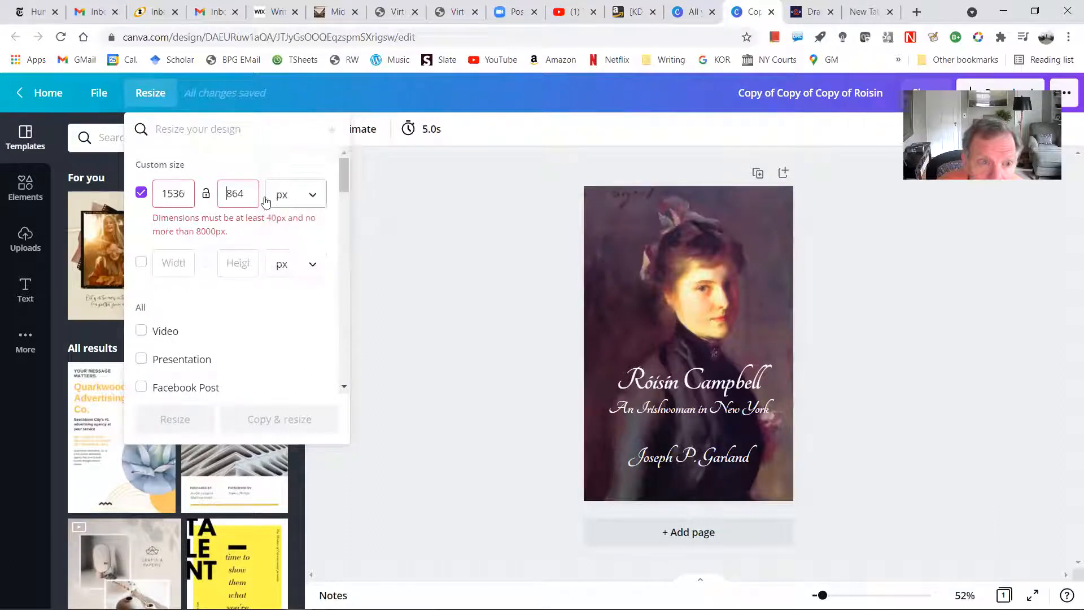
Step: Set the cover's custom size to 1600 × 2560 px and create a resized copy of the design
double_click(253, 192)
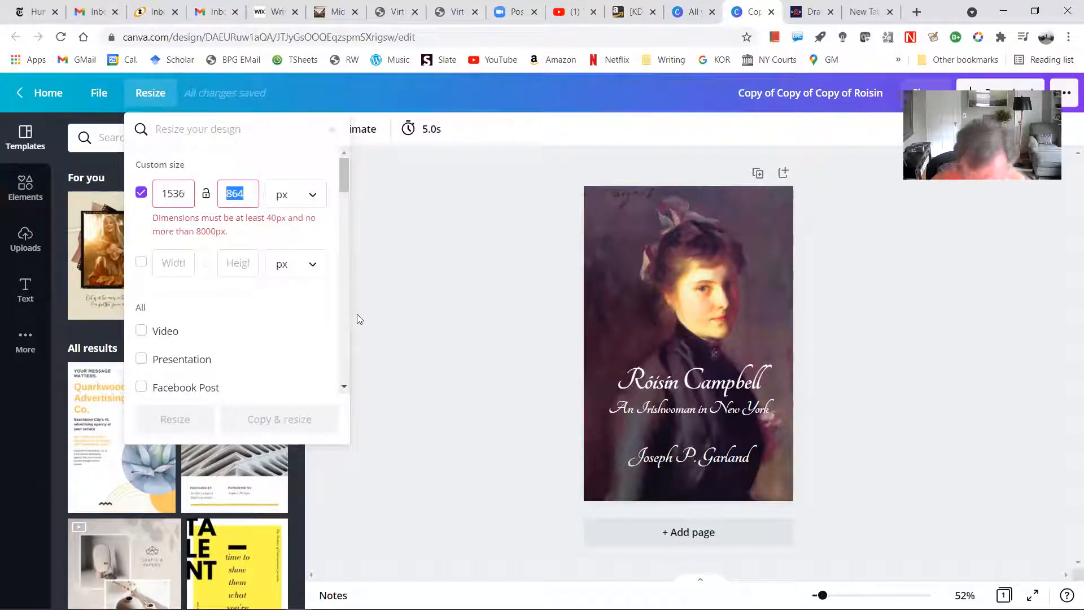
type("2560")
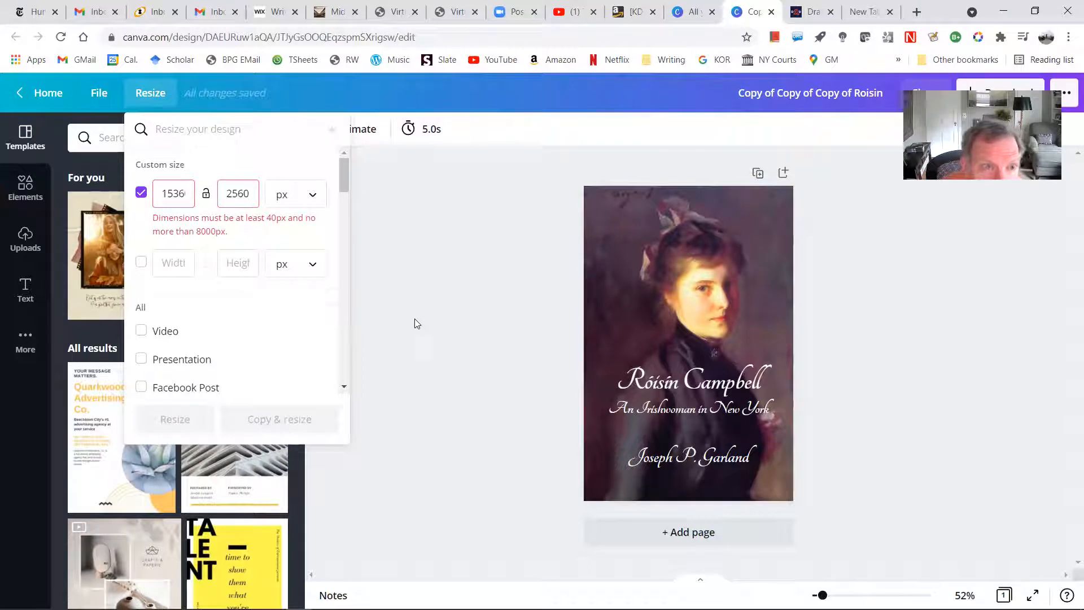
left_click(191, 197)
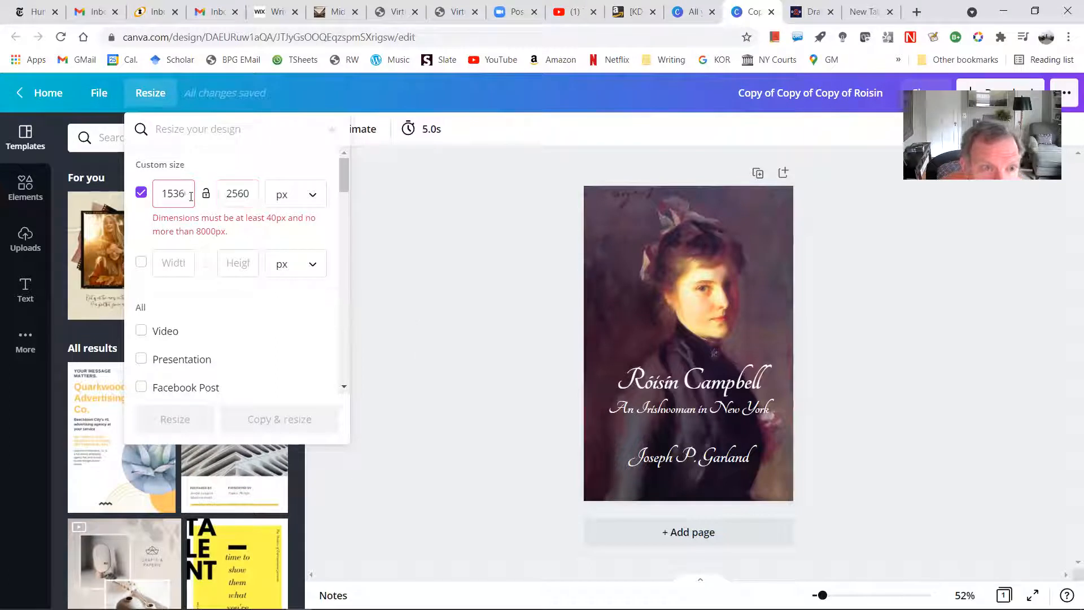
double_click(186, 194)
double_click(185, 194)
type("1600")
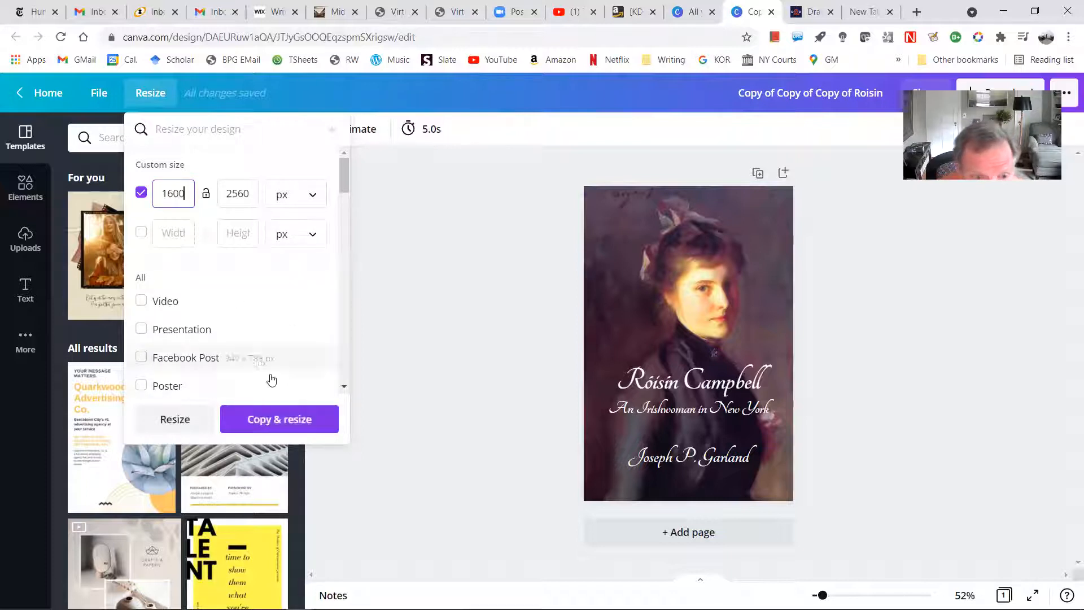
left_click(280, 419)
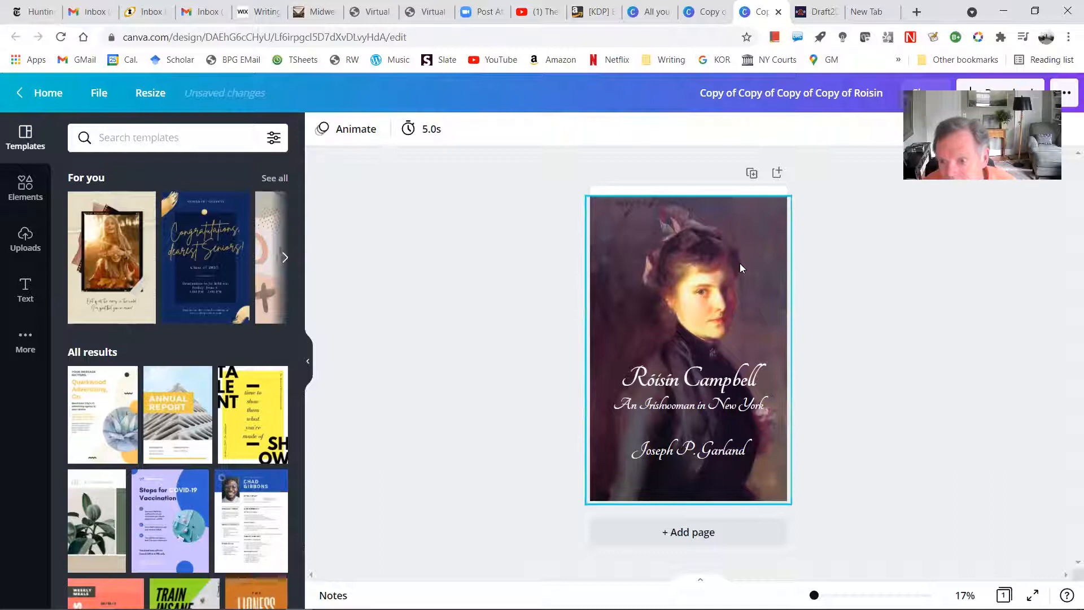
Step: Extend the portrait image to the upper edge of the resized cover and preview the cover full screen
left_click(698, 255)
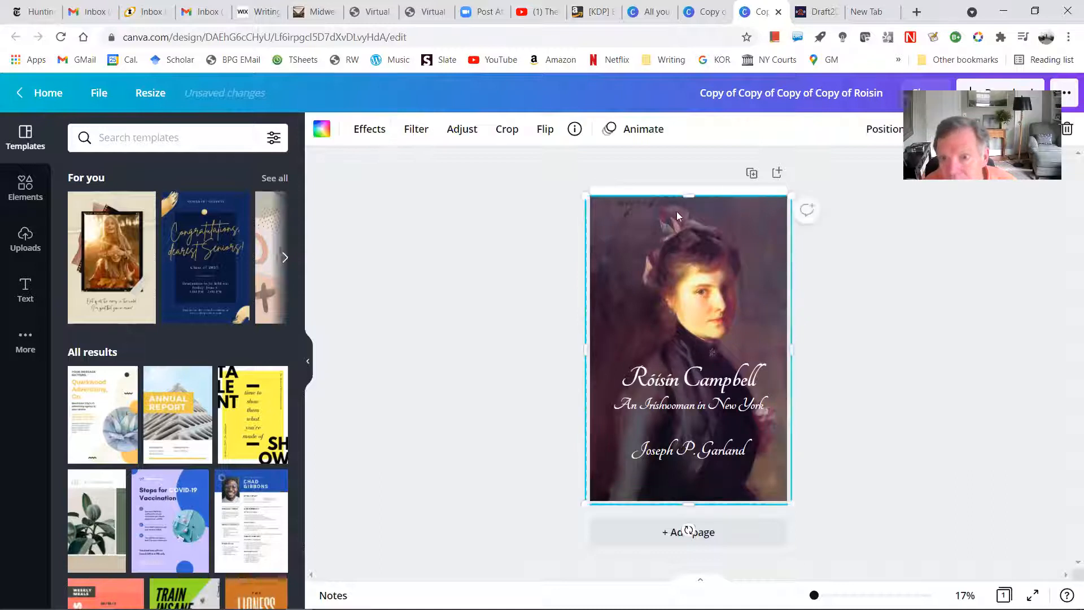
left_click_drag(692, 199, 684, 186)
left_click(1033, 595)
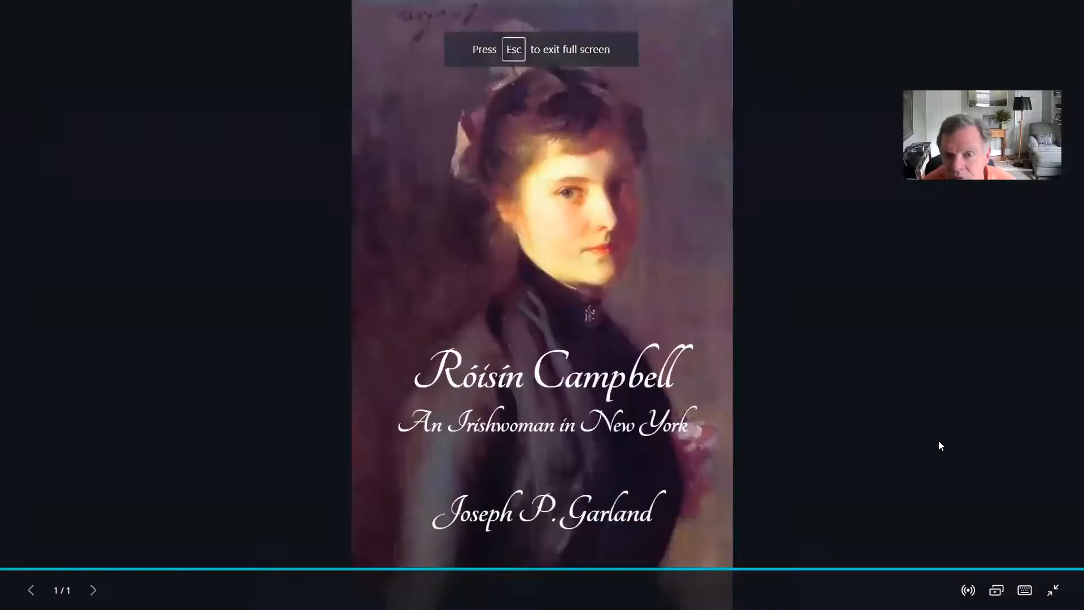
left_click(1053, 590)
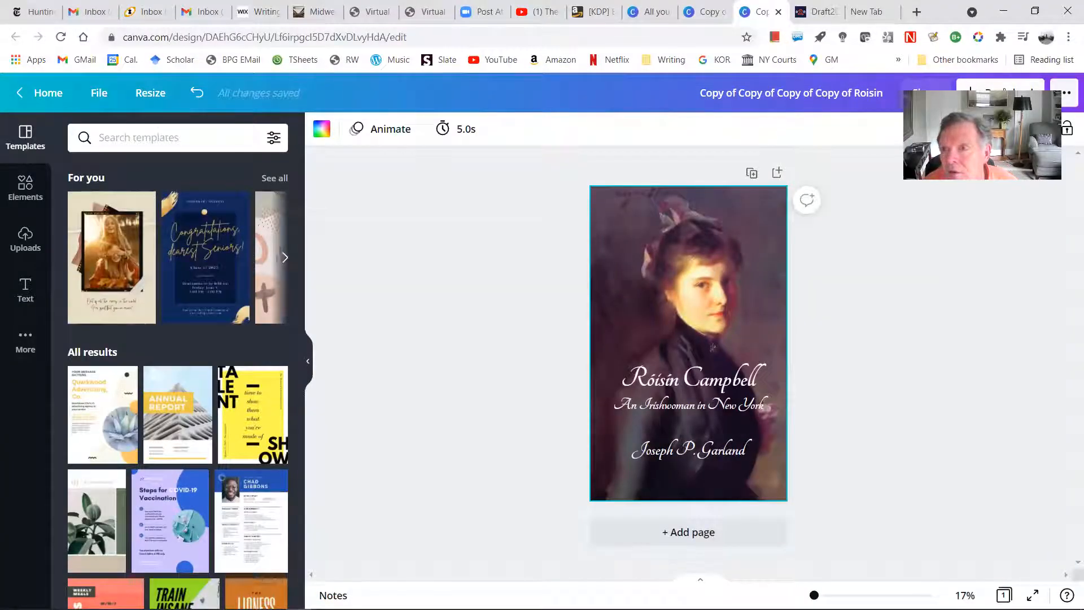
Step: Recheck the recommended cover size in Draft2Digital, then return to Canva and download the cover as a JPG with adjusted size and quality
left_click(818, 13)
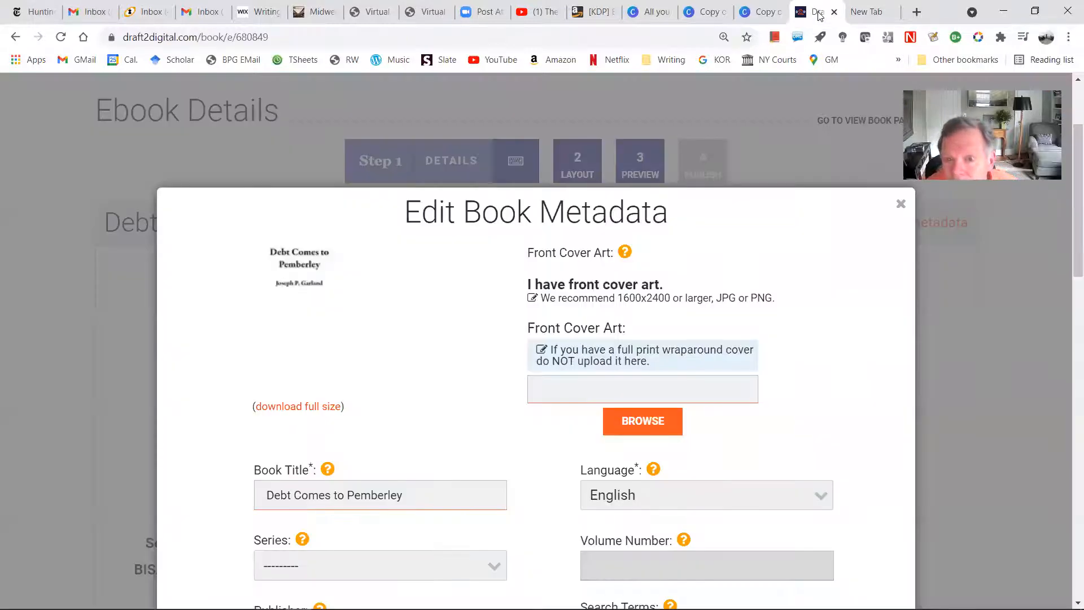
left_click(763, 13)
left_click(1015, 87)
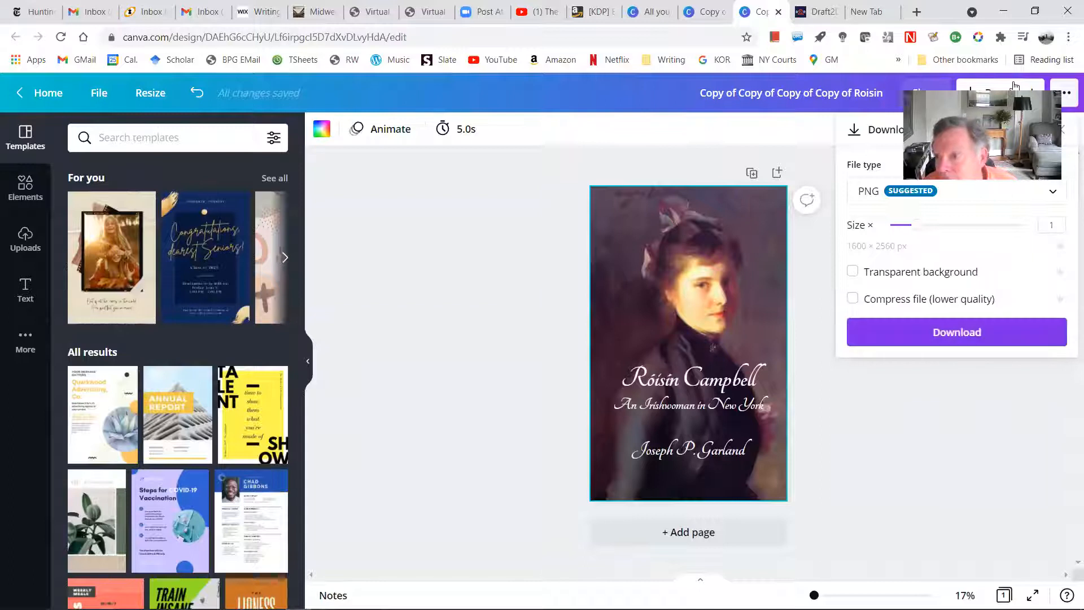
left_click(1045, 198)
left_click(960, 250)
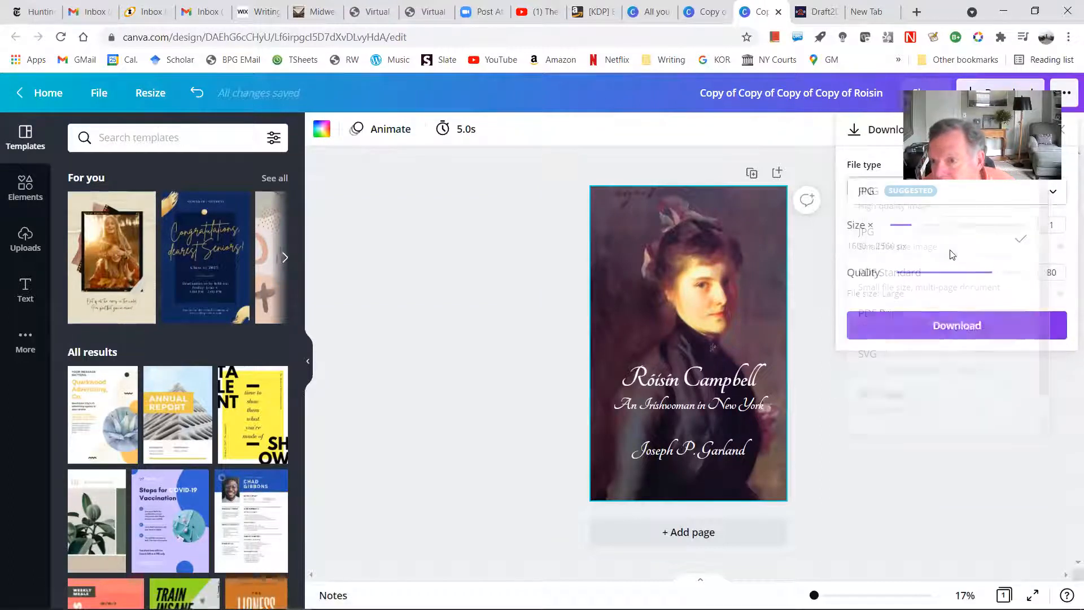
left_click(975, 226)
left_click(1016, 273)
left_click(969, 333)
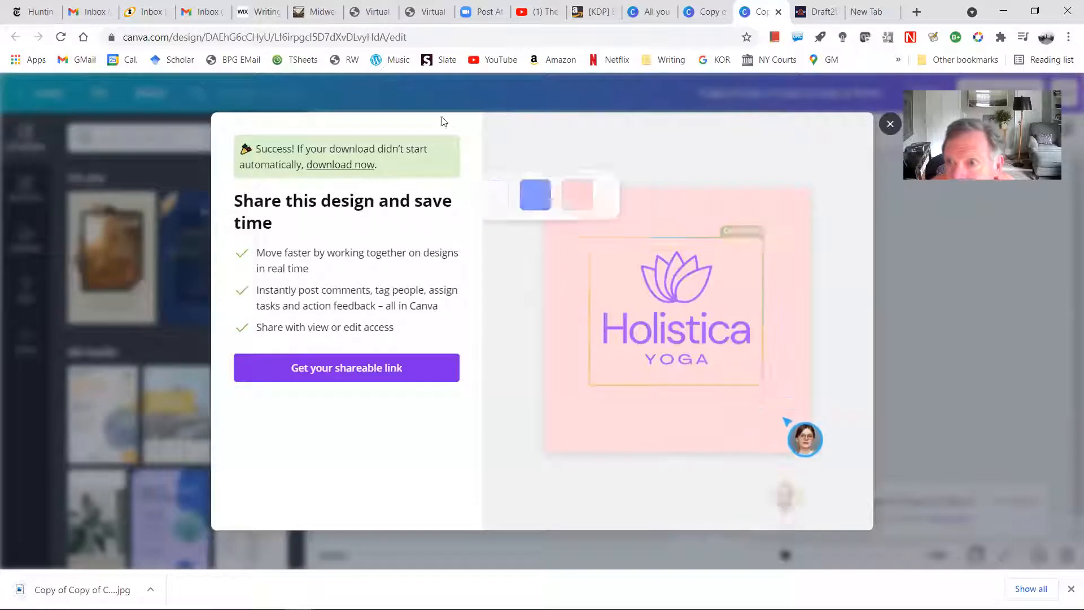
left_click(890, 125)
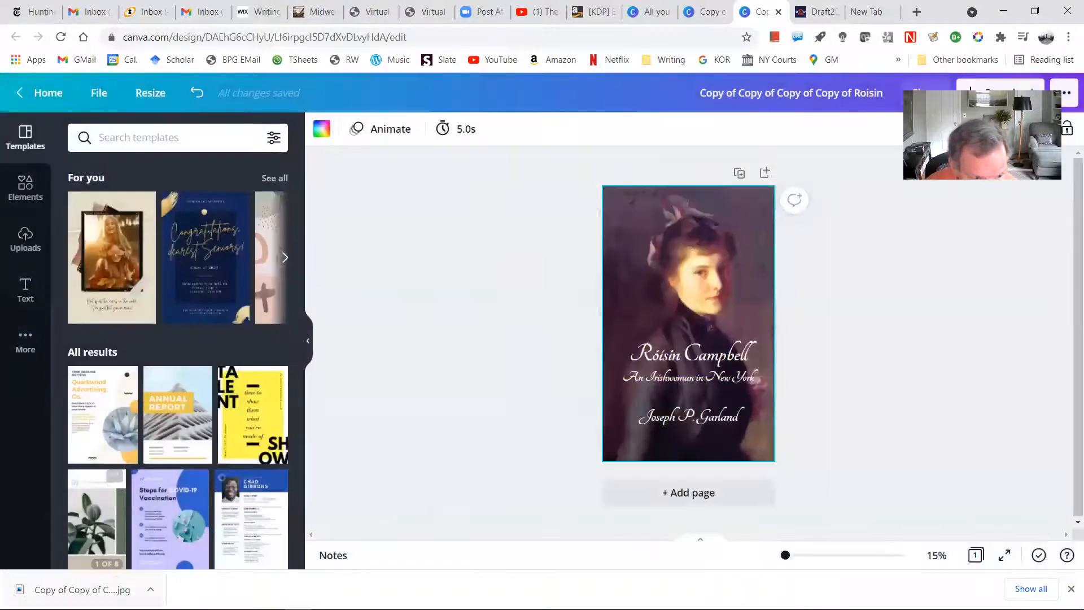
Step: Switch to Draft2Digital and upload Copy of Copy of Copy of Copy of Roisin.jpg from Downloads as the front cover art
left_click(819, 13)
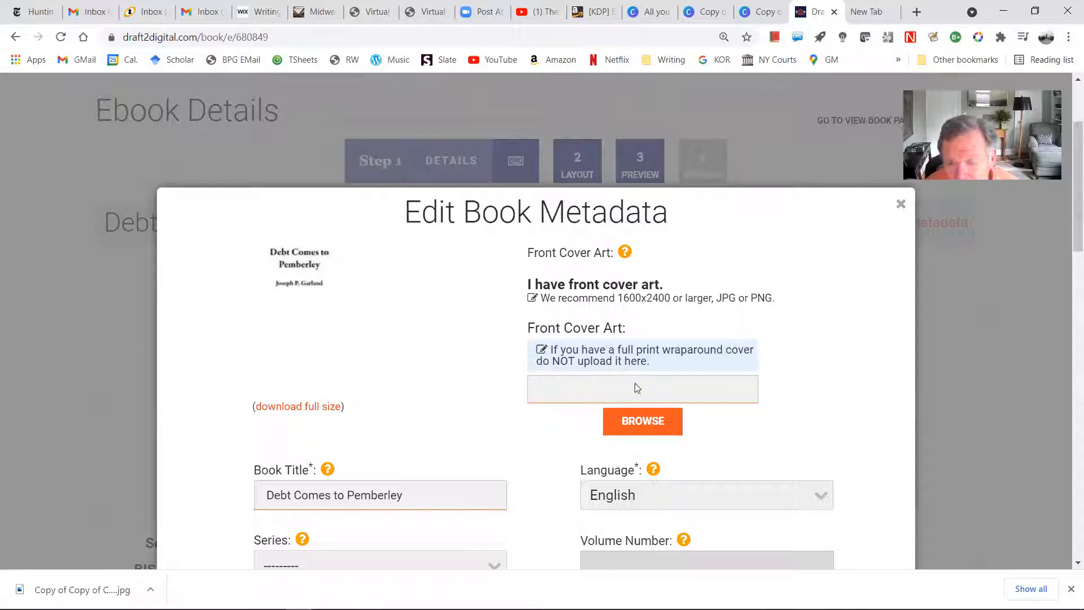
left_click(642, 432)
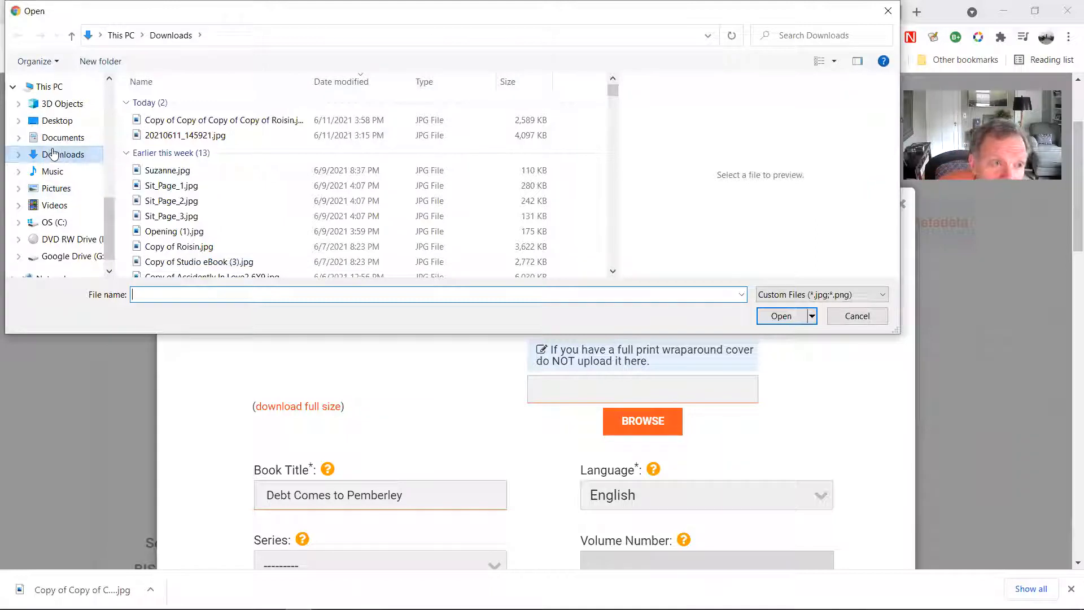
double_click(174, 122)
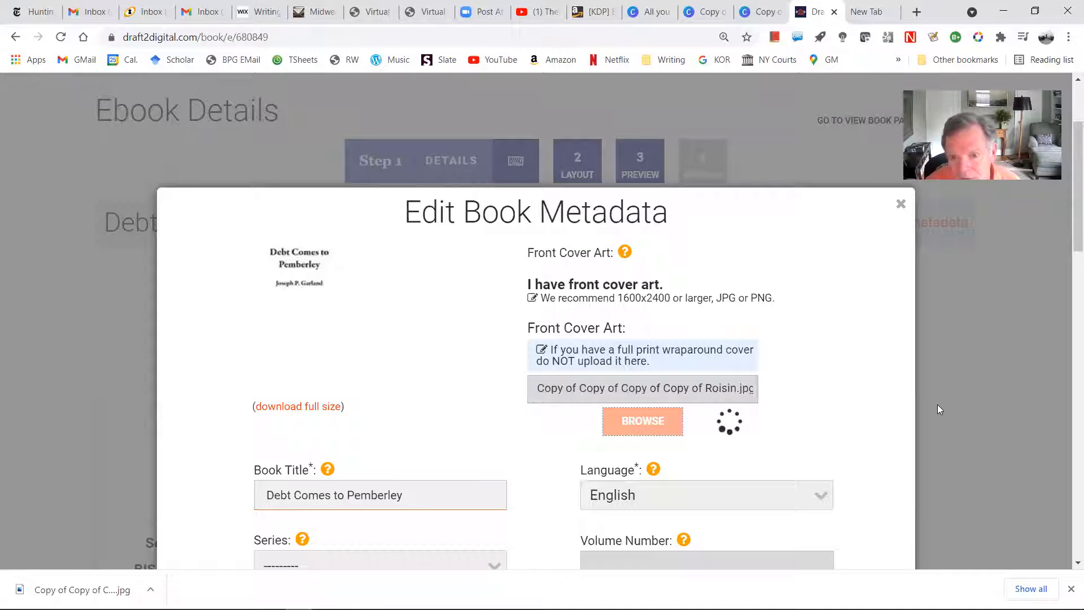
scroll(938, 408, "down", 1)
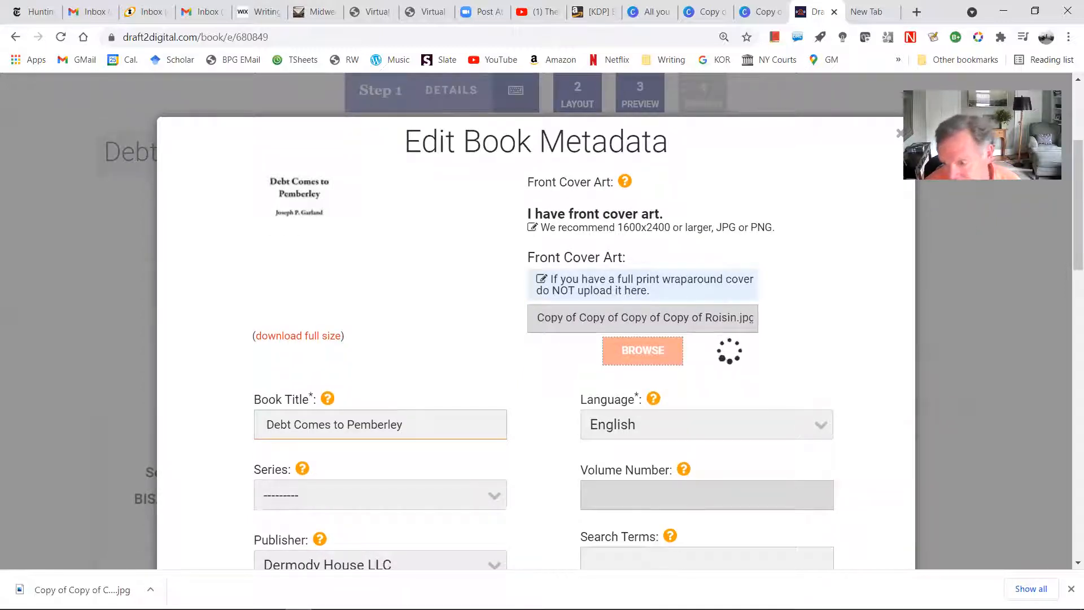
left_click(1071, 589)
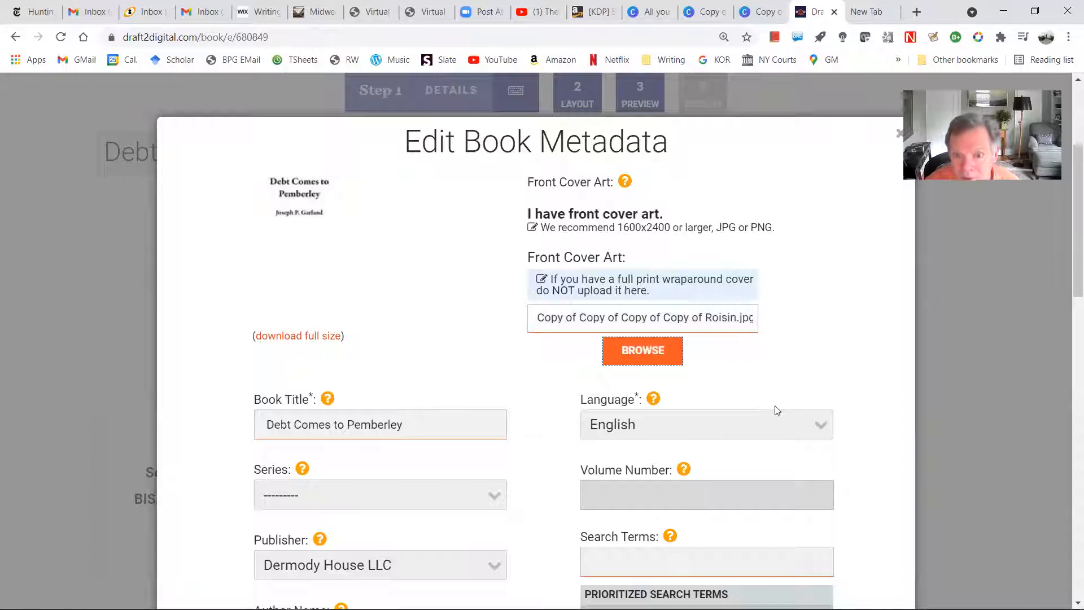
Step: Submit the book metadata changes and check the front cover on the ebook details page
scroll(460, 354, "down", 6)
scroll(269, 333, "down", 6)
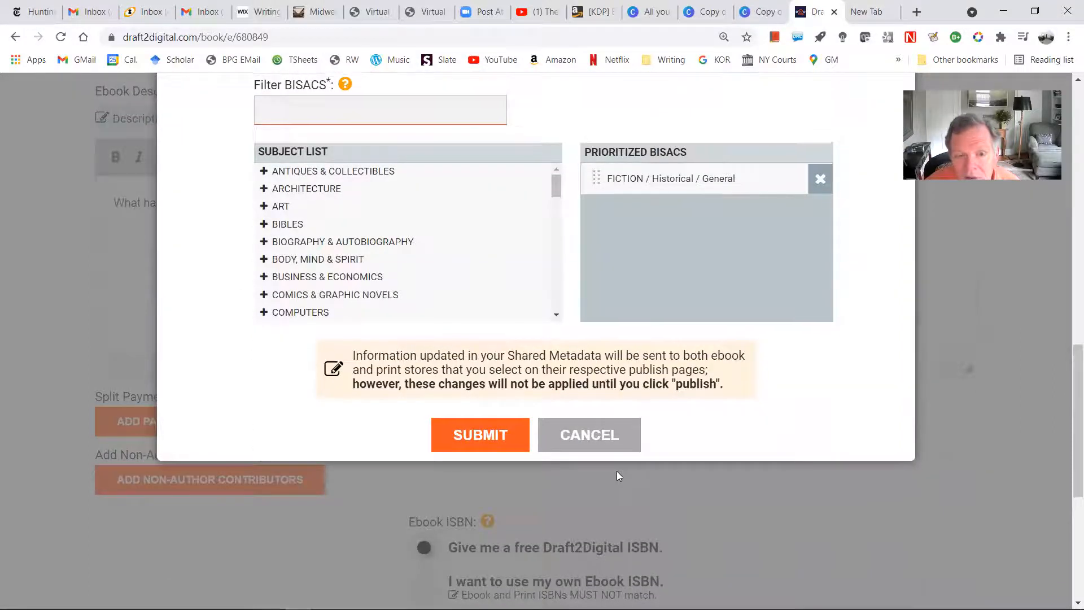
scroll(544, 465, "down", 2)
left_click(497, 382)
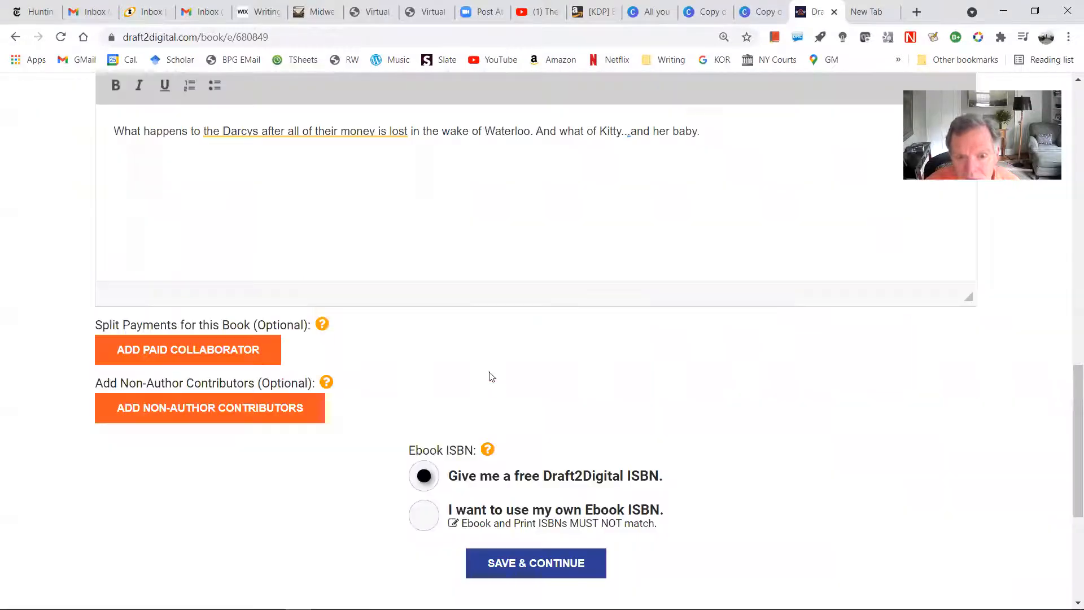
scroll(884, 452, "down", 3)
scroll(884, 451, "up", 12)
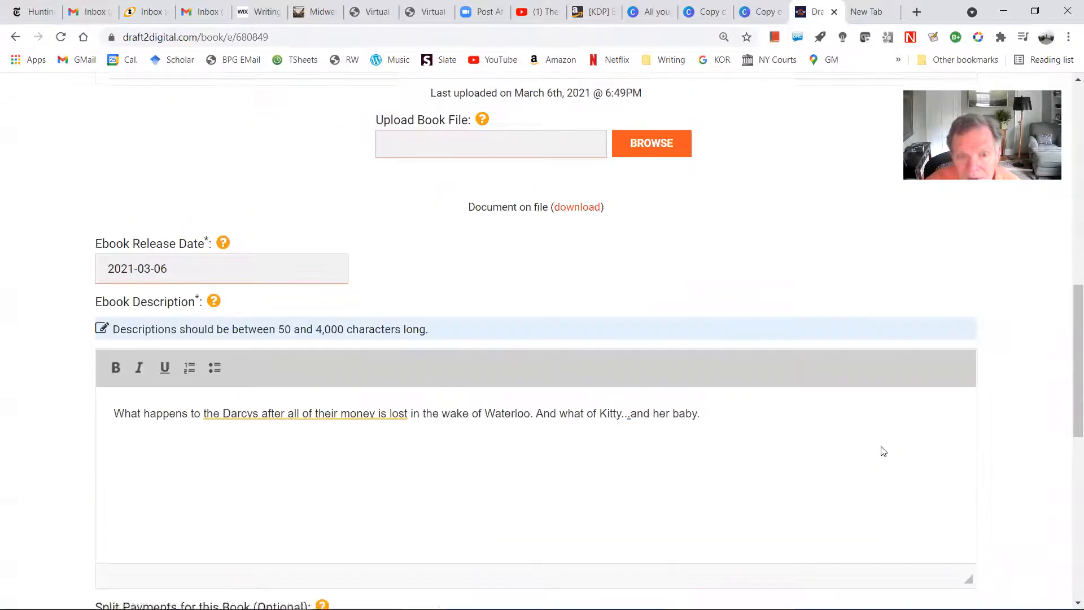
scroll(866, 448, "up", 1)
scroll(866, 447, "down", 3)
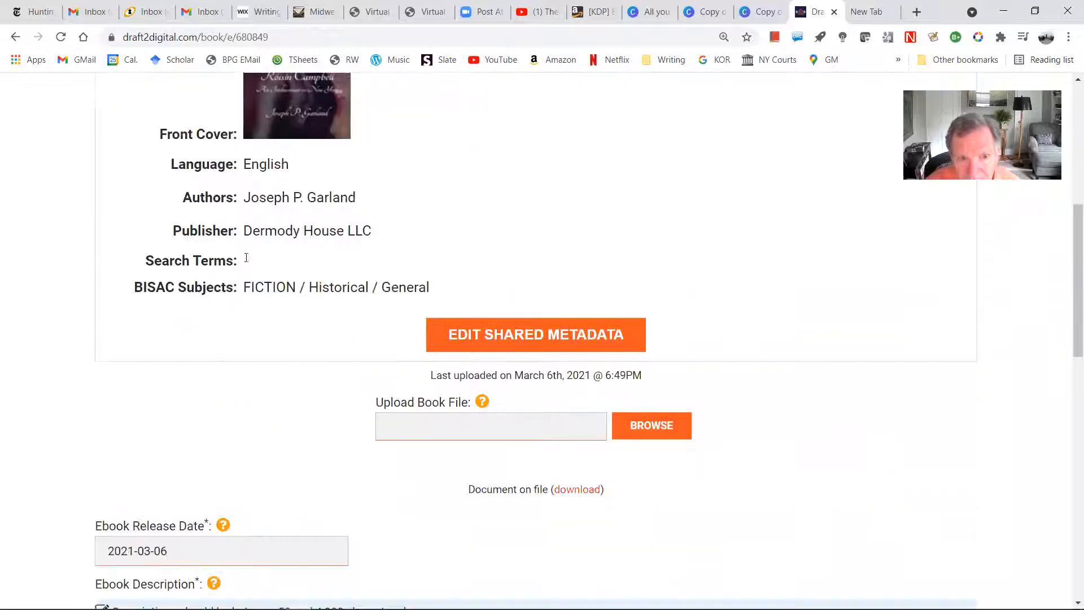
scroll(541, 341, "up", 3)
scroll(617, 303, "down", 5)
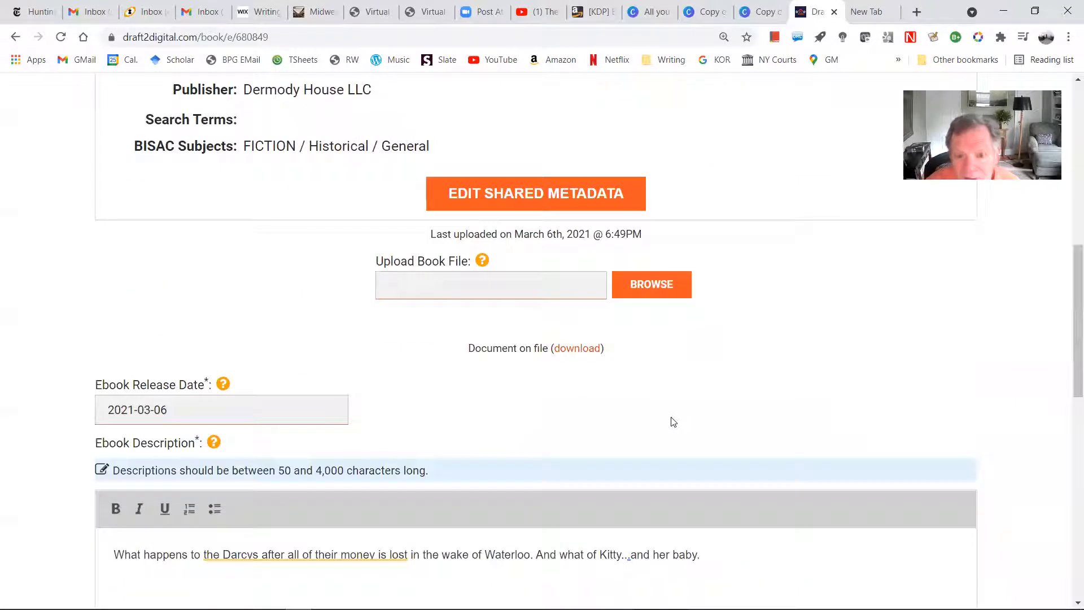
Step: Upload Word Styles Doc ebook.docx from the Documents folder as the book file
left_click(673, 293)
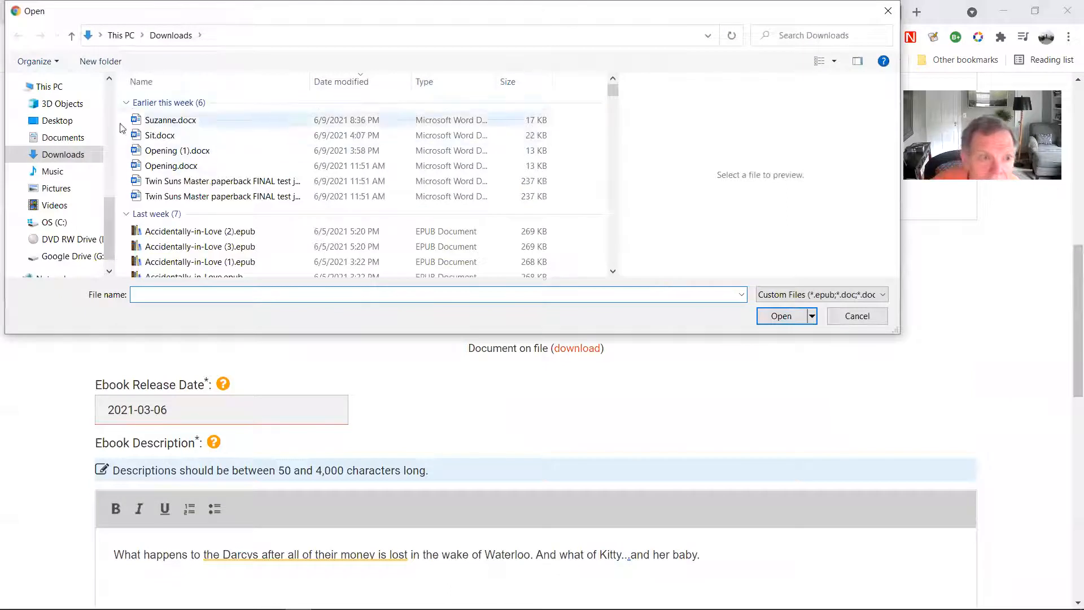
left_click(62, 140)
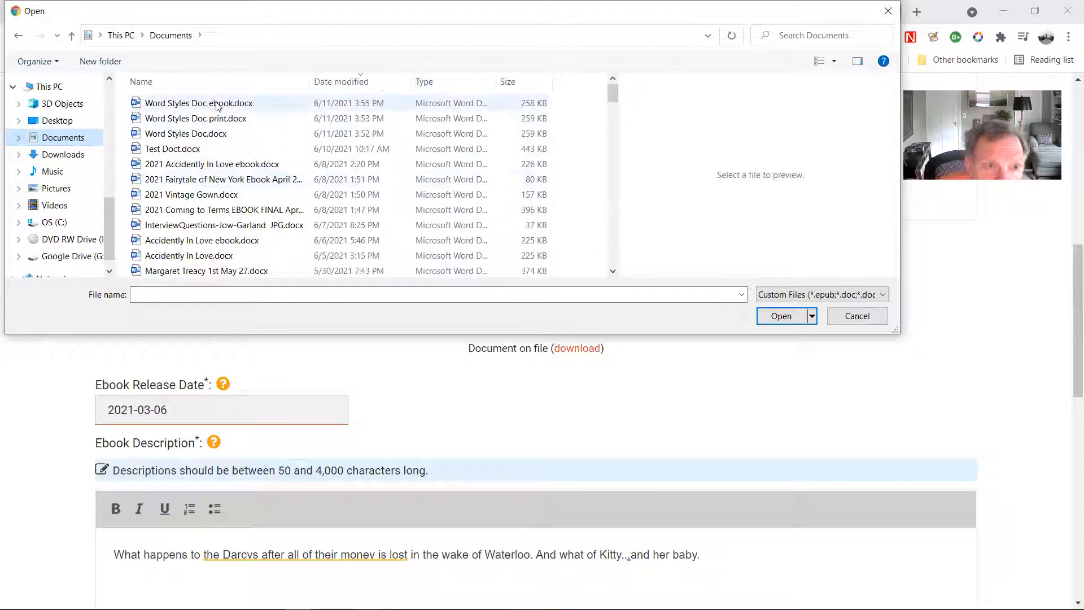
double_click(217, 104)
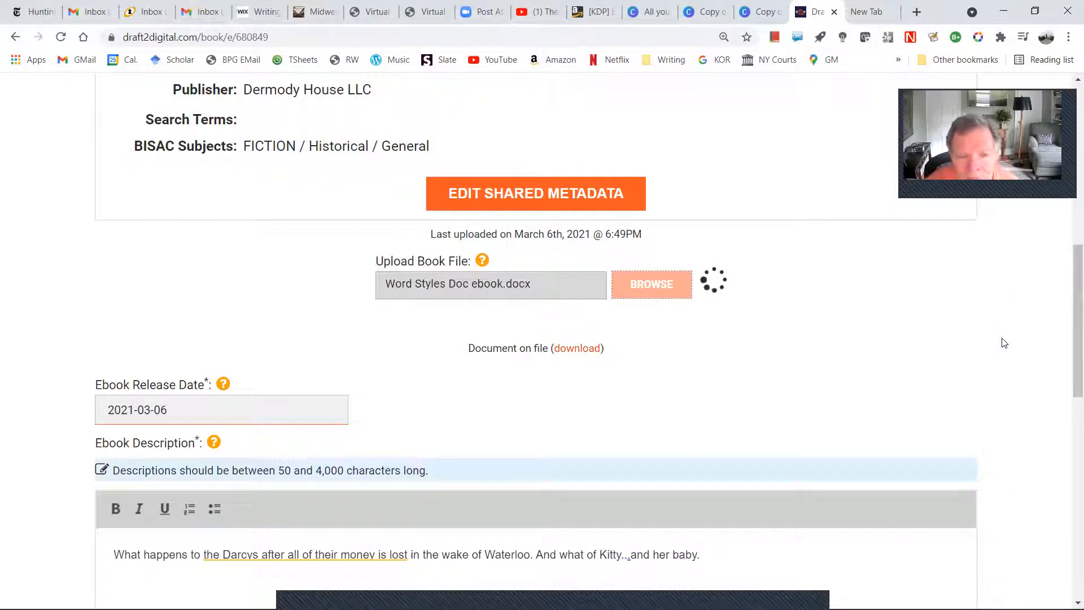
scroll(1004, 342, "down", 1)
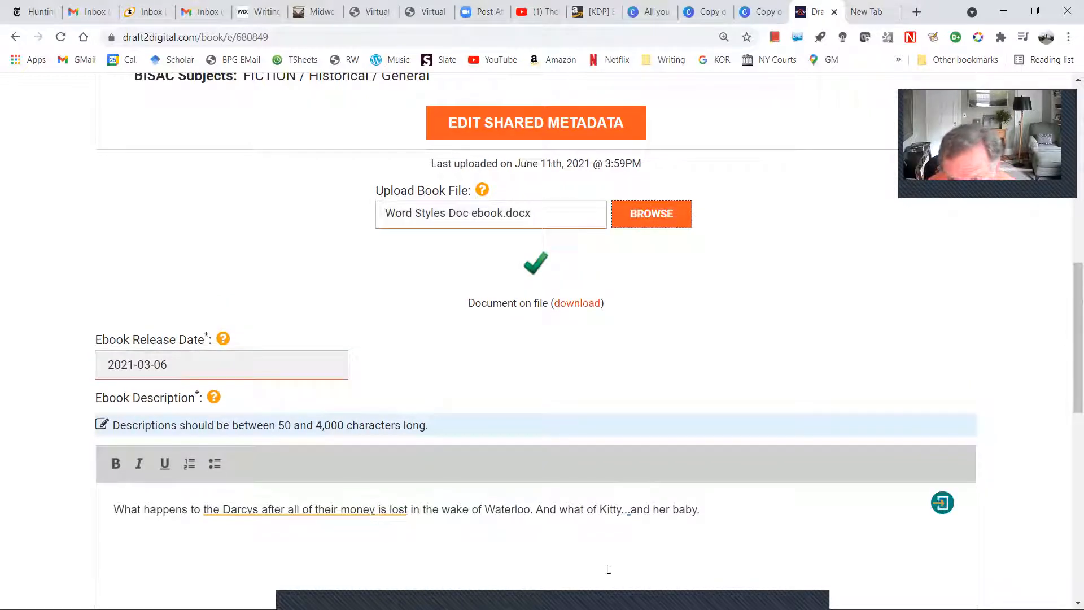
scroll(735, 276, "down", 9)
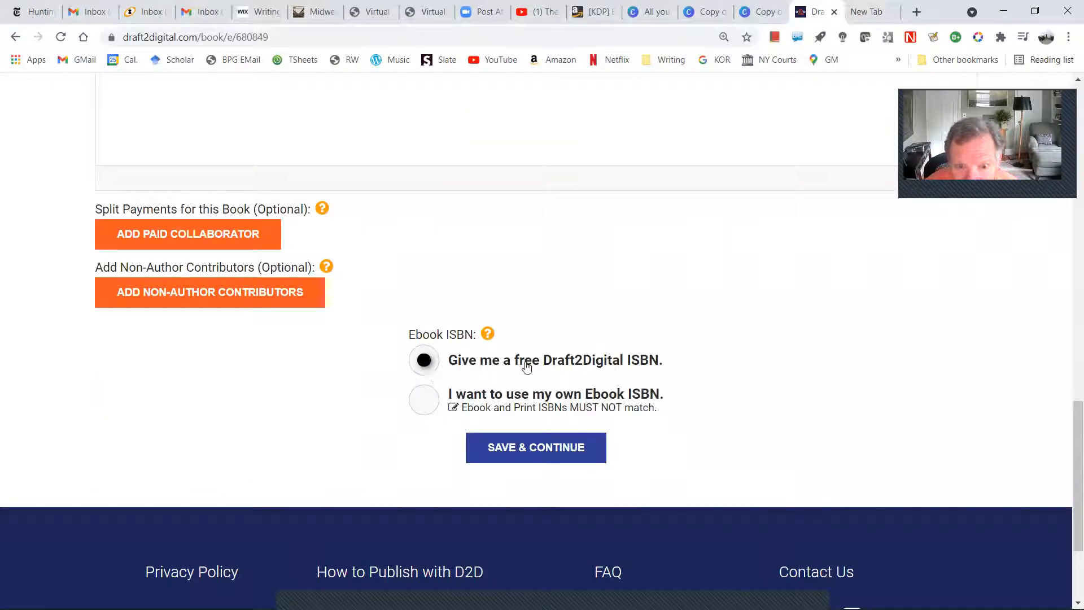
Step: Save the ebook details with the free Draft2Digital ISBN, then save the chapter layout to generate the book preview
left_click(540, 450)
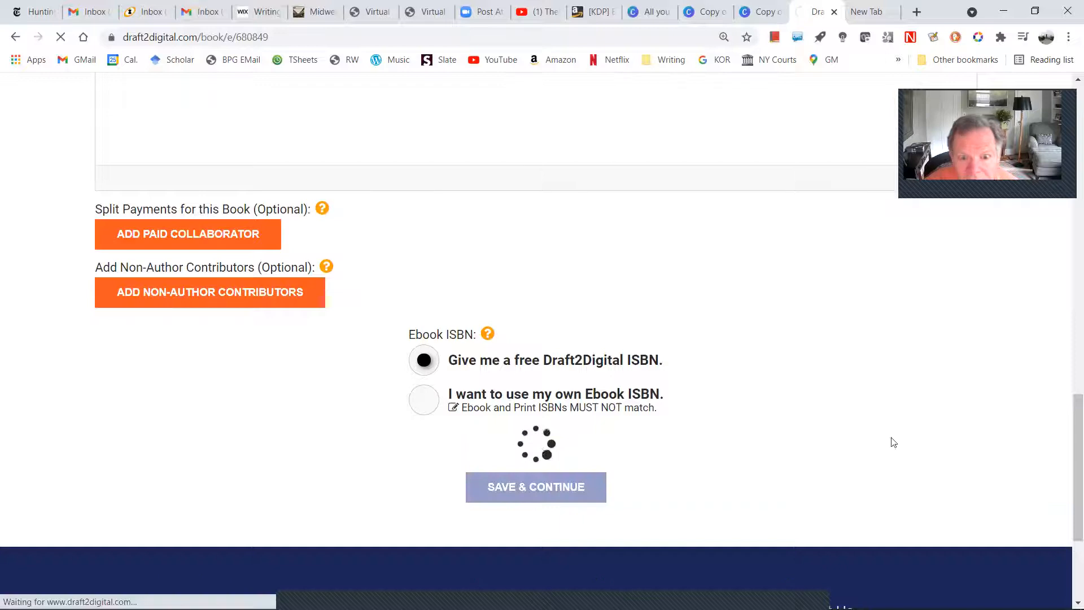
scroll(943, 457, "down", 4)
scroll(774, 511, "down", 6)
scroll(634, 355, "down", 10)
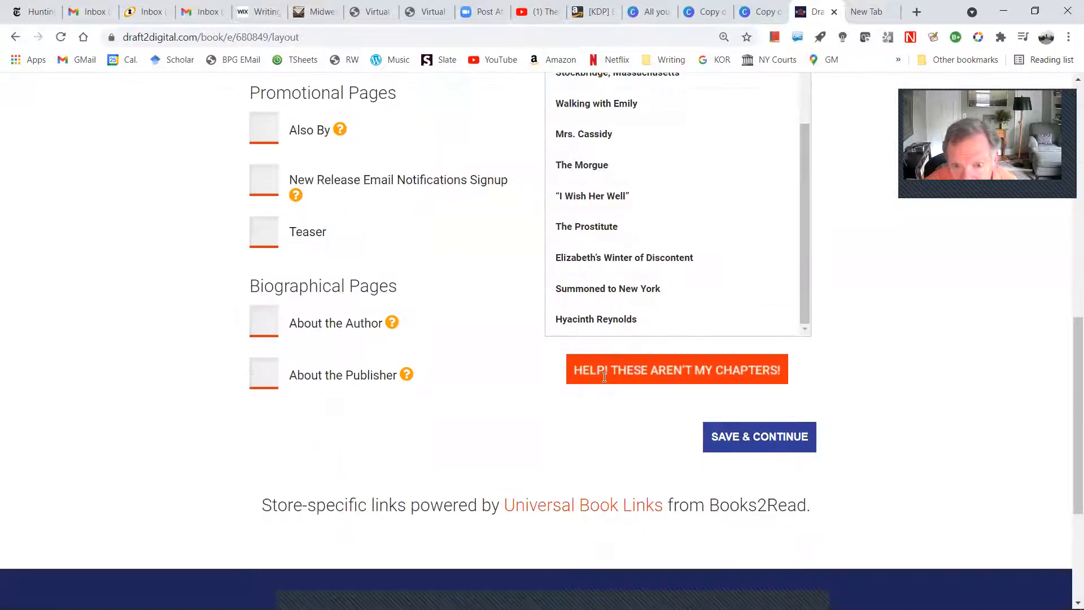
scroll(721, 529, "up", 1)
left_click(781, 519)
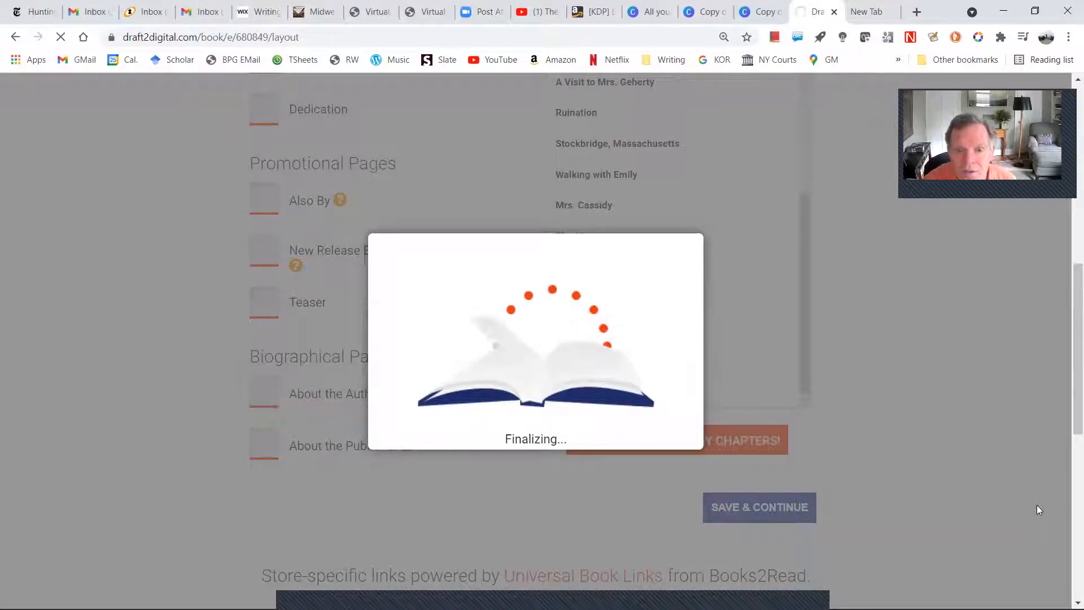
scroll(1039, 510, "down", 3)
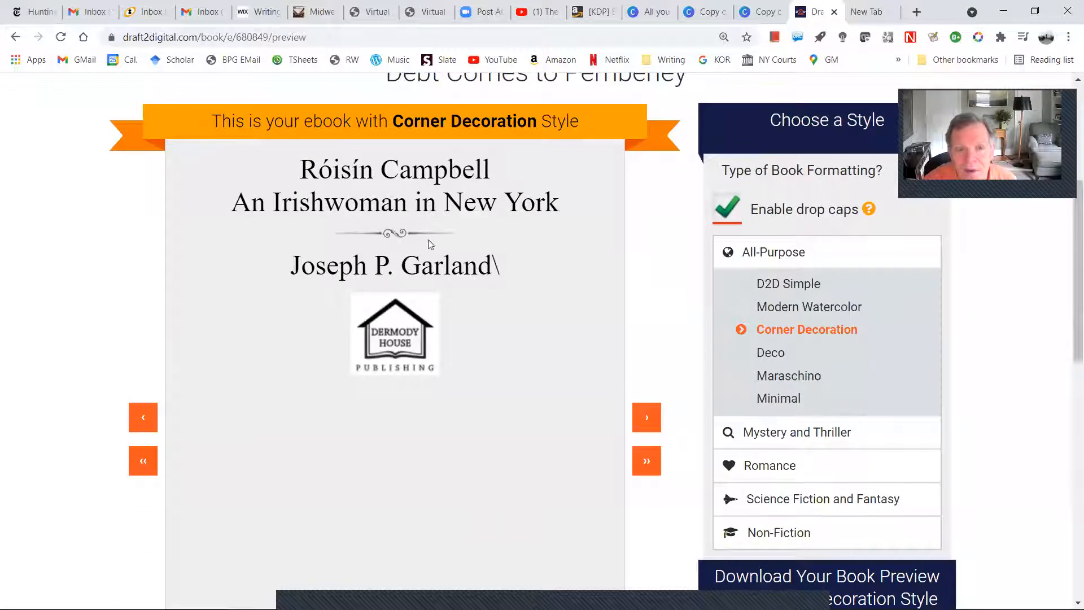
Step: Page through the ebook preview to the Dismissal chapter, try the Deco style, and apply the Maraschino style
left_click(649, 420)
left_click(651, 424)
left_click(651, 424)
left_click(652, 423)
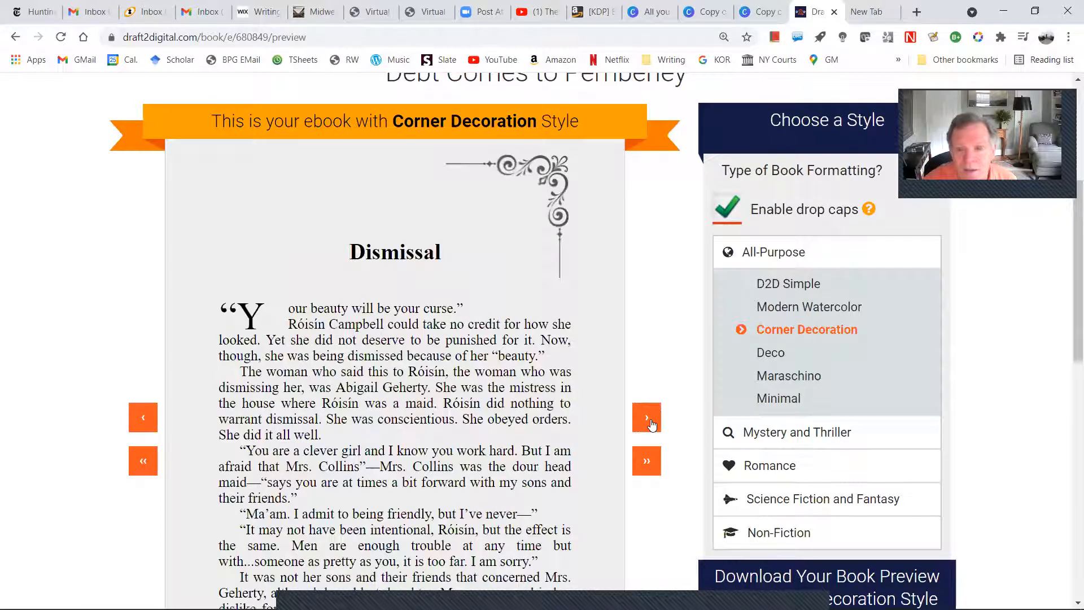
left_click(770, 352)
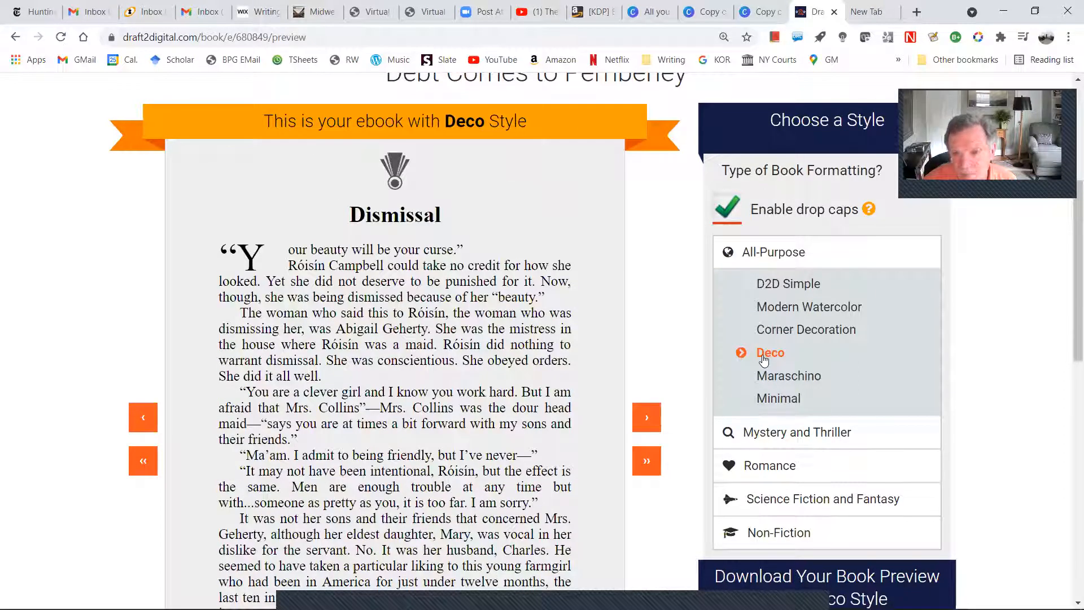
left_click(770, 378)
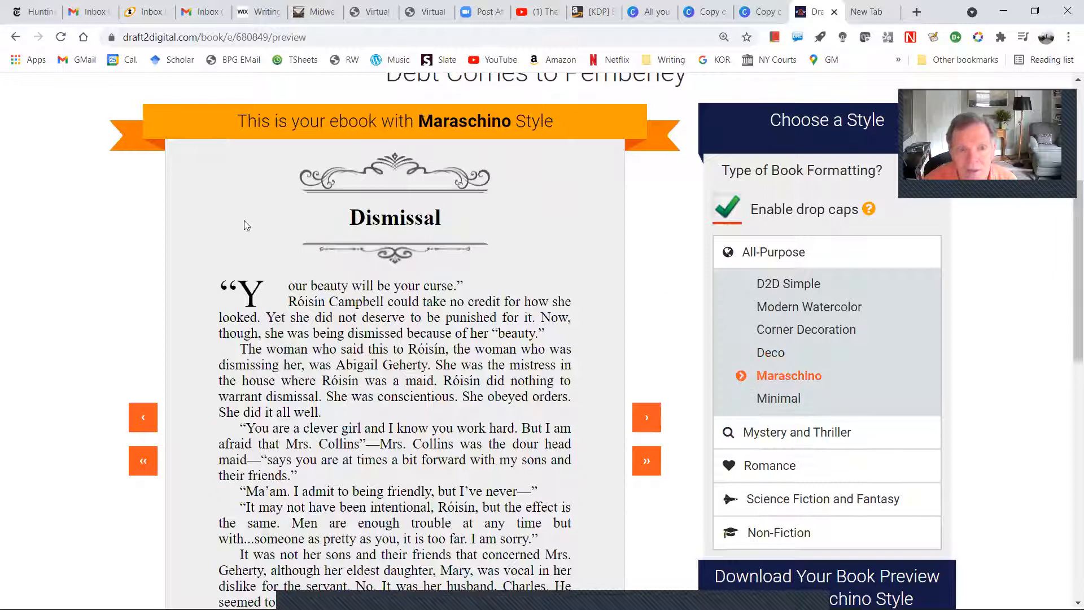
Step: Turn drop caps off and back on to compare the opening of the Dismissal chapter
scroll(266, 300, "up", 1)
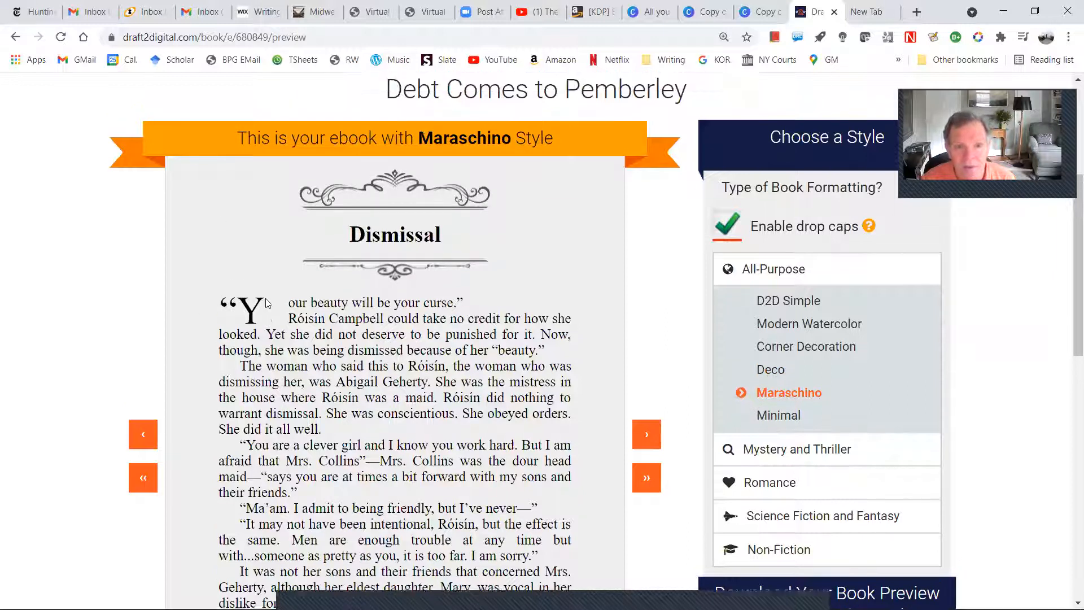
scroll(265, 300, "down", 1)
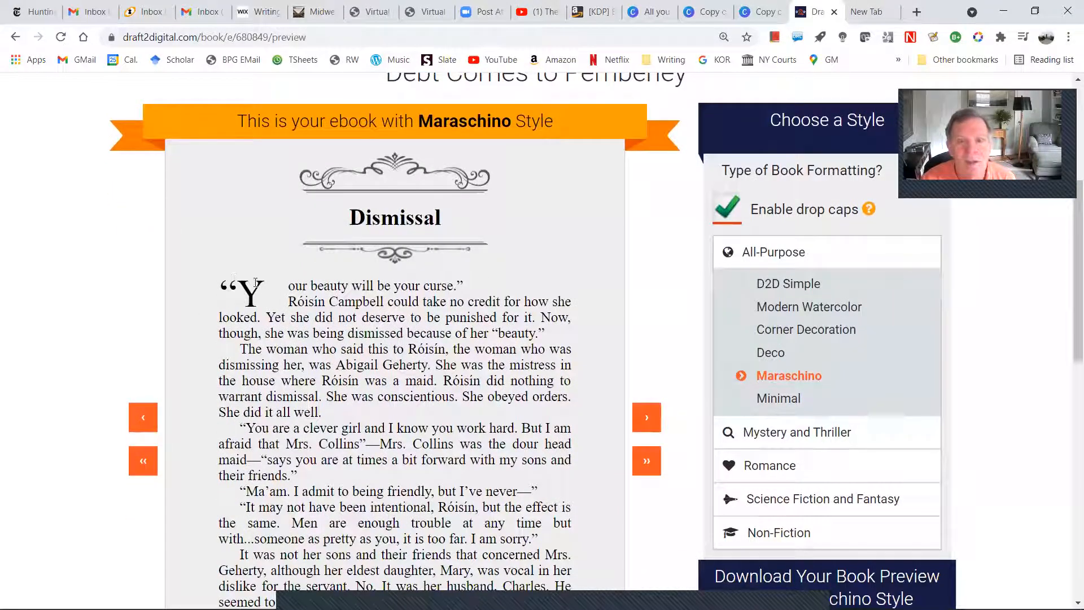
left_click(720, 209)
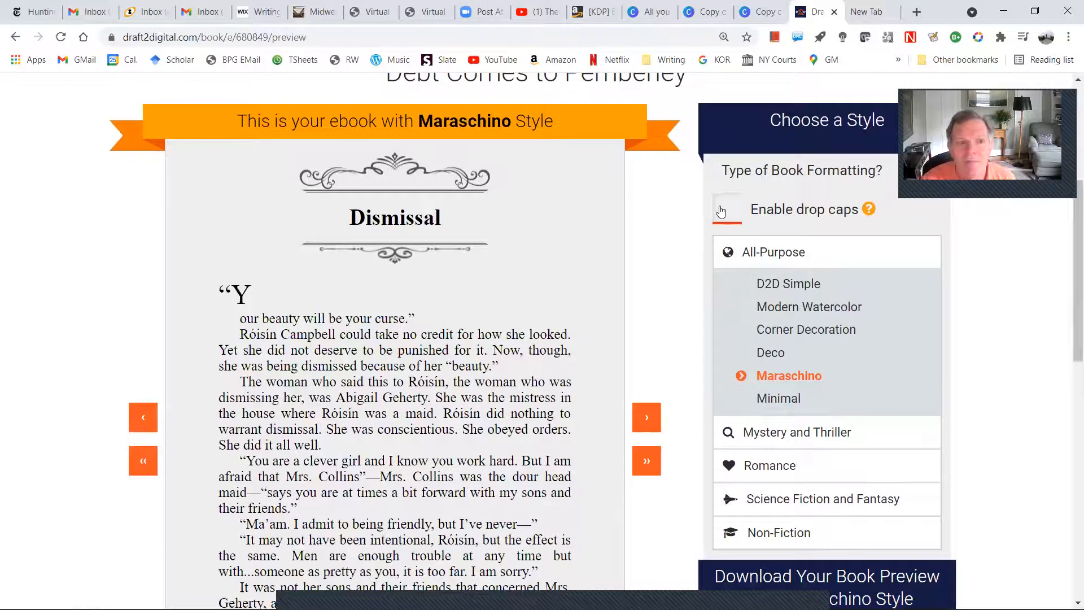
left_click(721, 210)
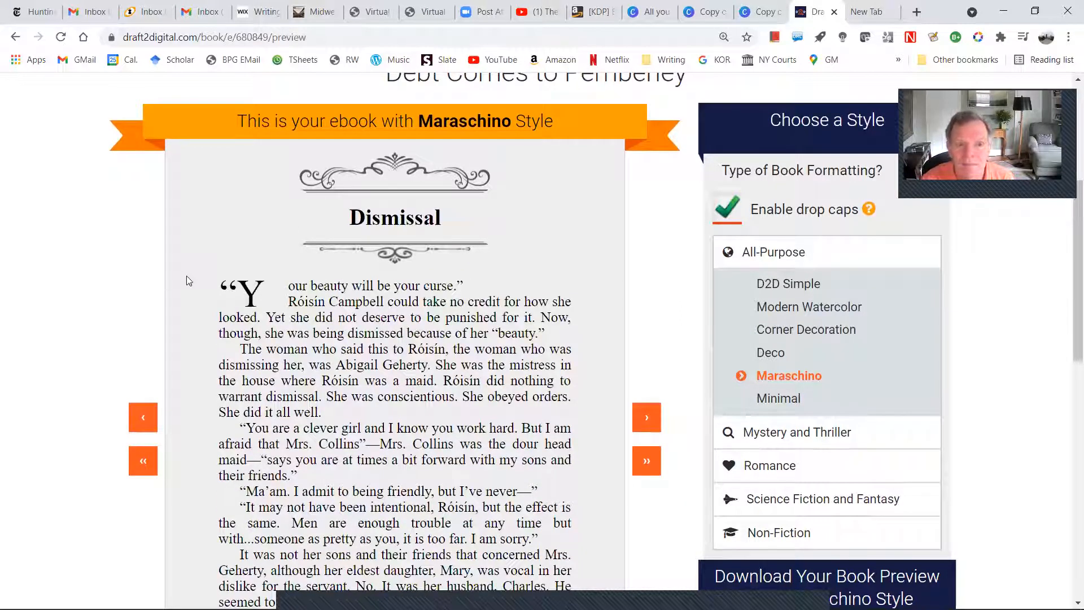
Step: Skip forward chapter by chapter through the preview to The Clinic, examining each chapter heading and opening drop cap
left_click(648, 462)
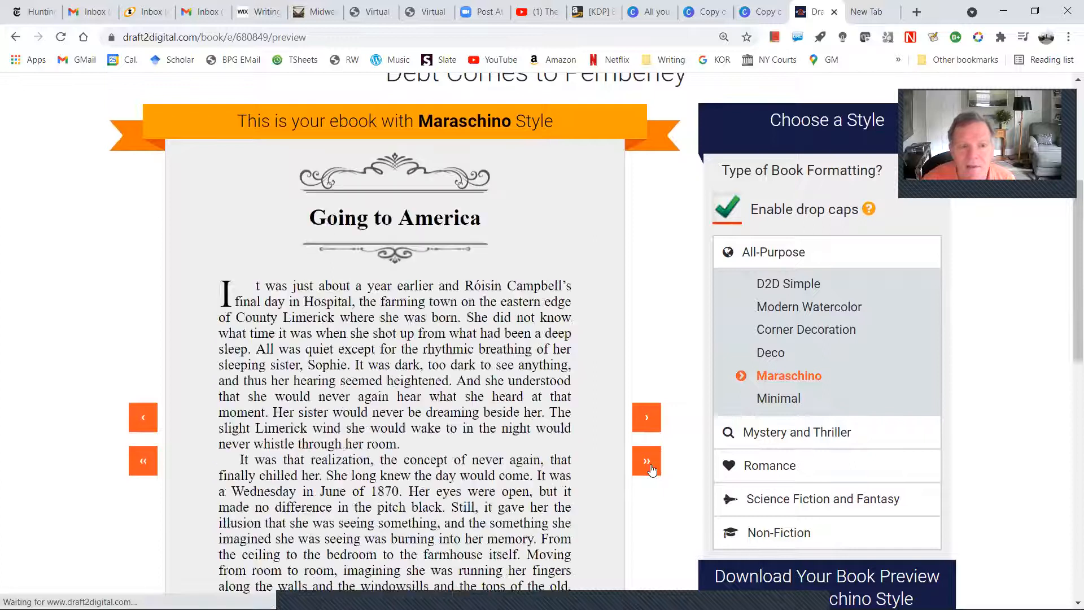
left_click(646, 462)
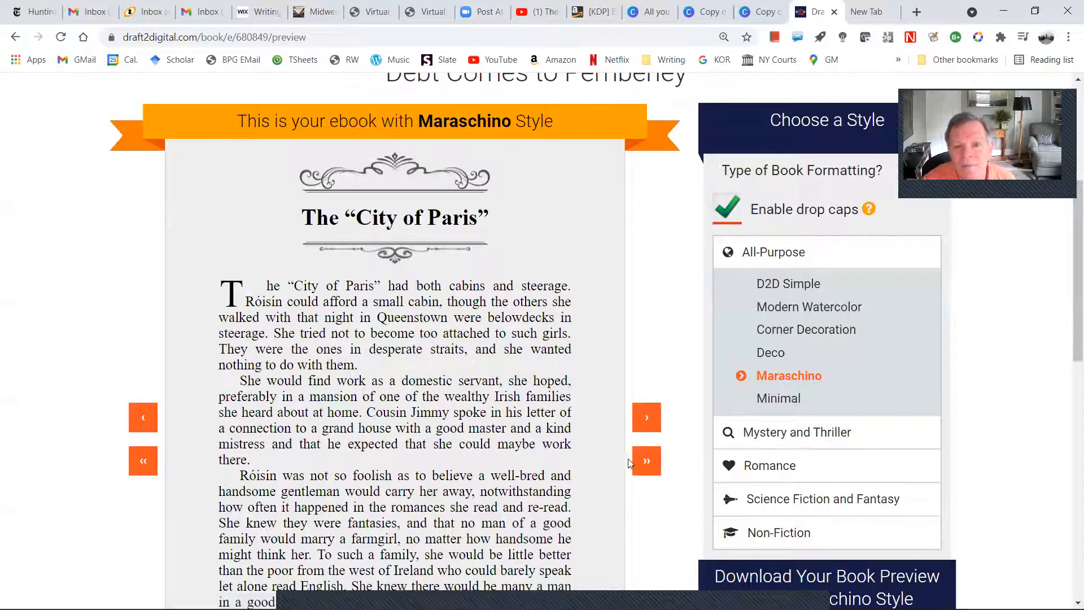
left_click(646, 466)
left_click(647, 467)
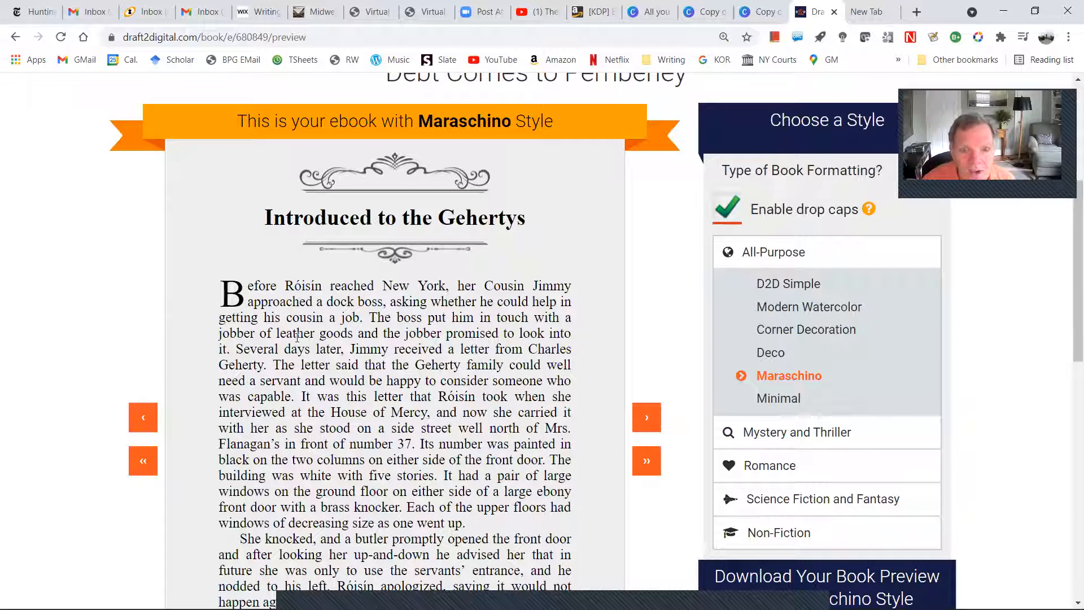
left_click(646, 462)
left_click(644, 464)
left_click(644, 464)
left_click(644, 464)
left_click(644, 464)
left_click(644, 464)
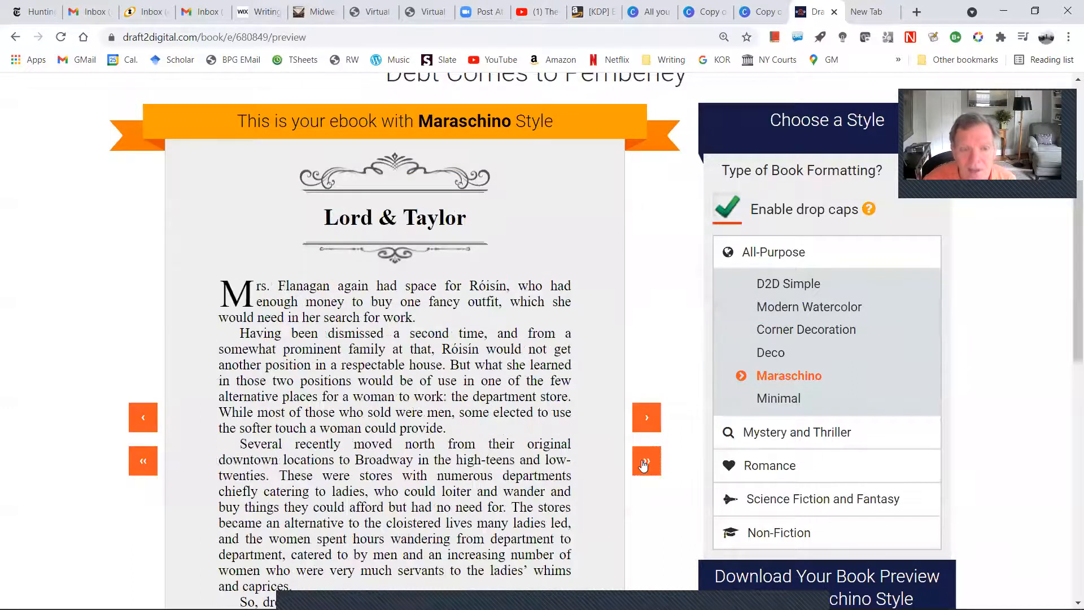
left_click(644, 465)
left_click(644, 465)
left_click(644, 465)
left_click(643, 464)
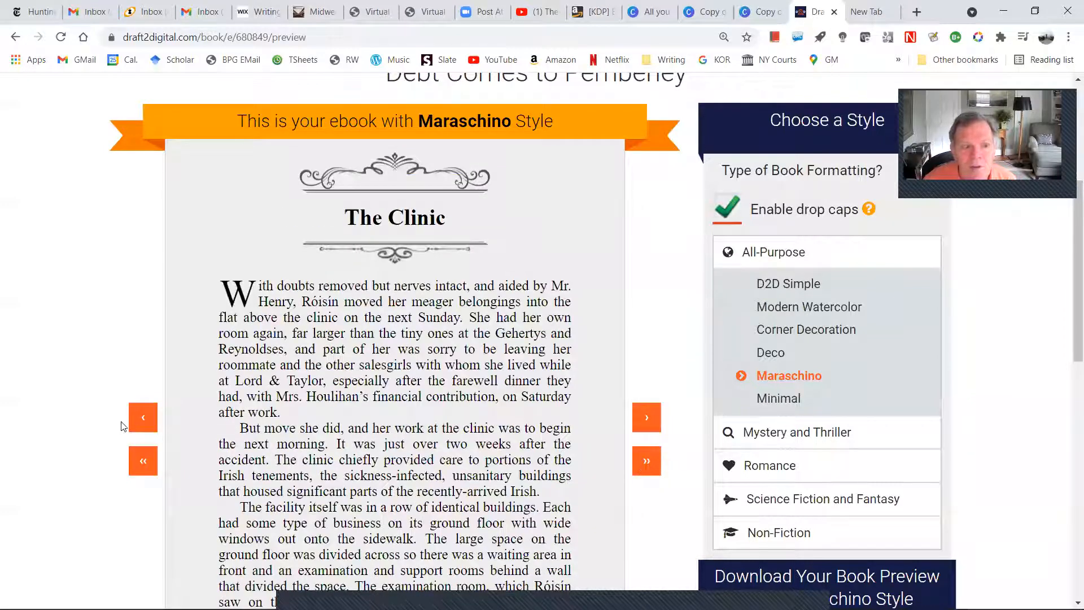
Step: Go back to Mary's Next Complaint to examine its opening drop cap, and return to the An Accident chapter
left_click(152, 463)
left_click(151, 463)
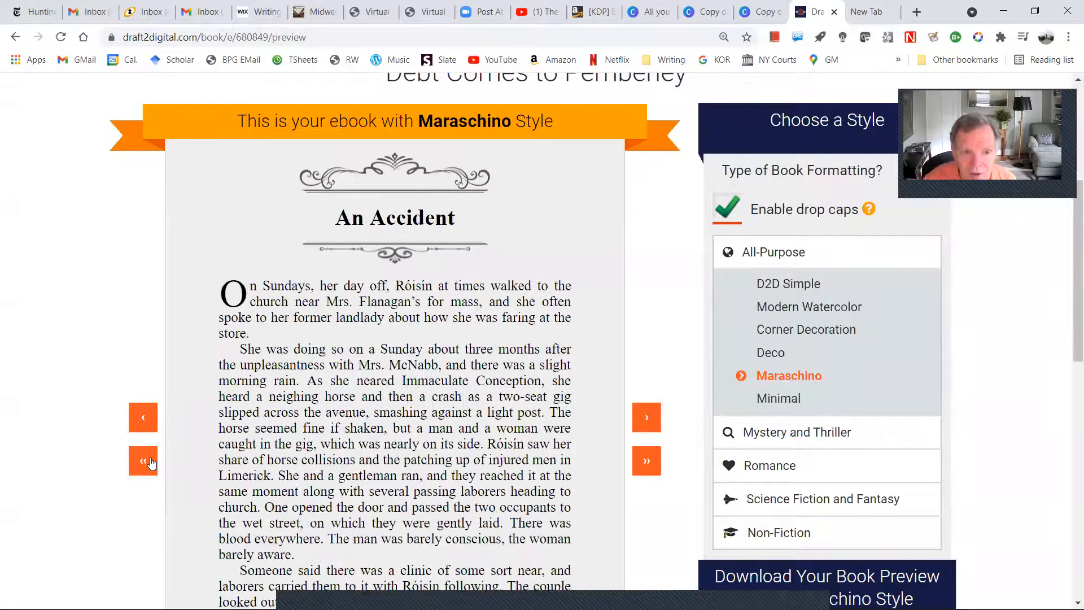
left_click(151, 463)
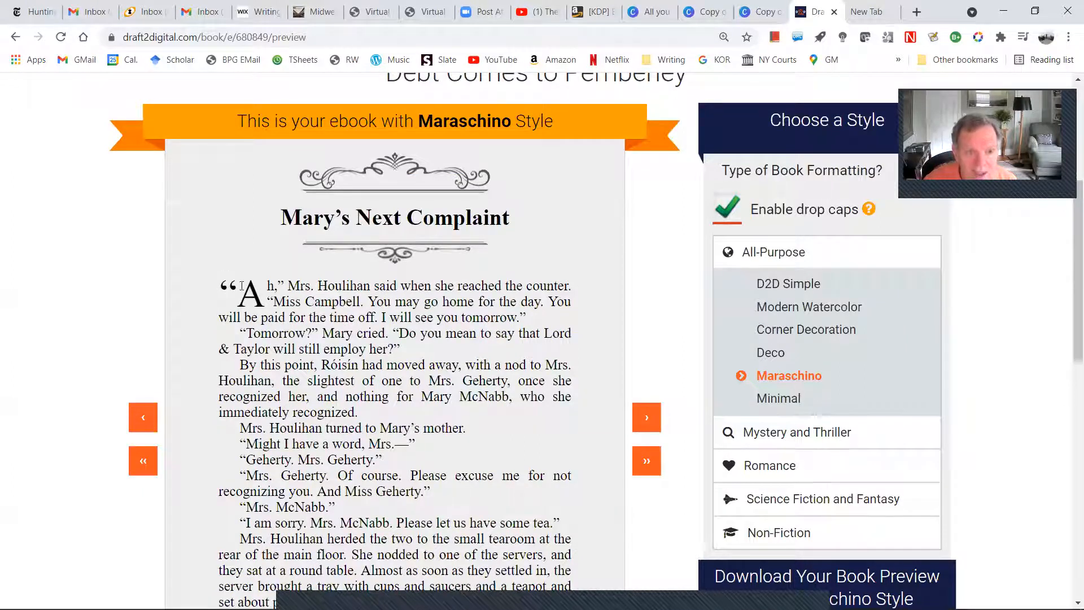
left_click(645, 464)
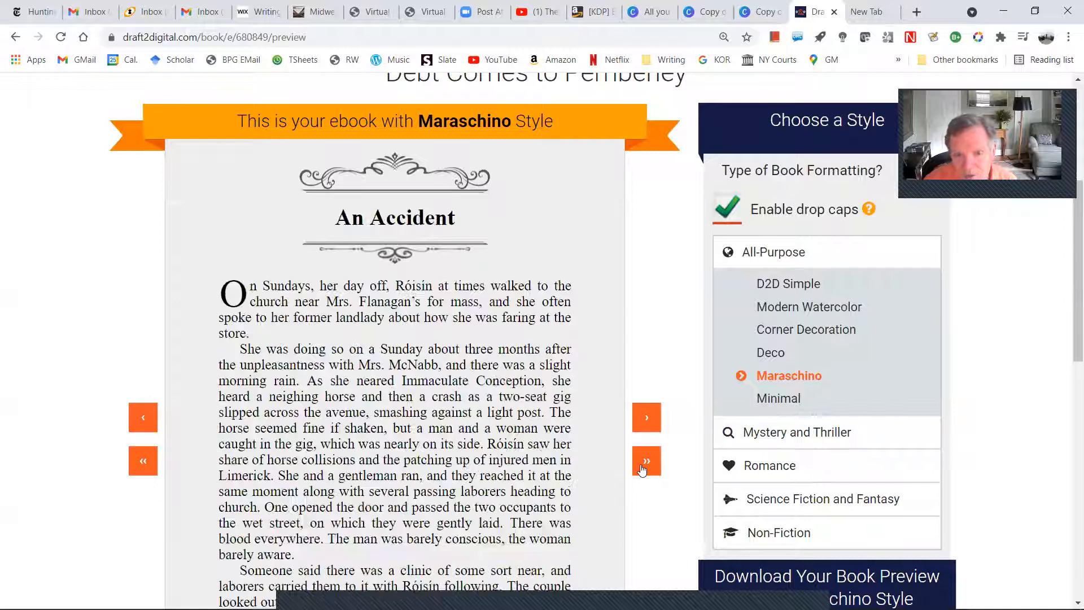
Step: Try the Classy Mystery and A Clue mystery styles and the Subtle Hearts and Sweet Bow romance styles on the preview
left_click(755, 433)
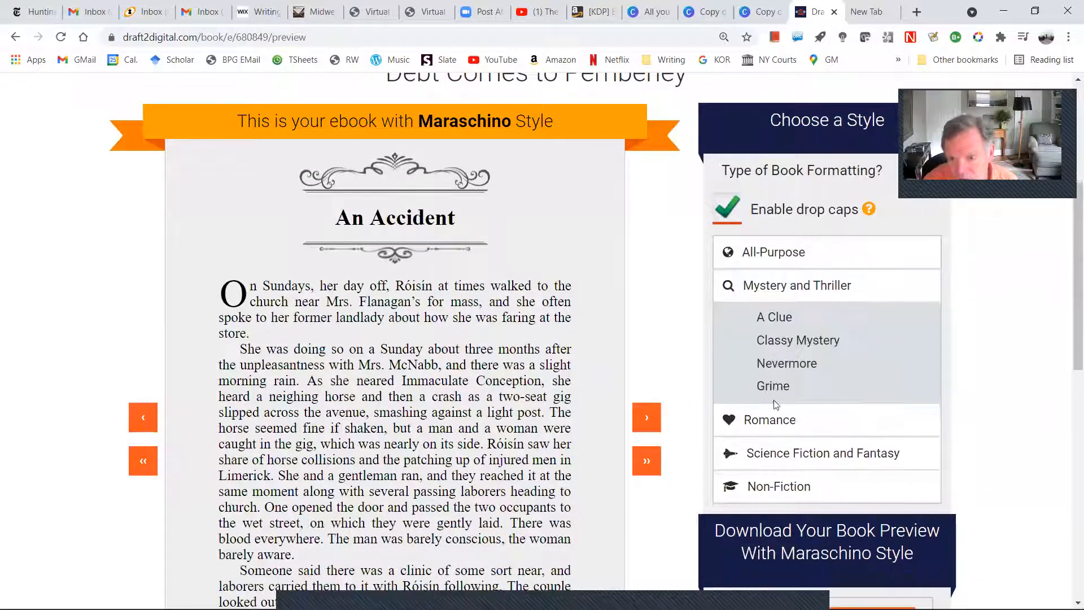
left_click(778, 366)
left_click(771, 343)
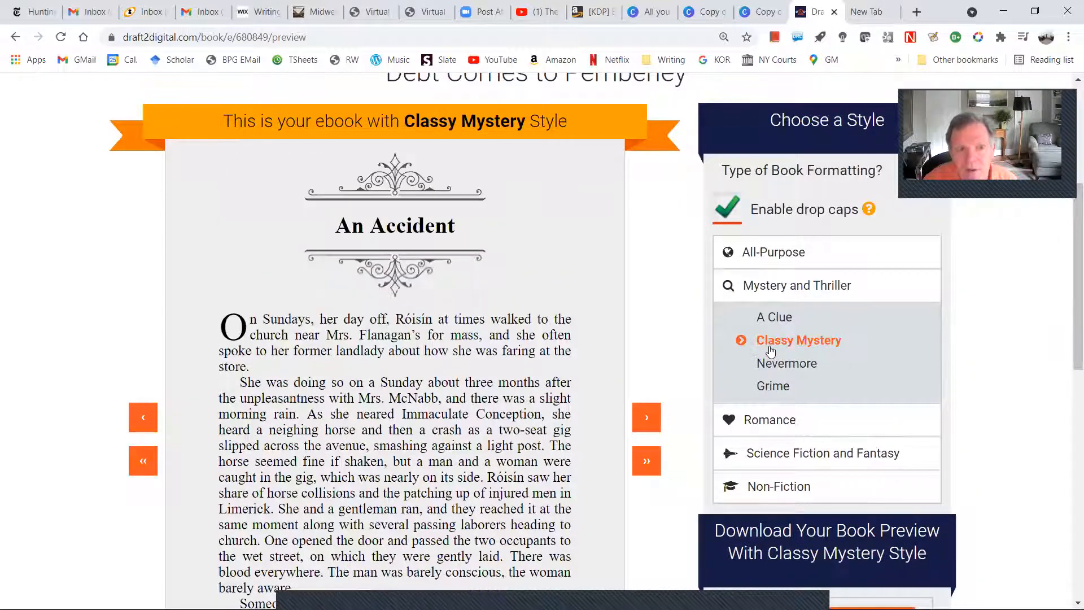
left_click(758, 319)
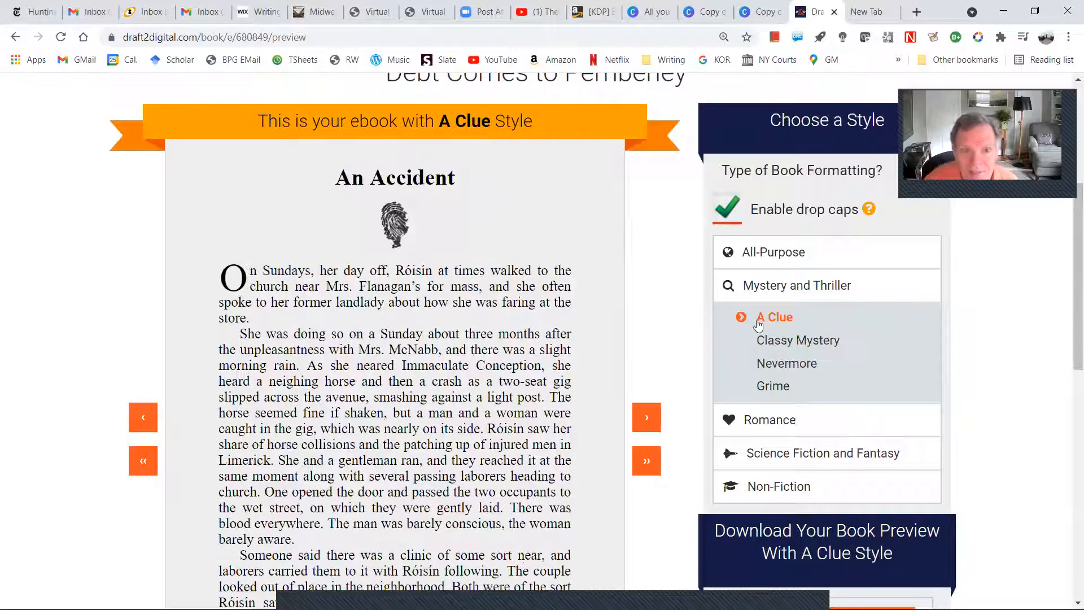
left_click(757, 419)
left_click(768, 360)
left_click(769, 375)
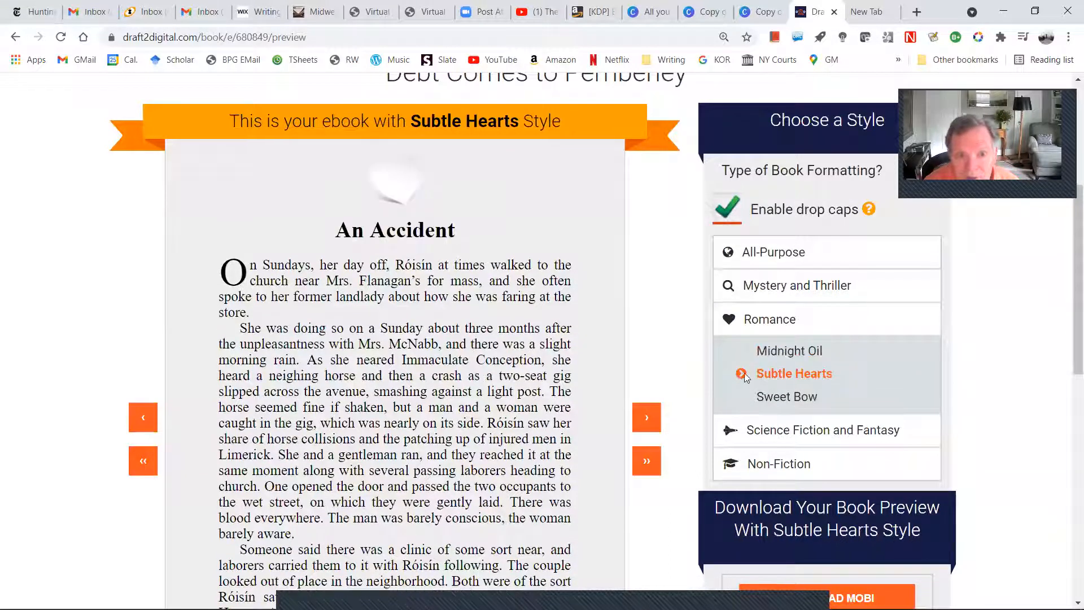
left_click(808, 406)
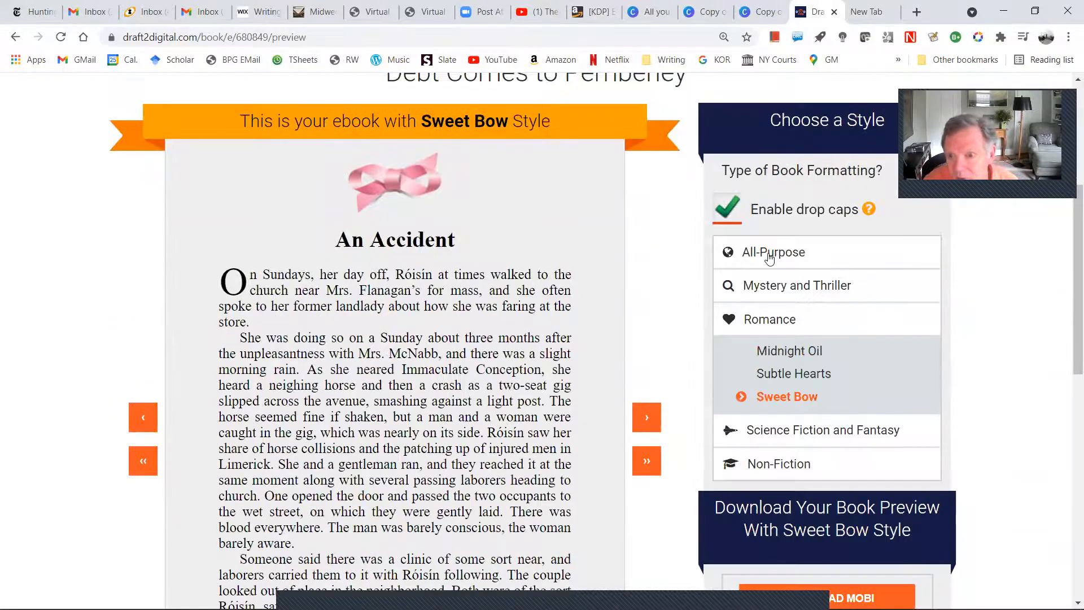
Step: Apply the all-purpose Maraschino style and keep drop caps enabled after comparing the chapter opening without them
left_click(770, 254)
left_click(766, 355)
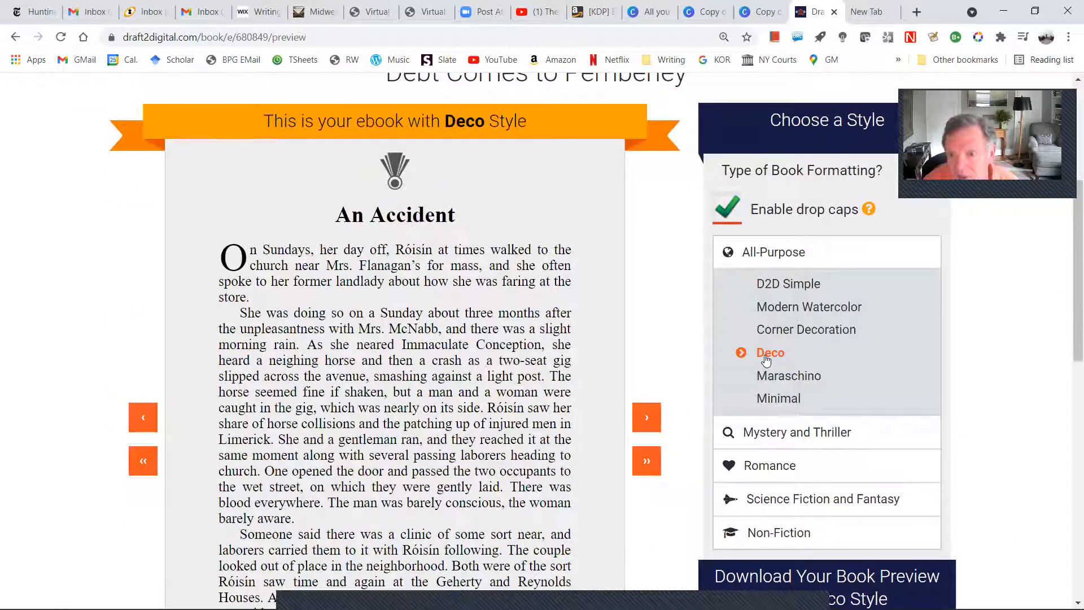
left_click(771, 377)
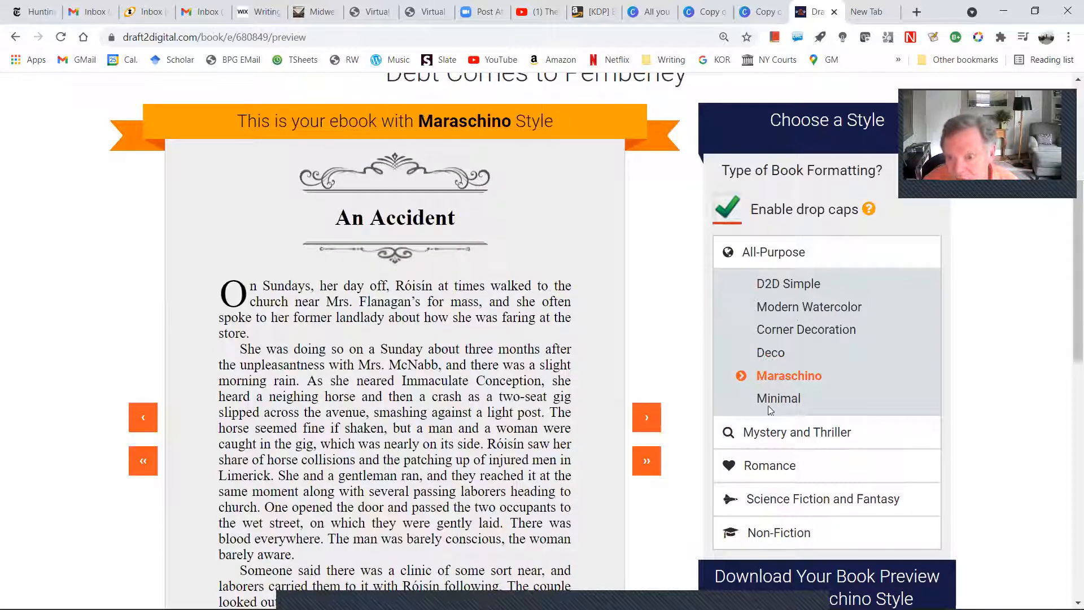
left_click(728, 219)
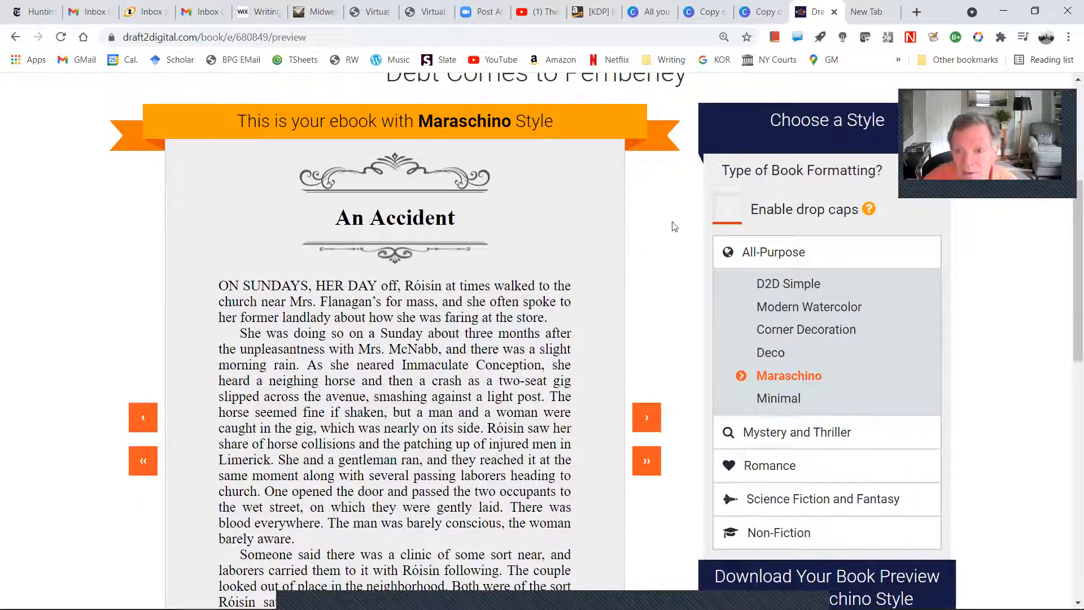
left_click(738, 210)
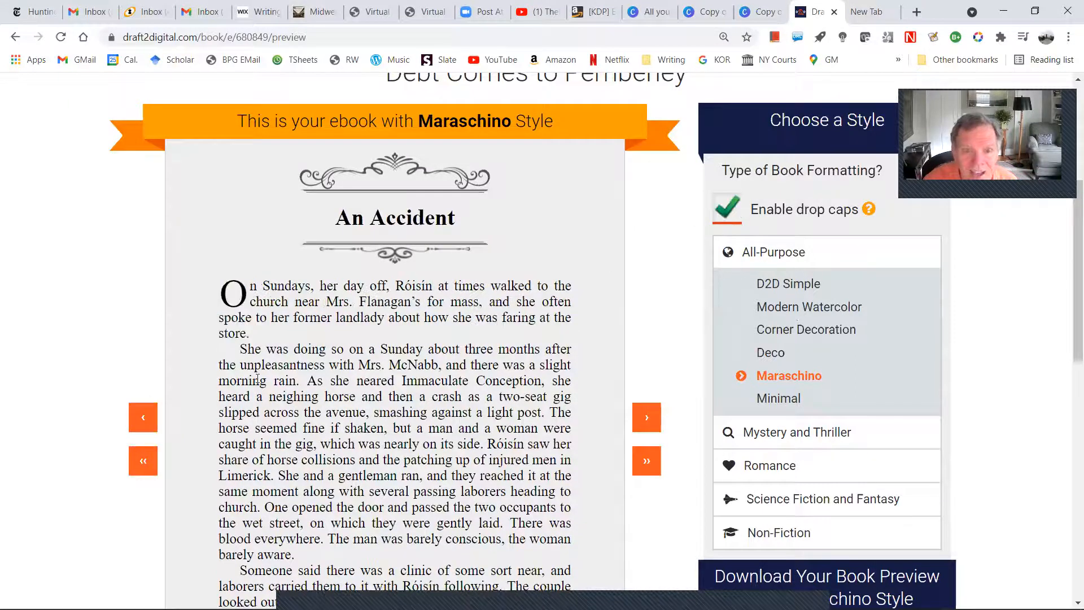
Step: Download the Maraschino-styled book preview as an EPUB and look over the manuscript approval option
scroll(258, 379, "down", 8)
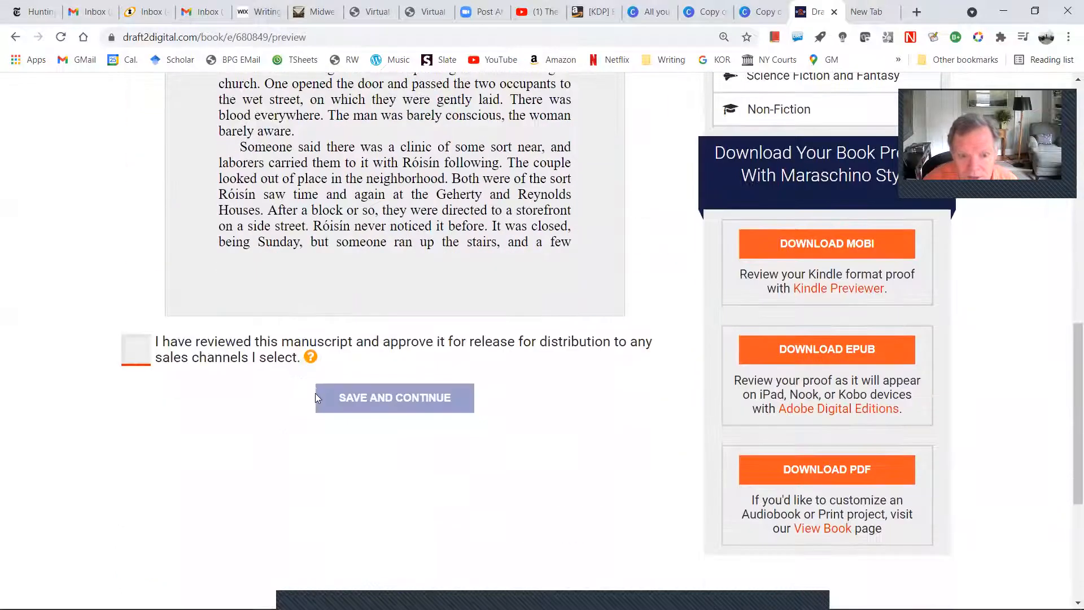
scroll(315, 398, "up", 1)
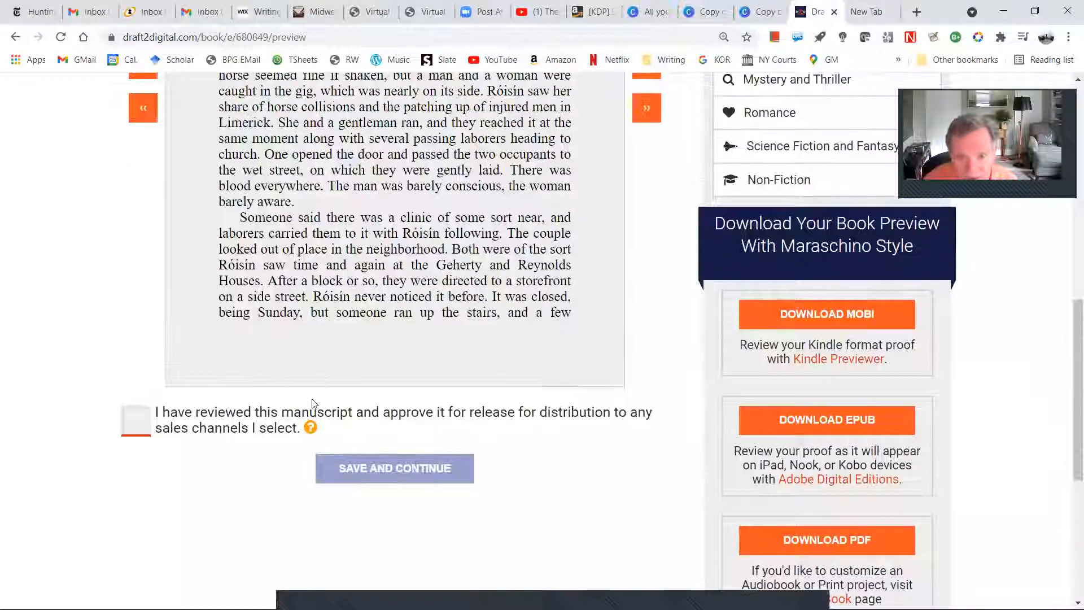
left_click(833, 431)
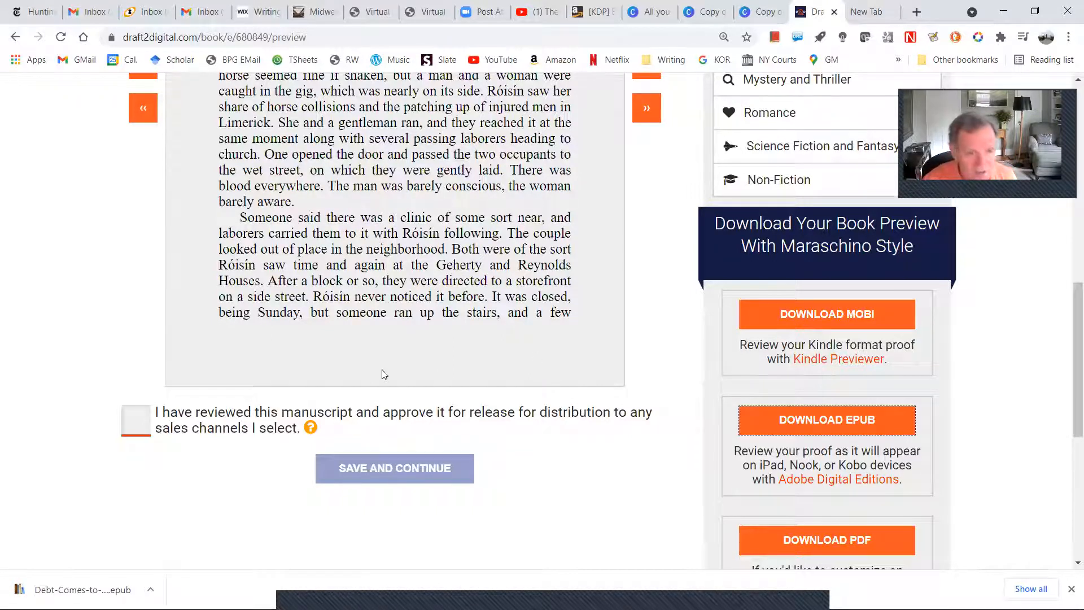
scroll(383, 374, "down", 4)
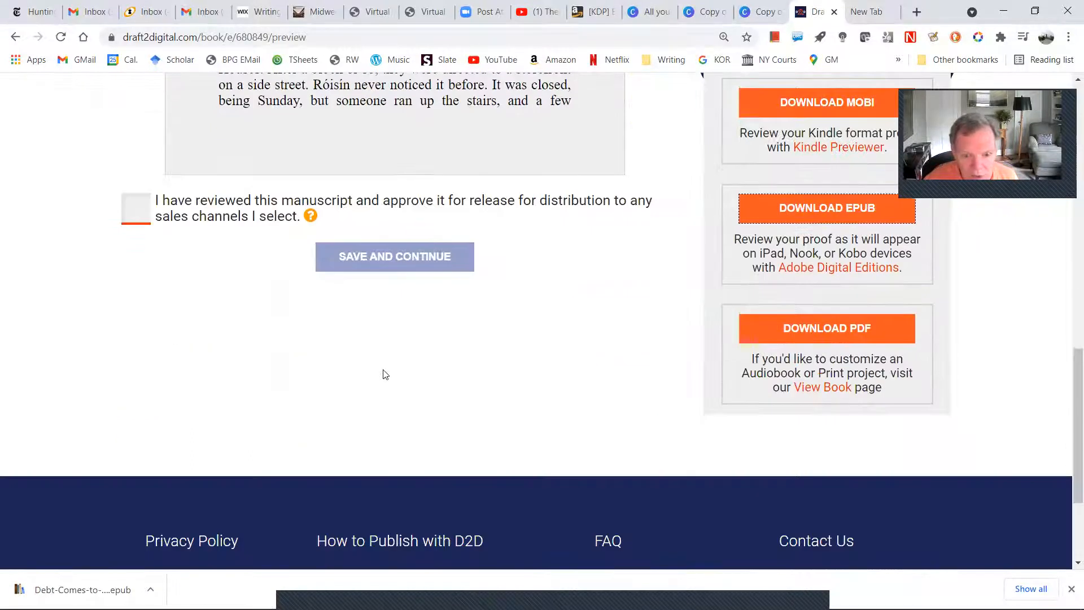
scroll(384, 374, "up", 4)
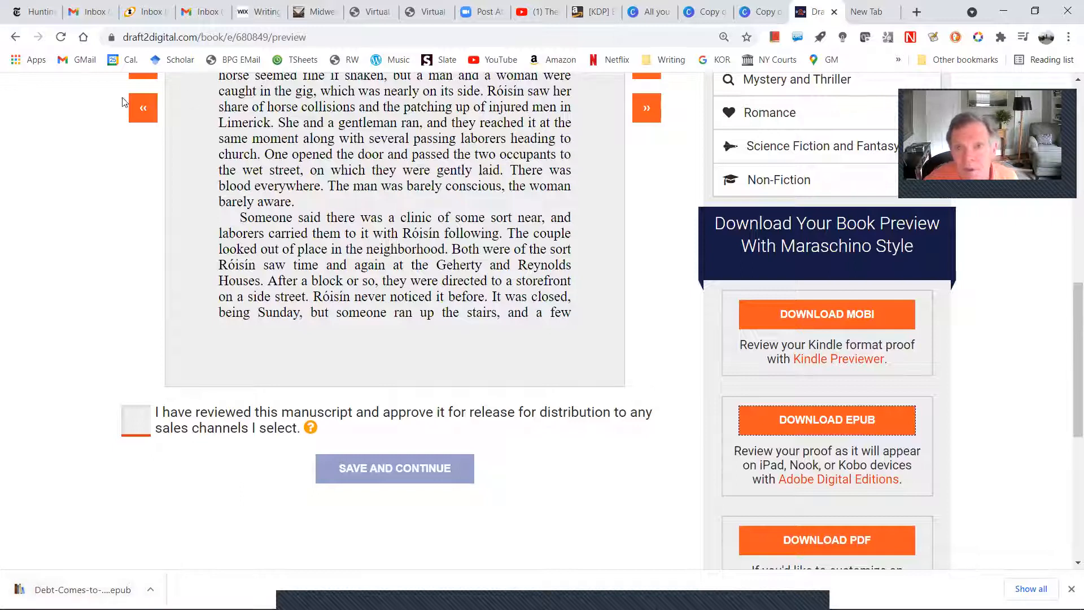
Step: Switch to the Amazon KDP content page and upload Debt-Comes-to-Pemberley (1).epub from Downloads as the eBook manuscript
left_click(602, 16)
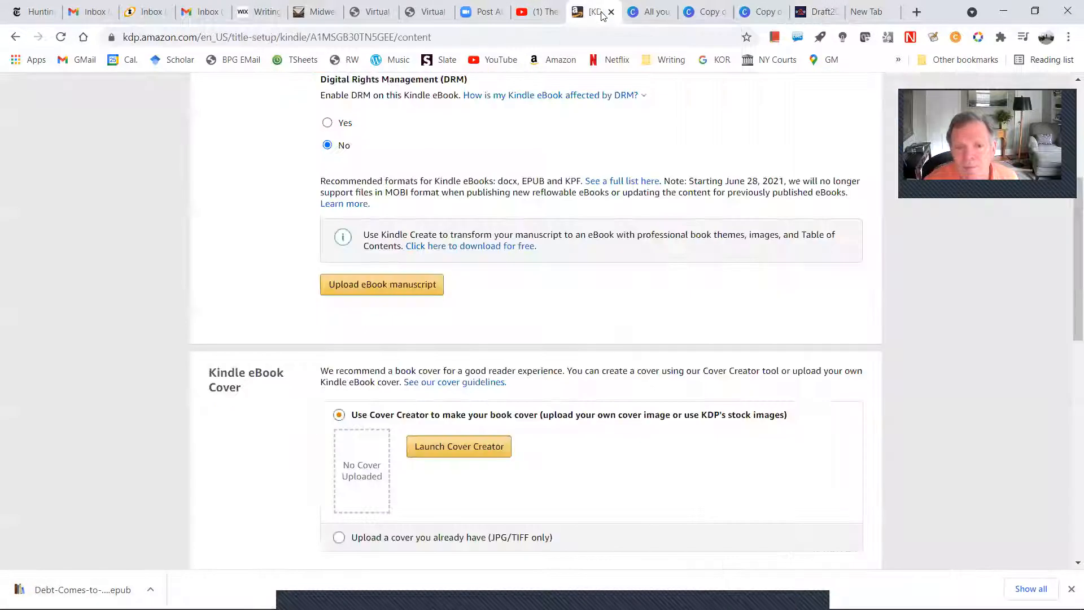
scroll(646, 345, "up", 5)
scroll(648, 356, "down", 5)
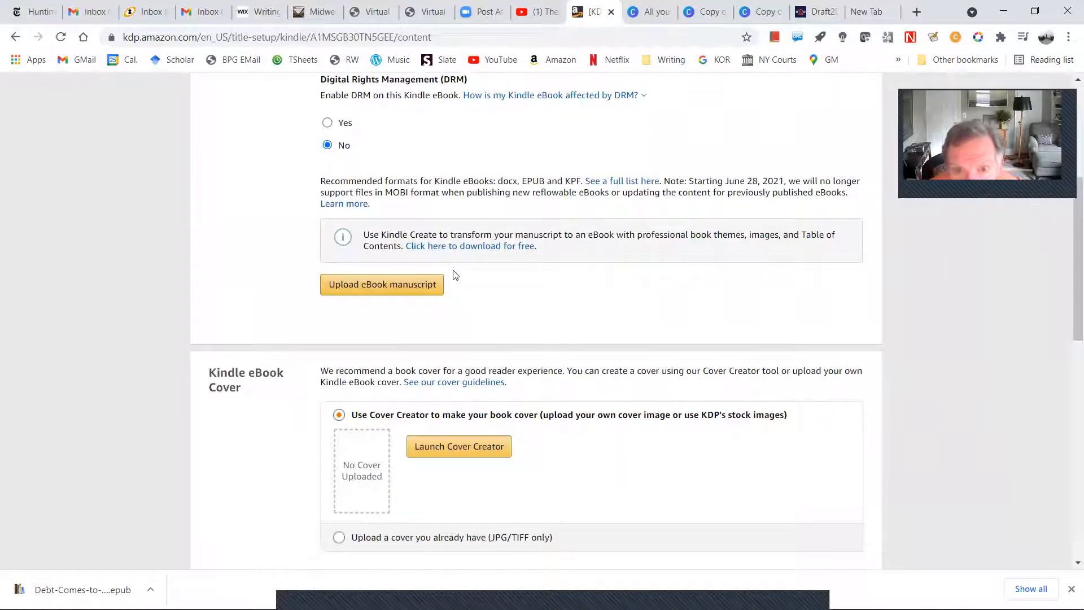
scroll(484, 314, "up", 1)
scroll(482, 310, "down", 1)
scroll(481, 310, "up", 5)
scroll(573, 355, "down", 6)
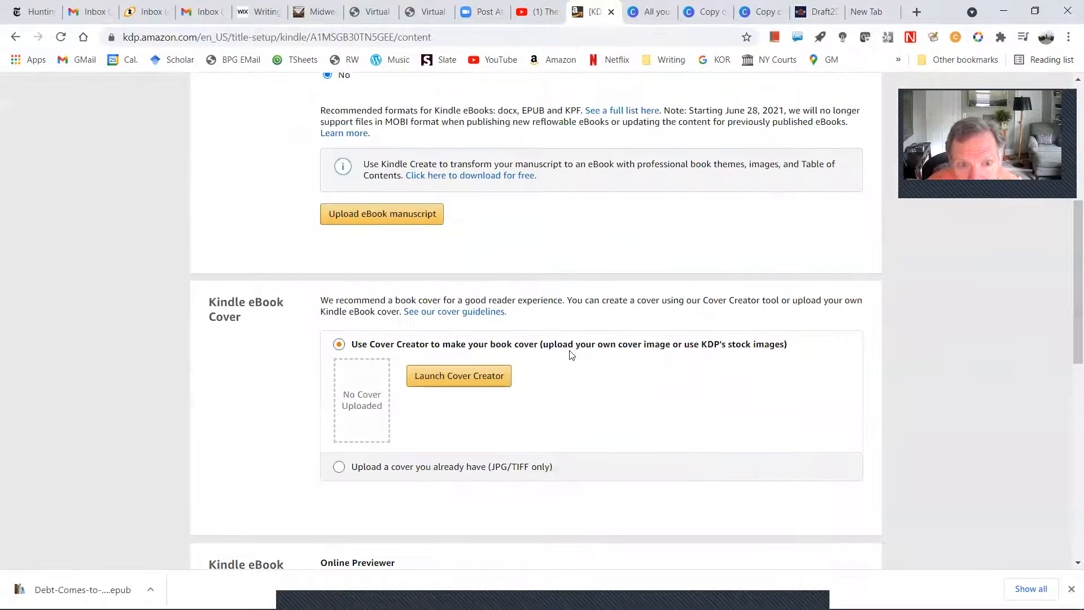
left_click(376, 217)
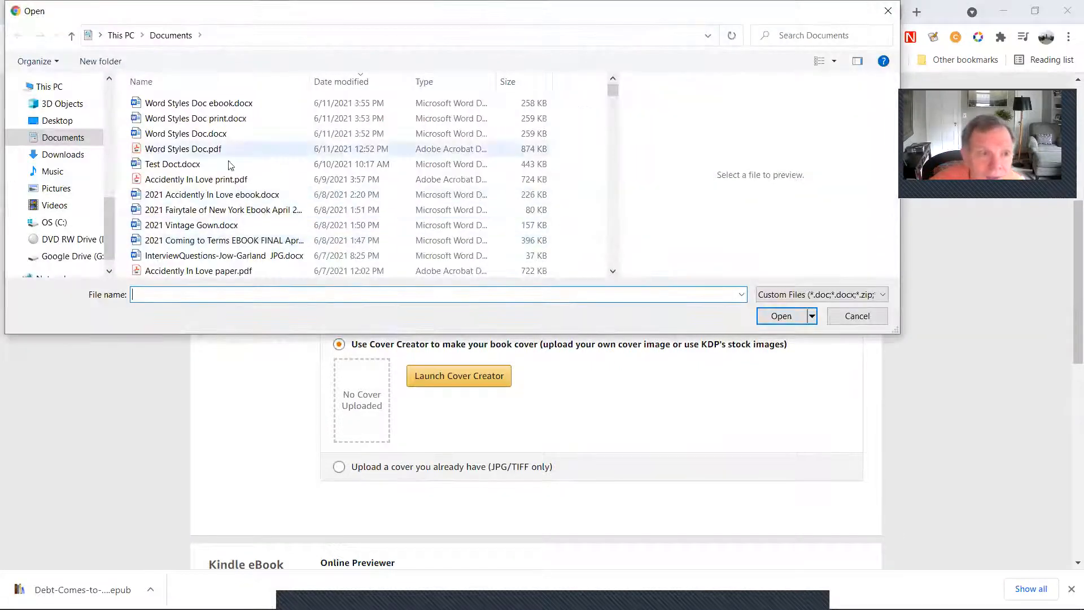
left_click(71, 161)
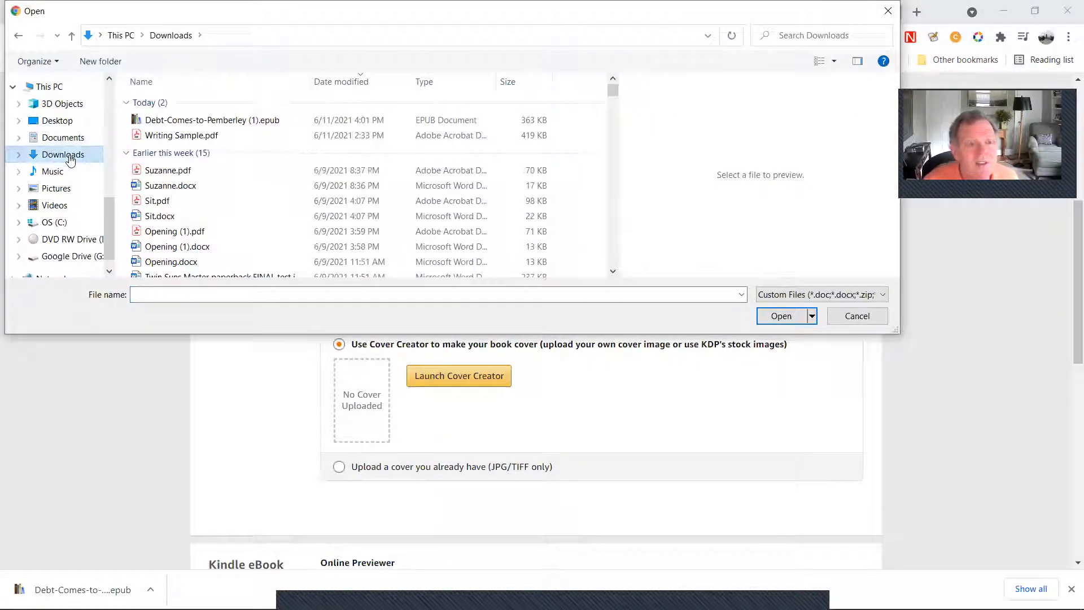
double_click(281, 121)
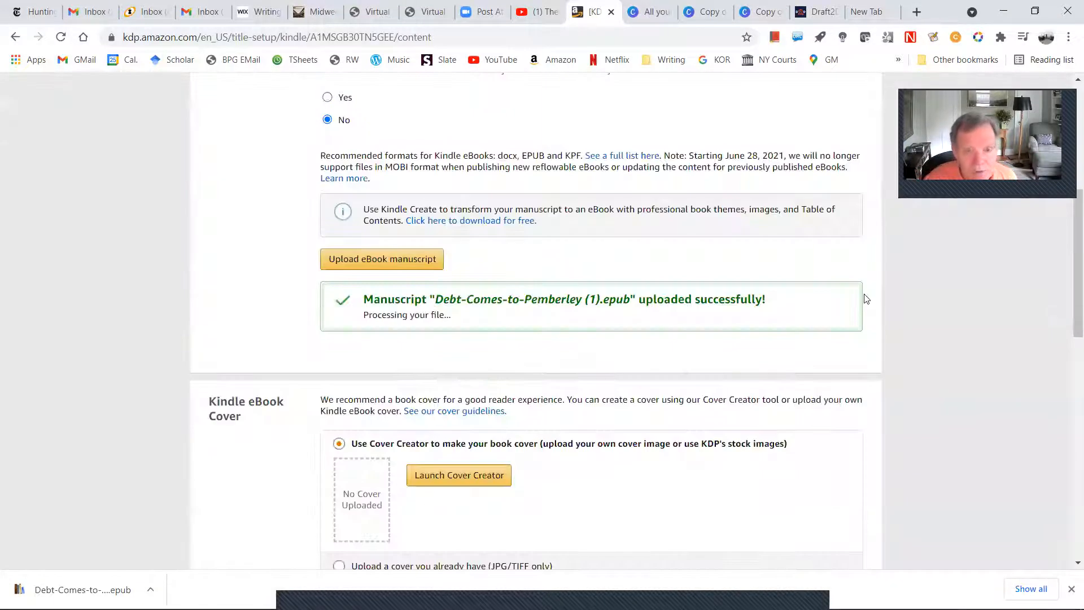
Step: Launch Cover Creator, dismiss its introduction, look over the image-based and non-image cover designs, and go back to the book setup
scroll(440, 368, "down", 1)
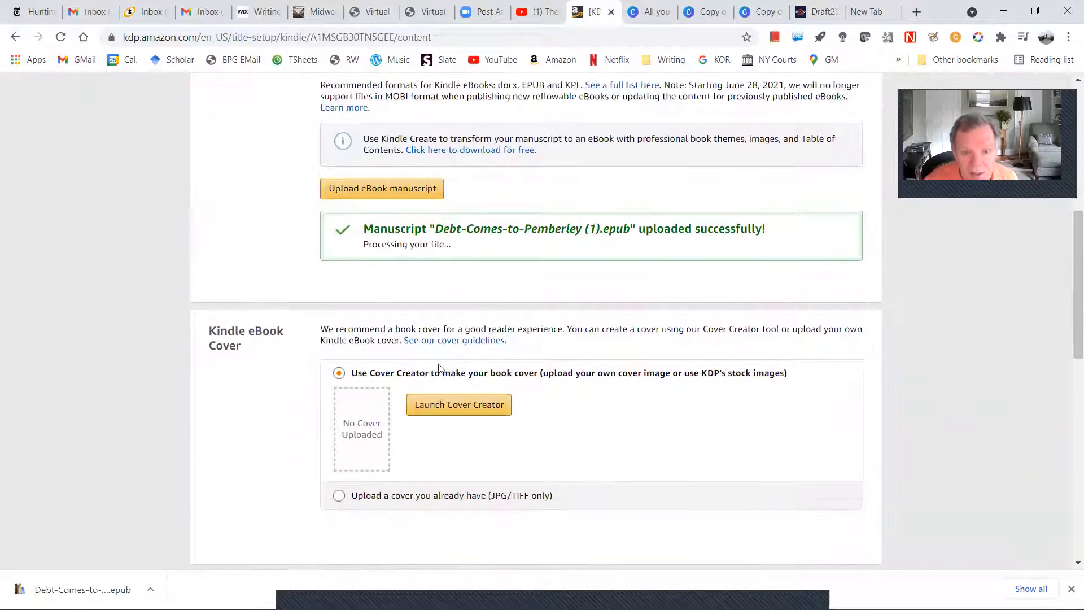
left_click(444, 401)
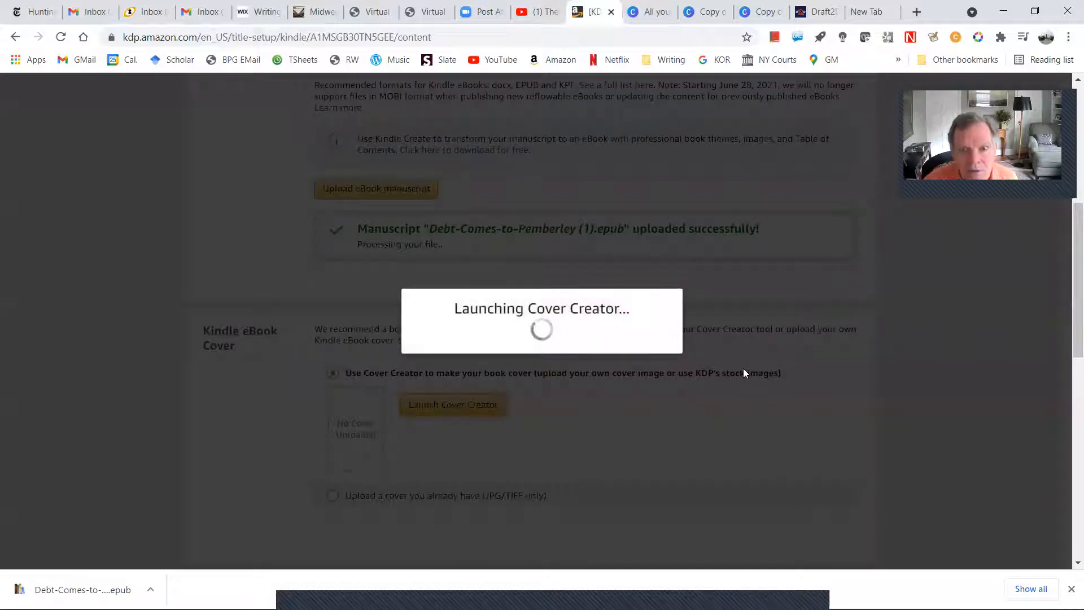
scroll(743, 368, "down", 2)
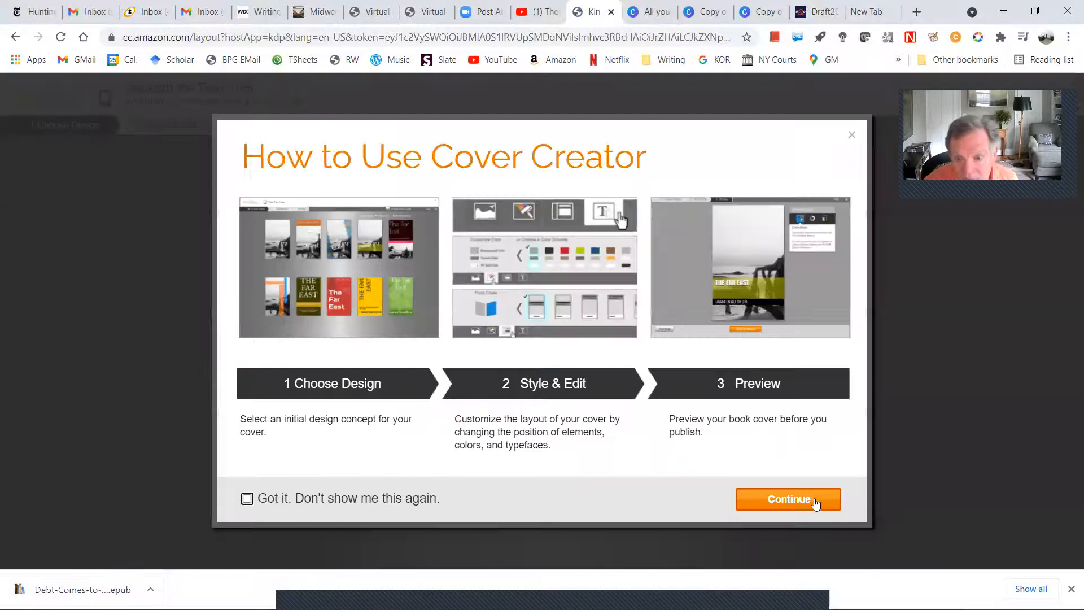
left_click(852, 135)
left_click(853, 149)
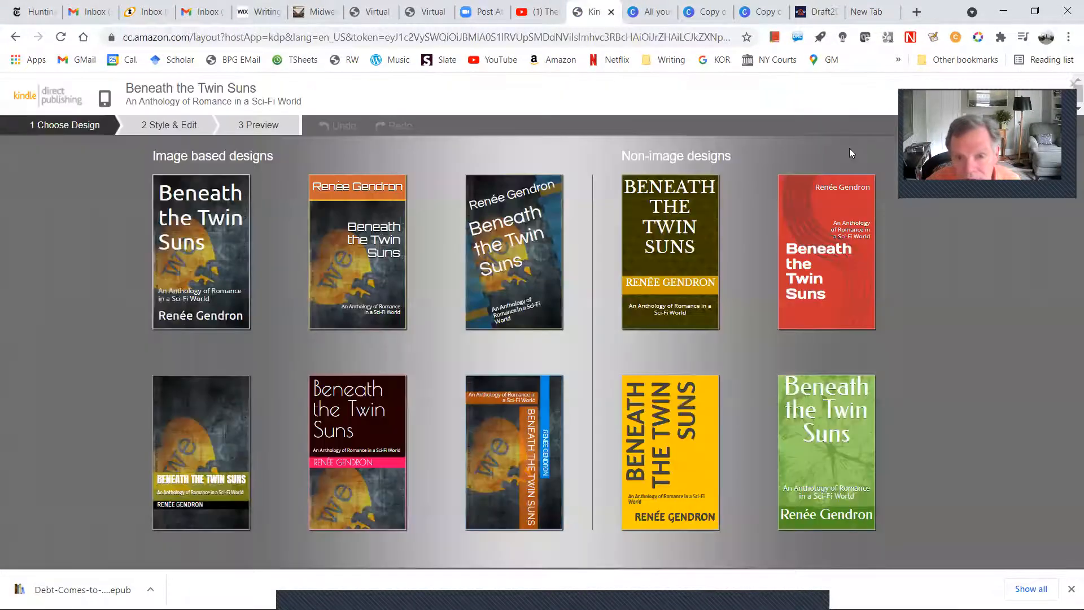
left_click(16, 38)
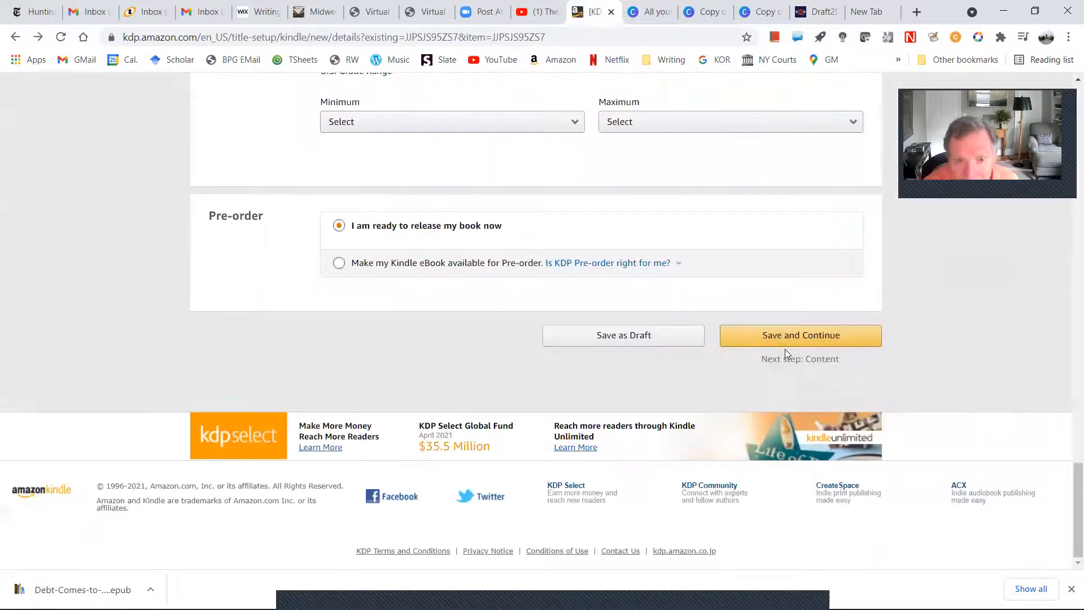
Step: Try to save the Kindle eBook details and continue to the content page, refreshing the page before a second attempt
scroll(613, 266, "up", 13)
scroll(615, 270, "down", 11)
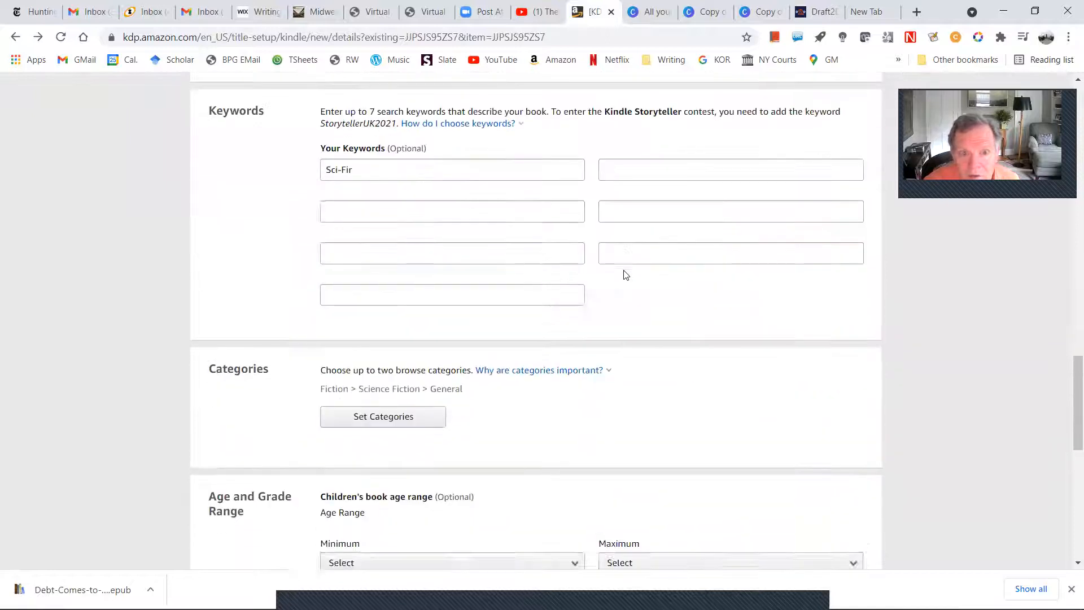
left_click(817, 408)
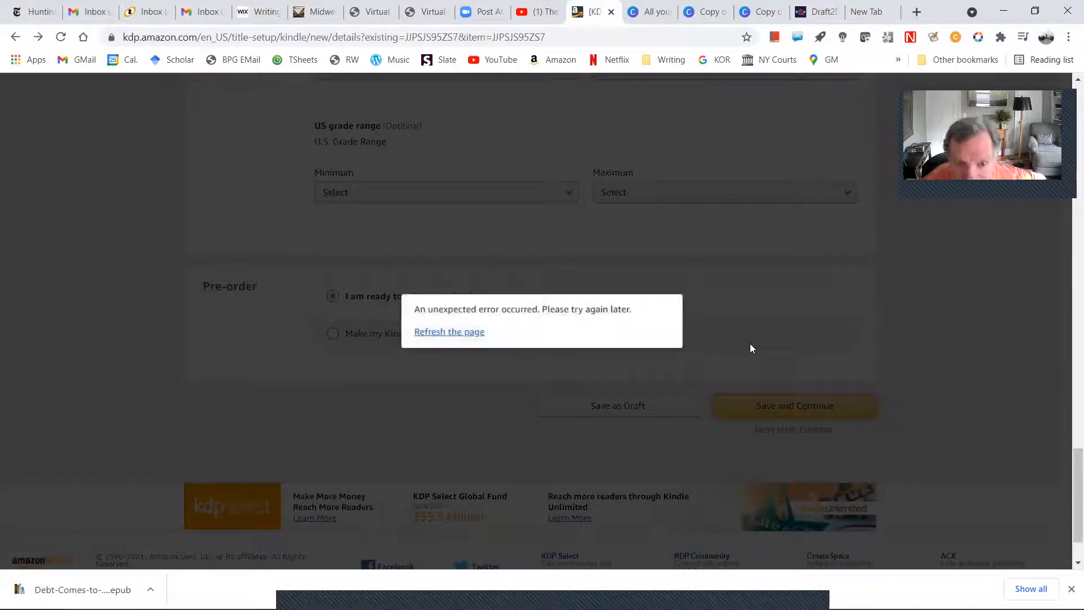
left_click(469, 334)
scroll(792, 347, "down", 5)
scroll(791, 348, "down", 13)
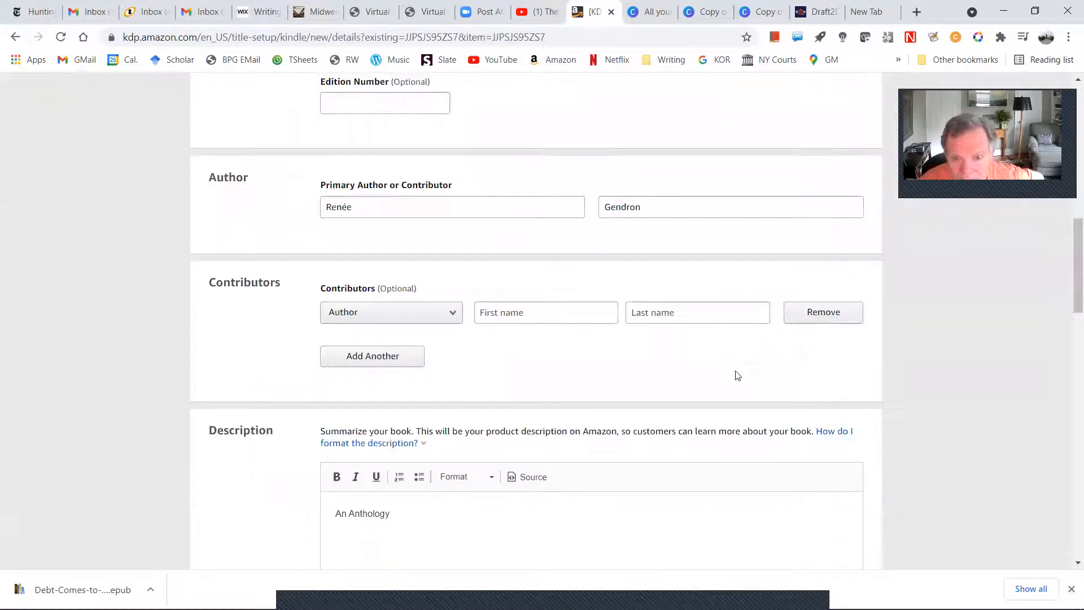
scroll(805, 447, "down", 10)
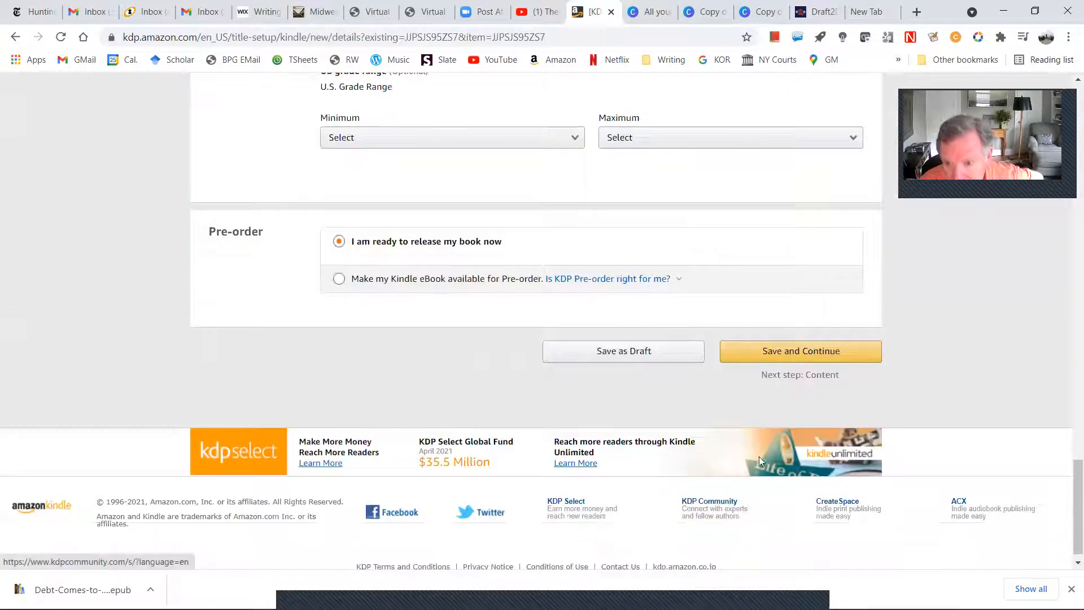
left_click(775, 356)
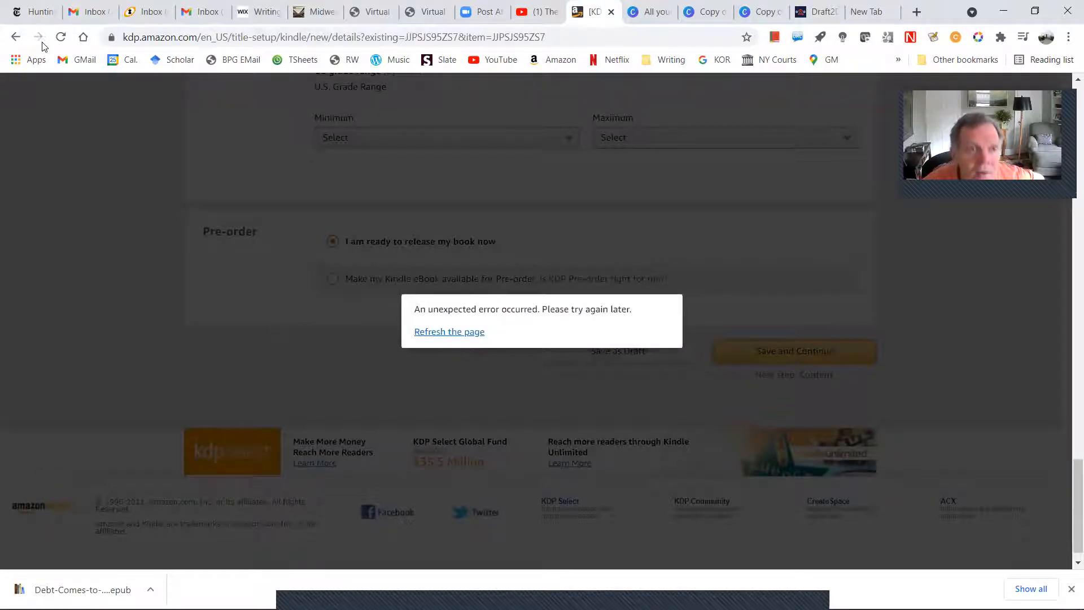
Step: Close the KDP setup page and reopen the Amazon Kindle Direct Publishing bookshelf in a new tab from the Writing bookmarks
left_click(611, 11)
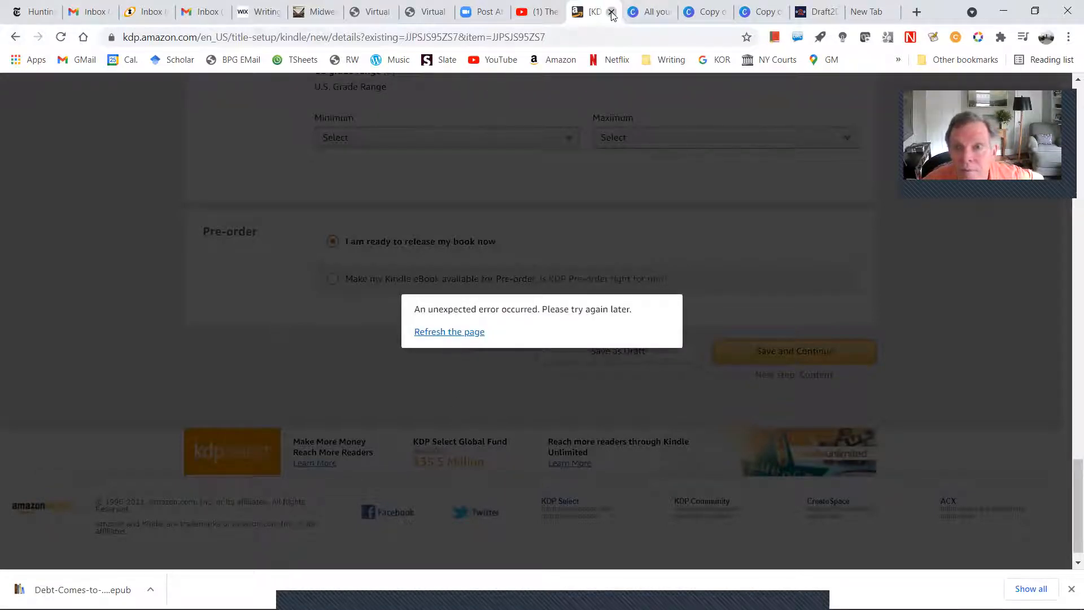
left_click(861, 11)
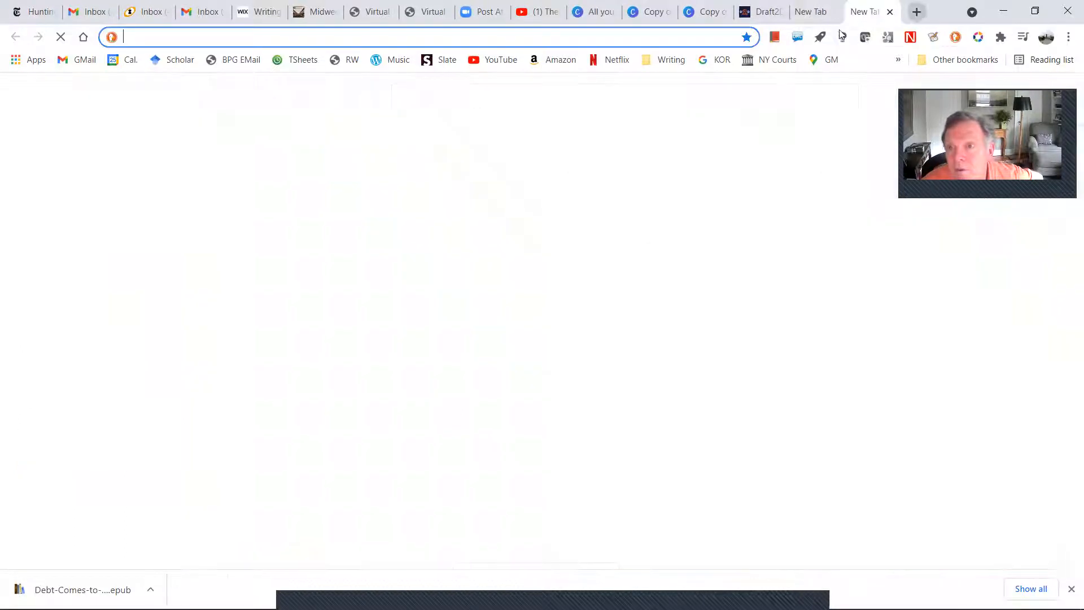
left_click(683, 64)
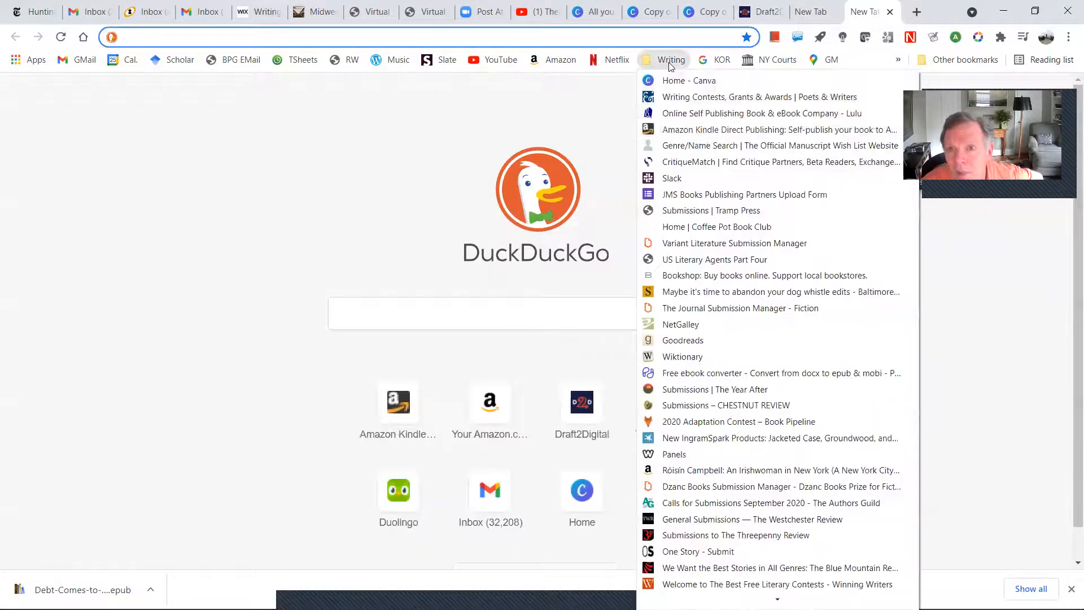
left_click(695, 135)
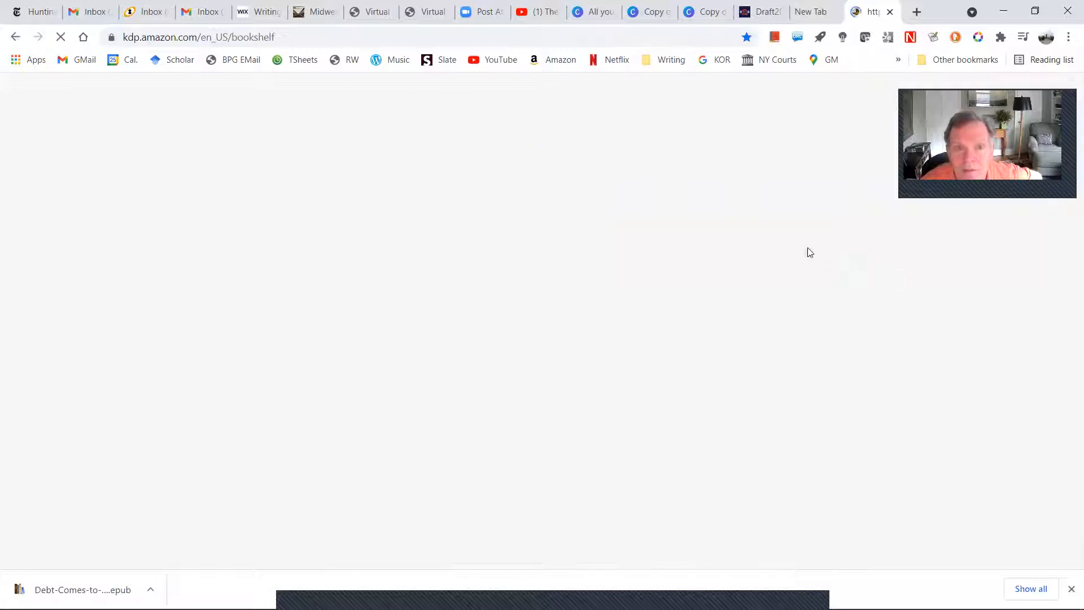
scroll(500, 336, "down", 5)
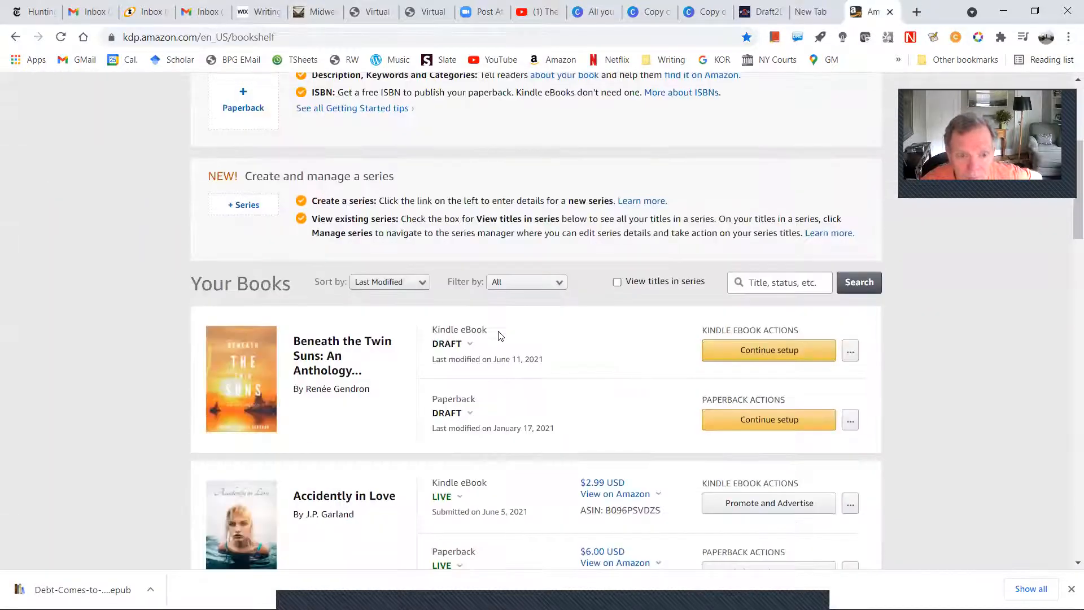
Step: Continue the Kindle eBook setup for Beneath the Twin Suns and save its details to proceed to the content page
left_click(763, 361)
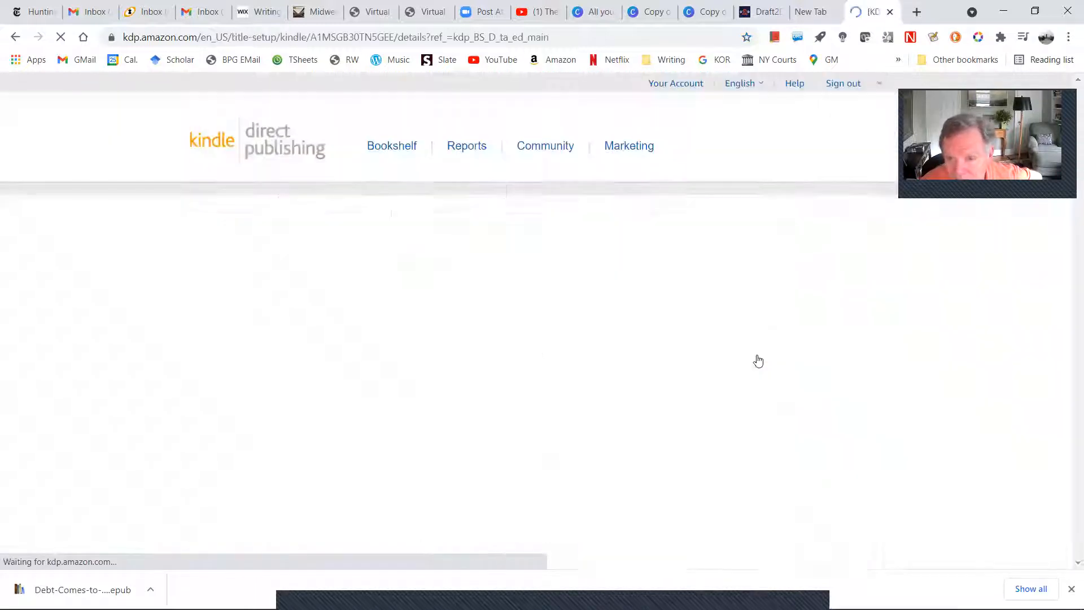
scroll(650, 349, "down", 10)
scroll(647, 352, "down", 15)
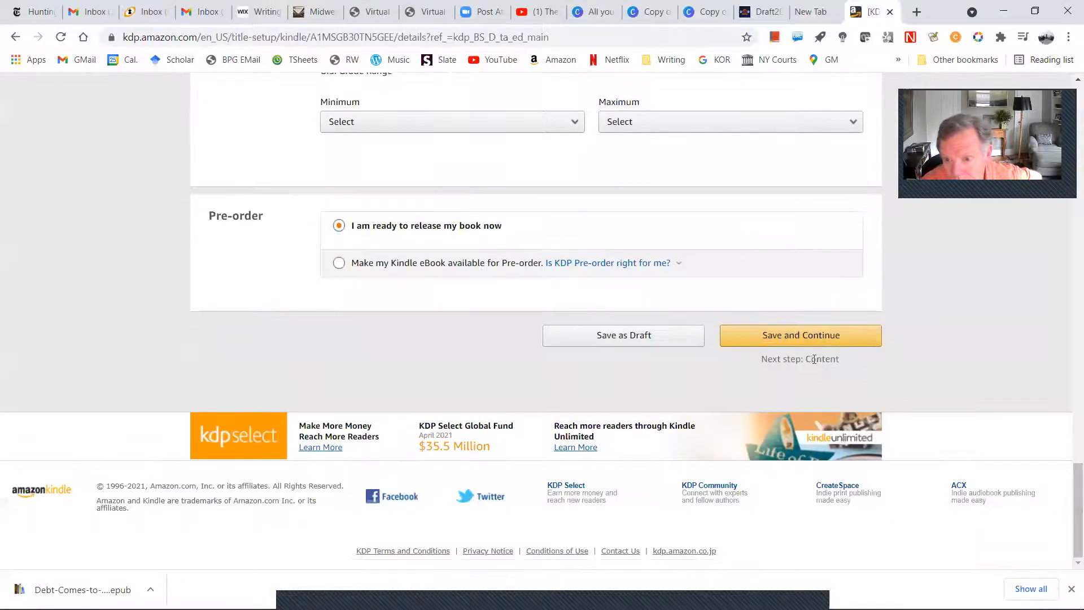
left_click(798, 332)
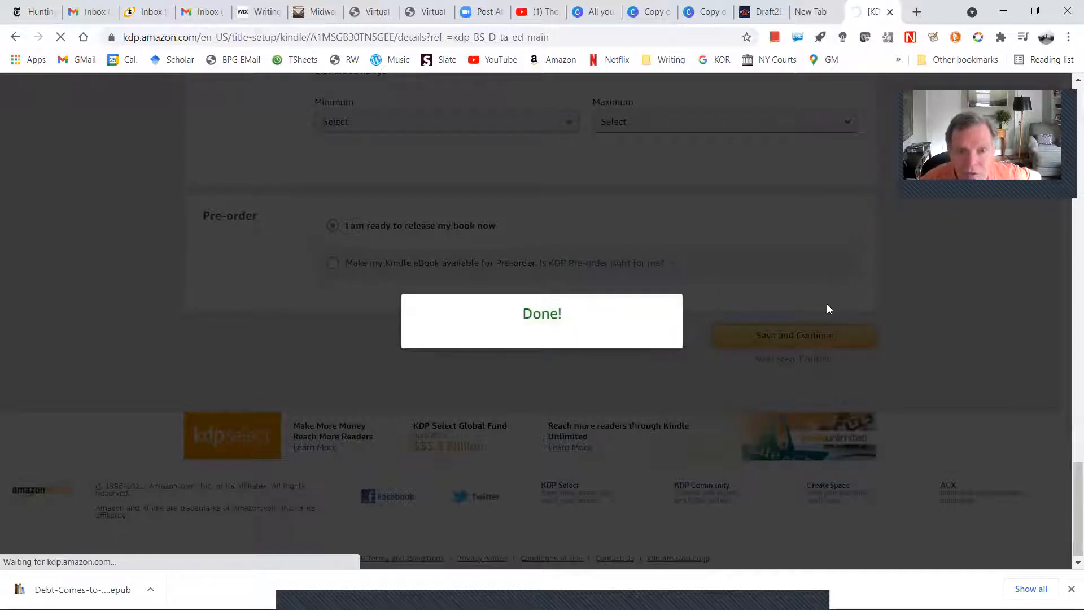
Step: Upload Debt-Comes-to-Pemberley (1).epub again as the manuscript for the reopened Kindle eBook draft
scroll(591, 375, "down", 6)
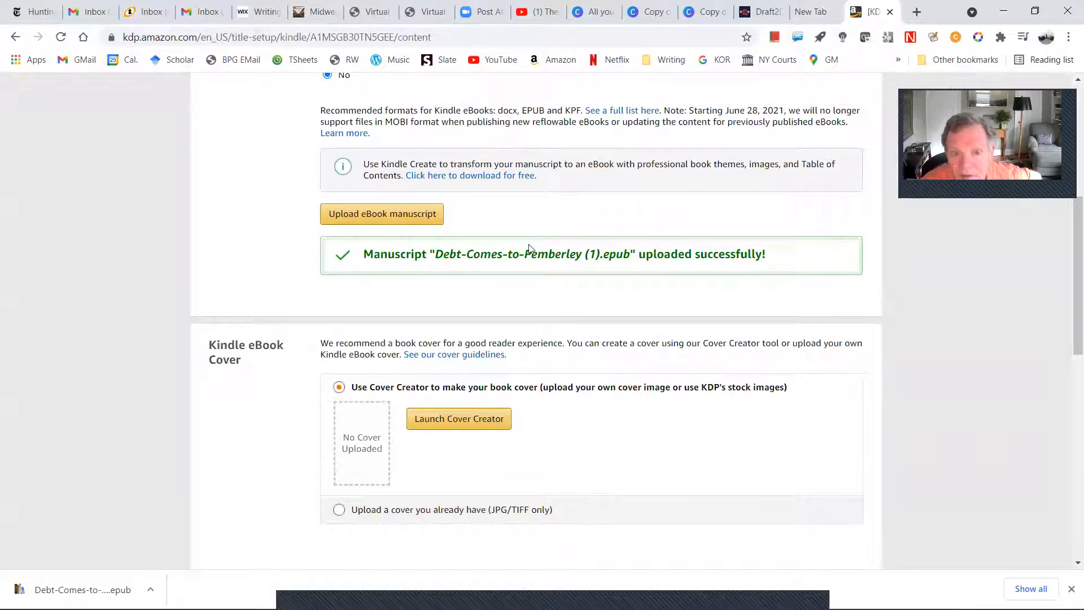
left_click(397, 216)
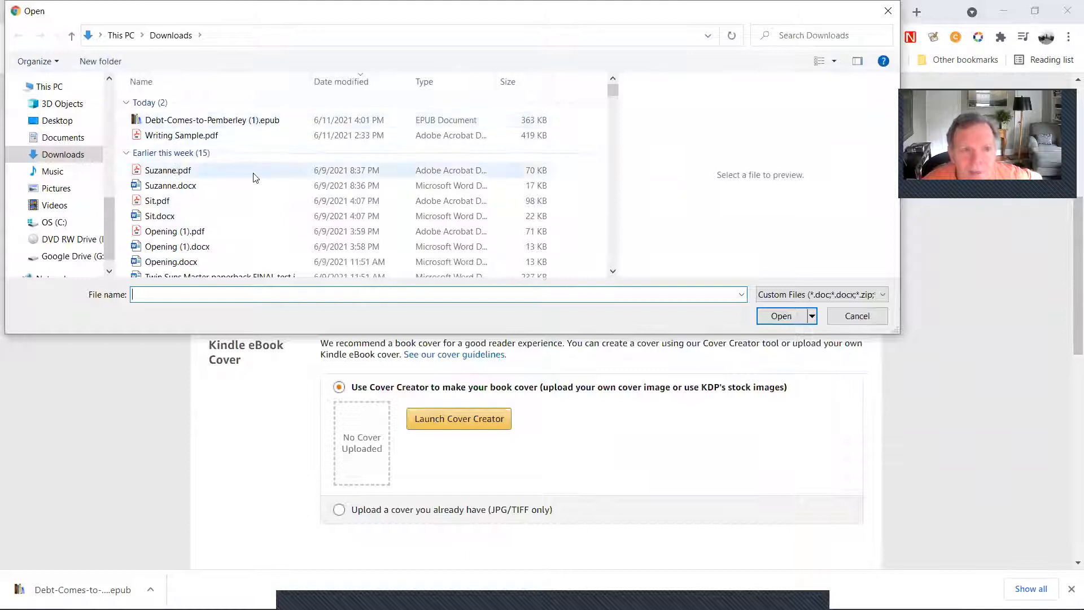
double_click(244, 125)
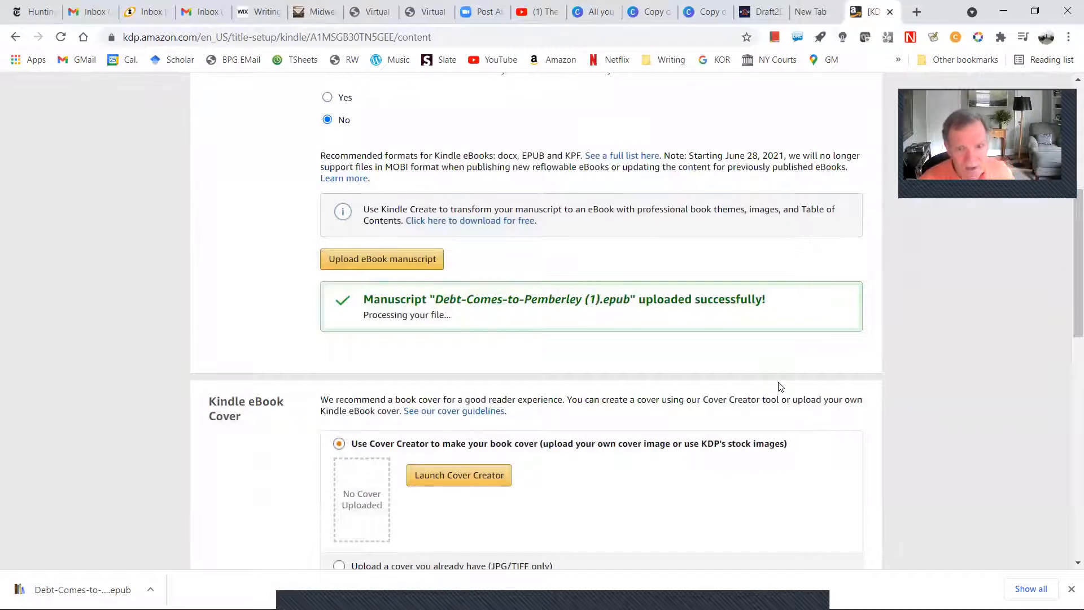
Step: Choose to use an existing cover and upload the Copy of Copy of Copy of Copy of Roisin JPG from Downloads
scroll(780, 386, "down", 3)
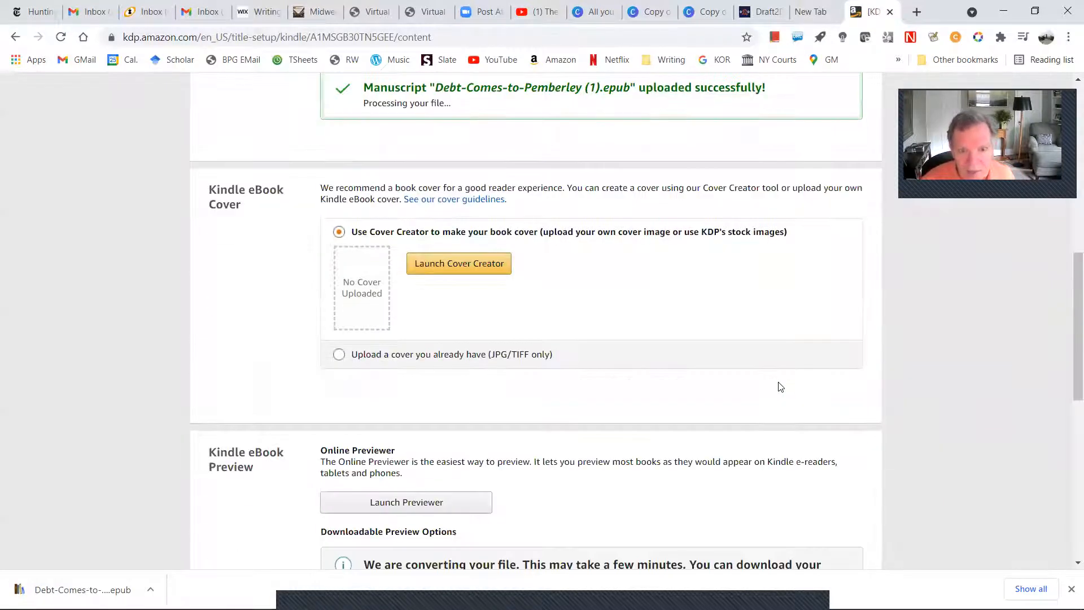
left_click(340, 357)
left_click(465, 297)
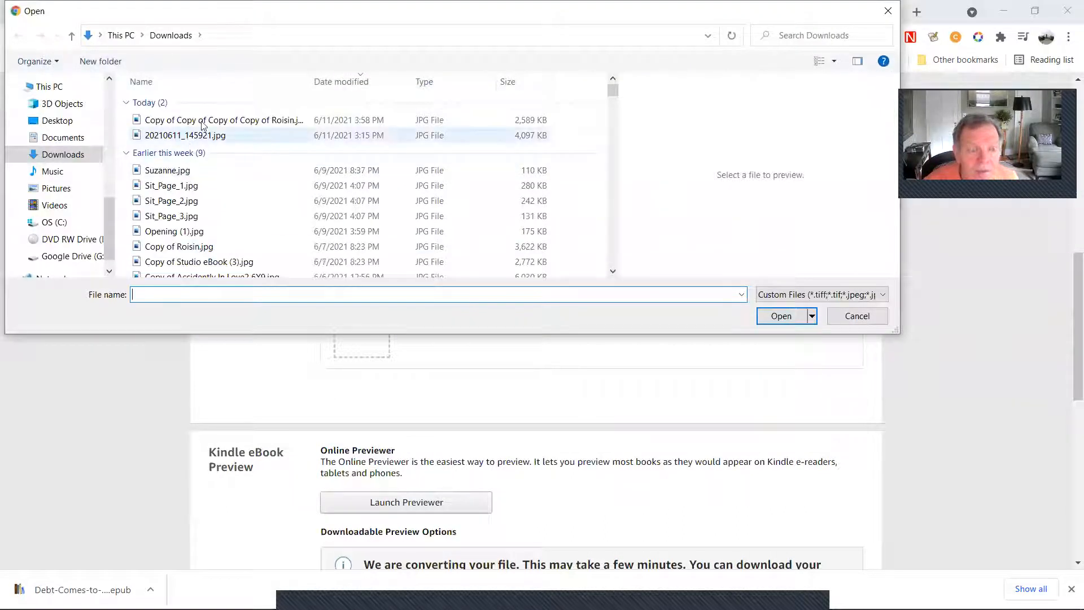
double_click(228, 121)
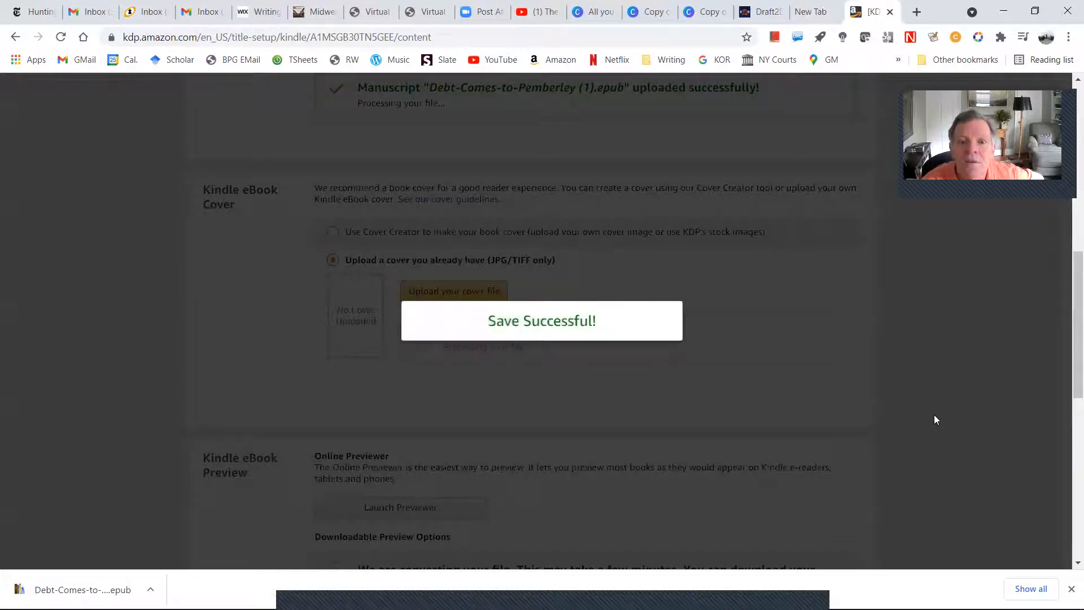
Step: Launch the online Kindle previewer, dismiss the downloads bar, and check the uploaded cover on the content page and in the tablet preview
scroll(932, 420, "down", 3)
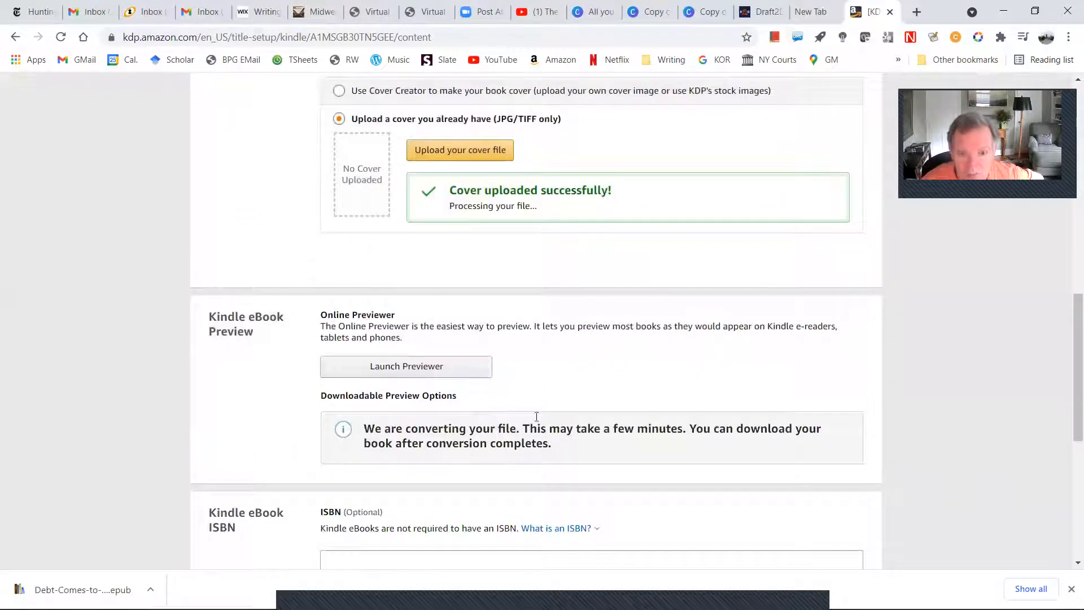
left_click(438, 368)
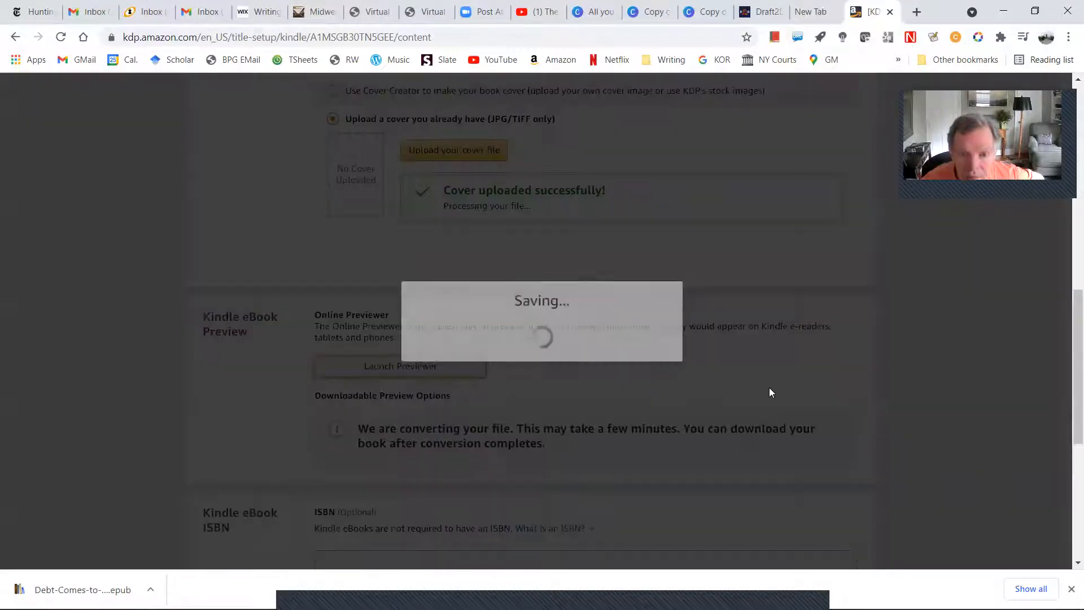
left_click(1071, 589)
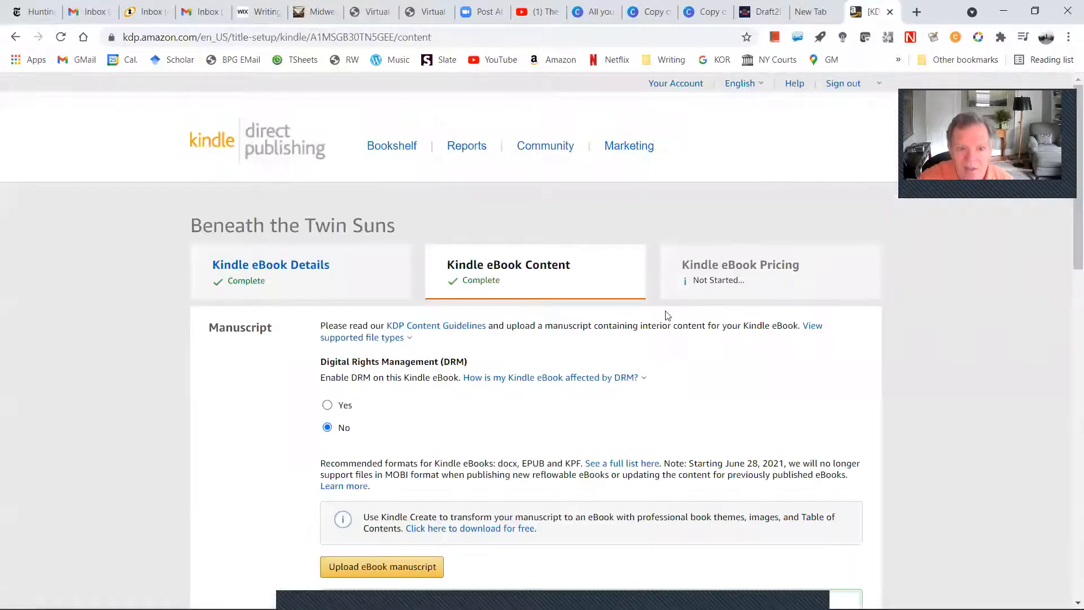
scroll(669, 314, "down", 4)
scroll(669, 317, "down", 5)
scroll(667, 321, "down", 4)
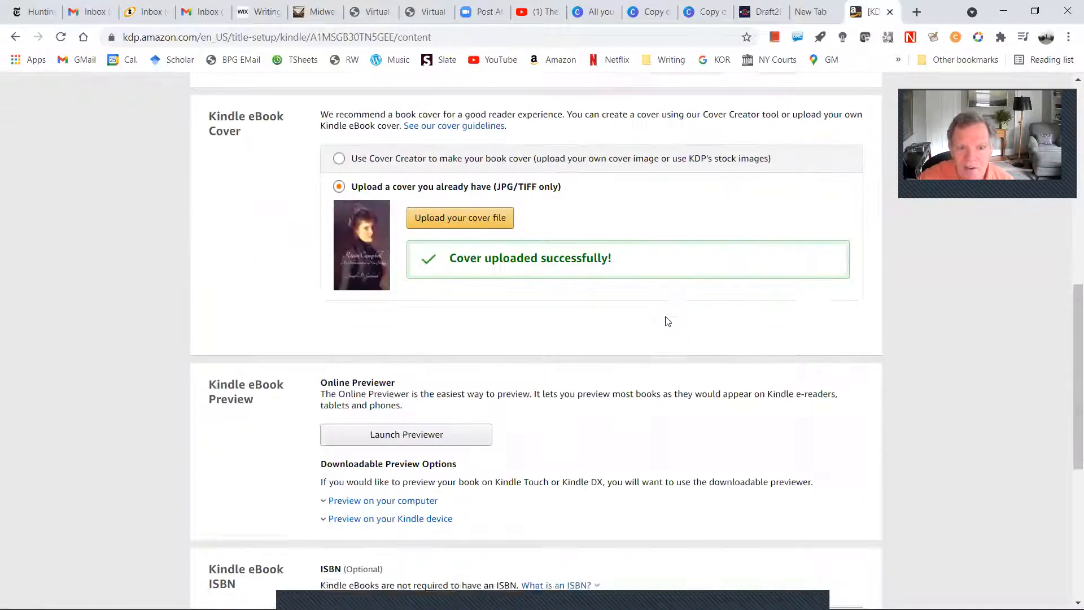
left_click(399, 242)
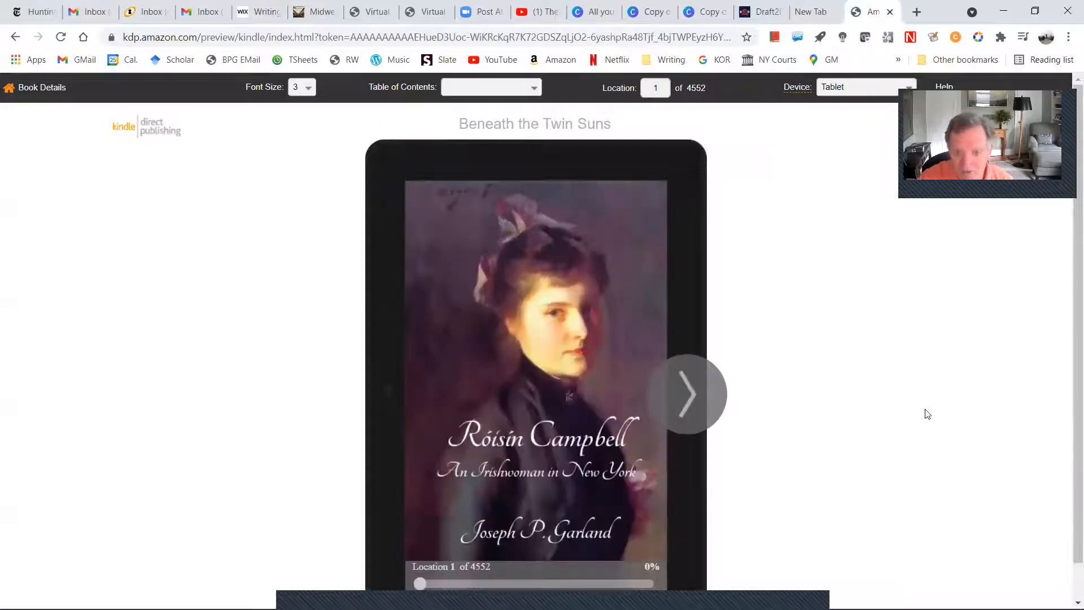
Step: Page through the ebook's front matter in the tablet preview, from the cover past the title and copyright pages to the Contents page
scroll(926, 412, "down", 1)
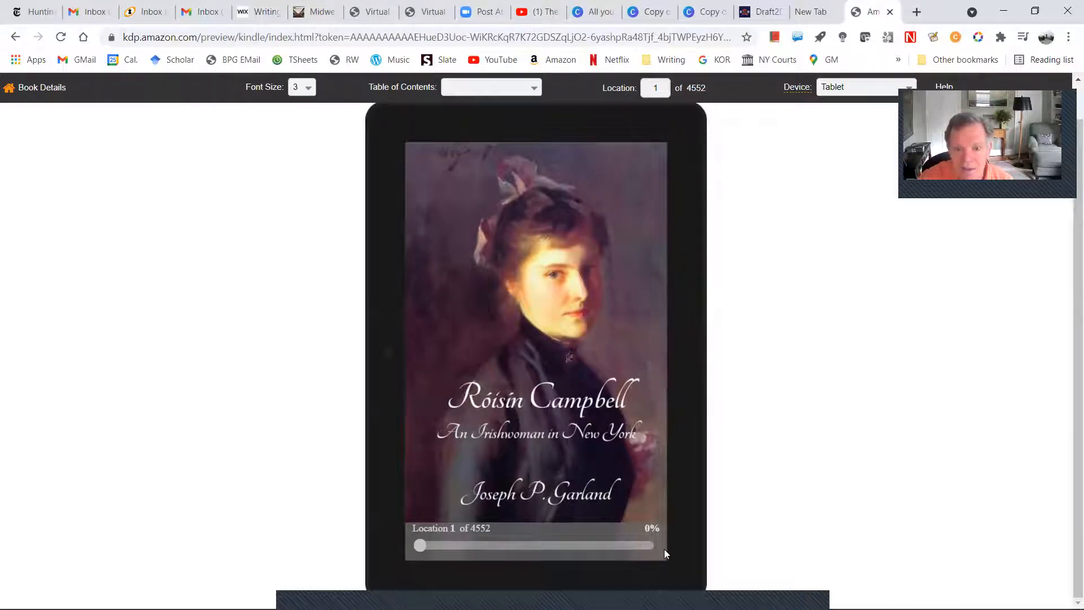
left_click(689, 362)
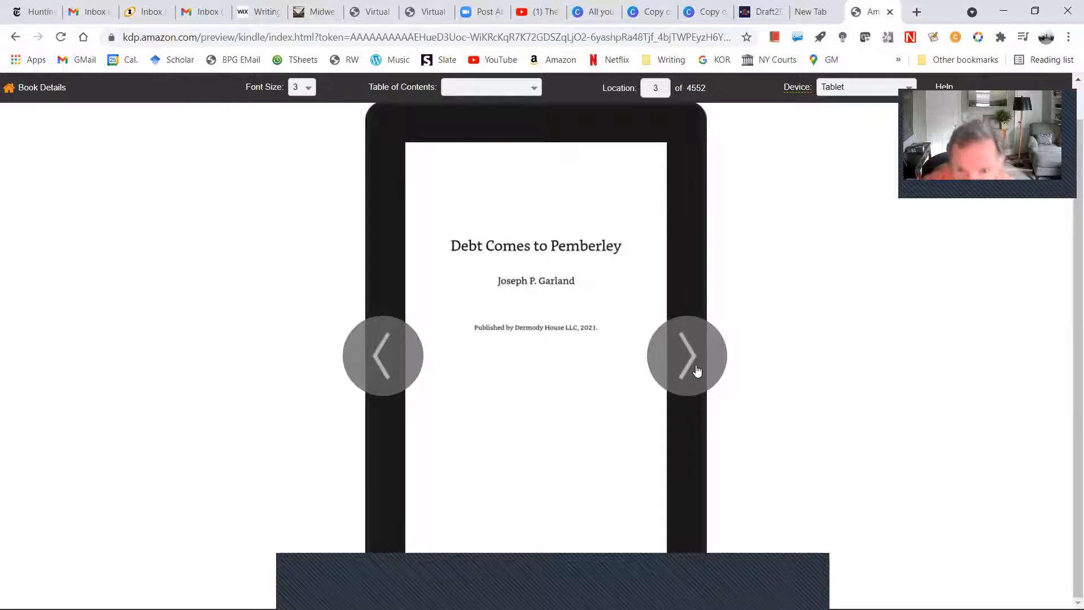
left_click(698, 370)
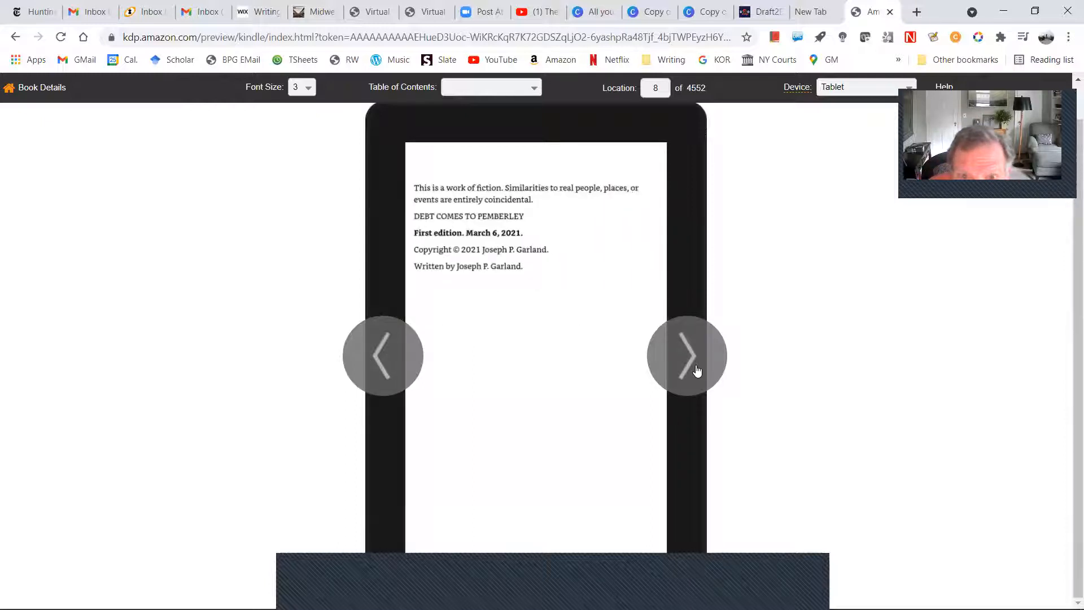
left_click(697, 370)
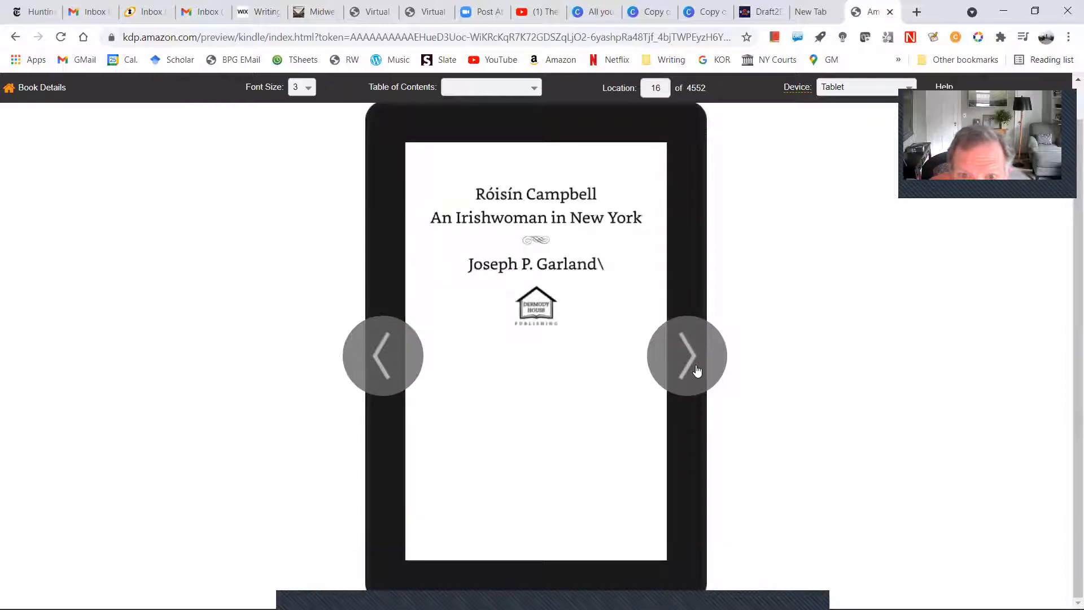
left_click(395, 352)
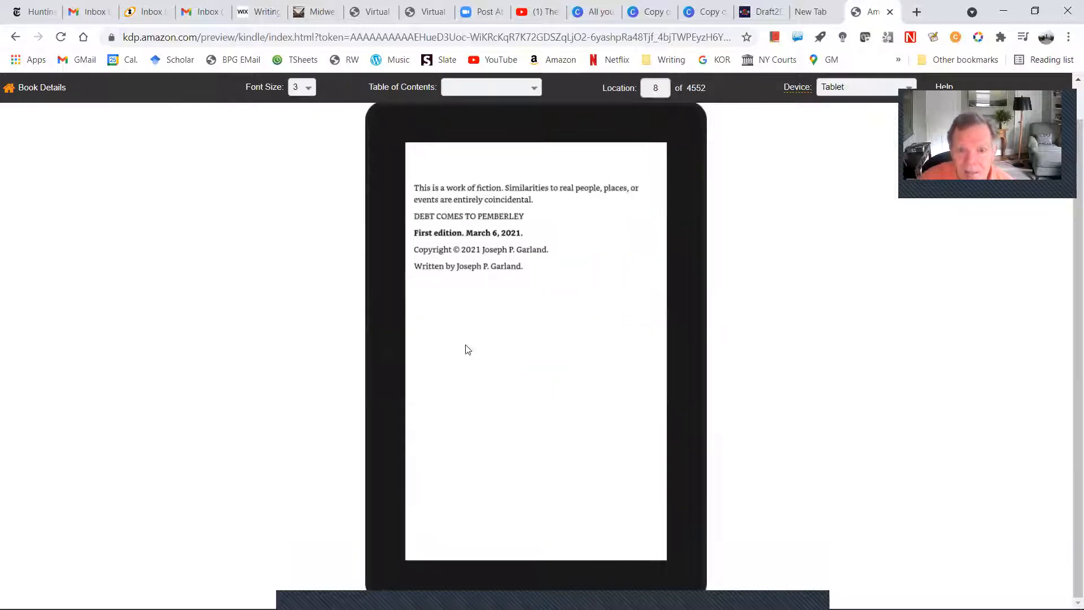
left_click(698, 369)
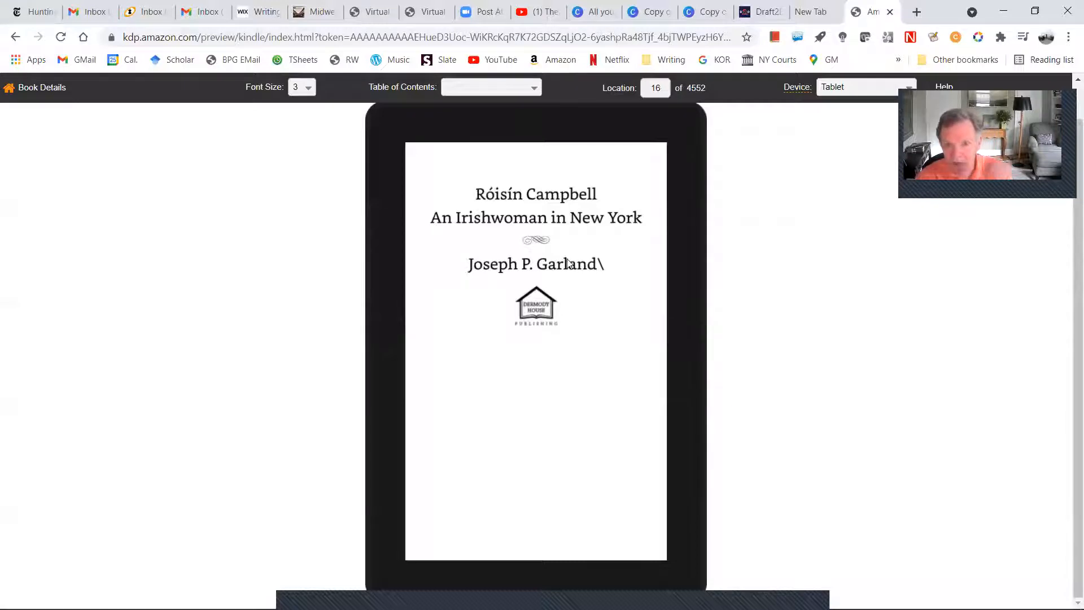
left_click(685, 346)
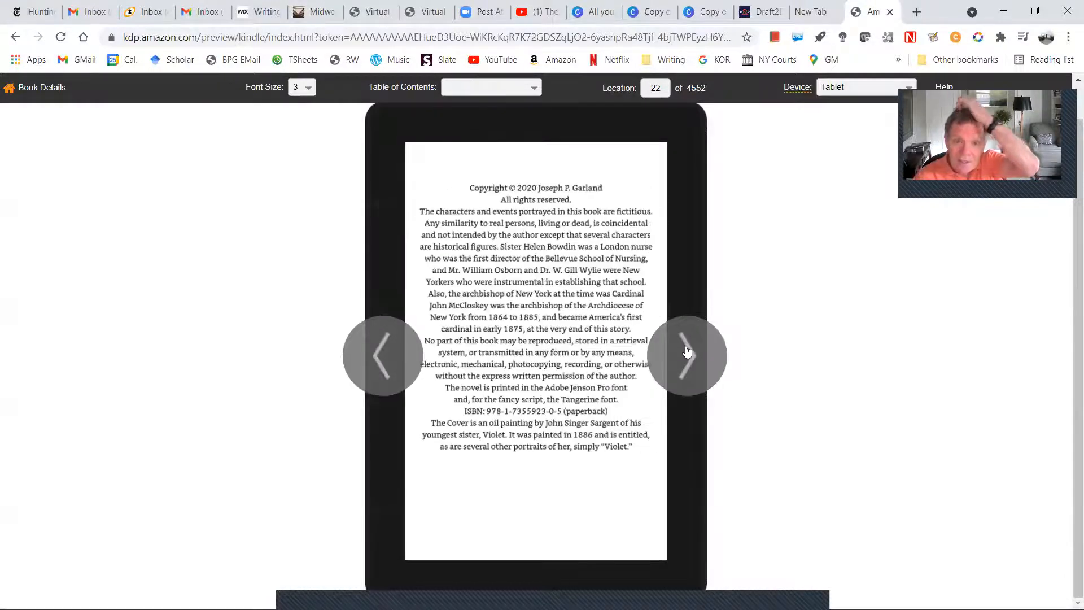
left_click(687, 351)
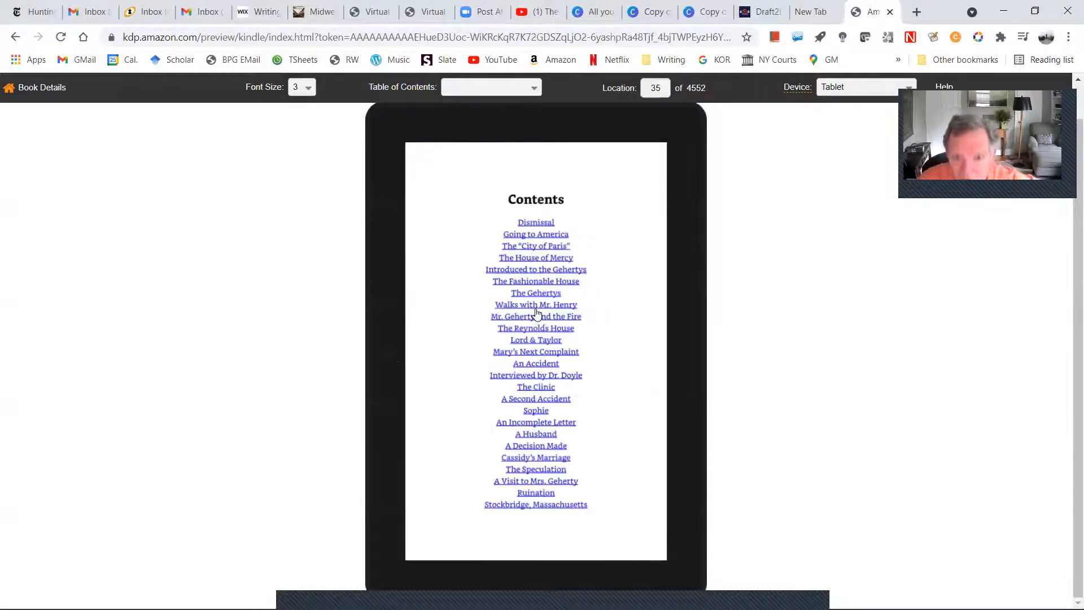
Step: Open the chapter The "City of Paris" from the linked Contents and page forward to the opening of The House of Mercy
left_click(537, 246)
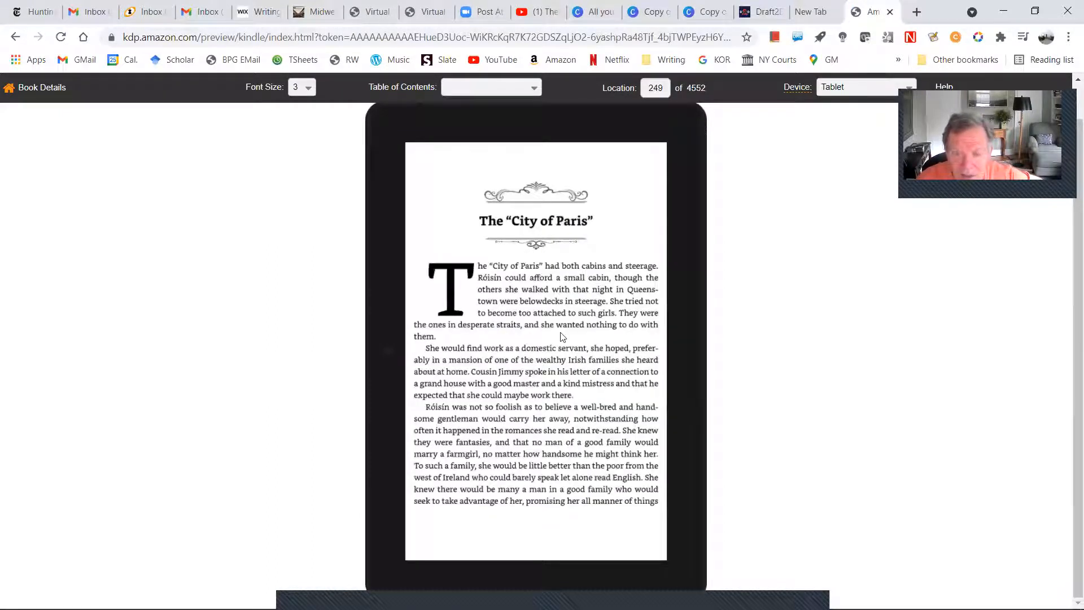
mouse_move(696, 335)
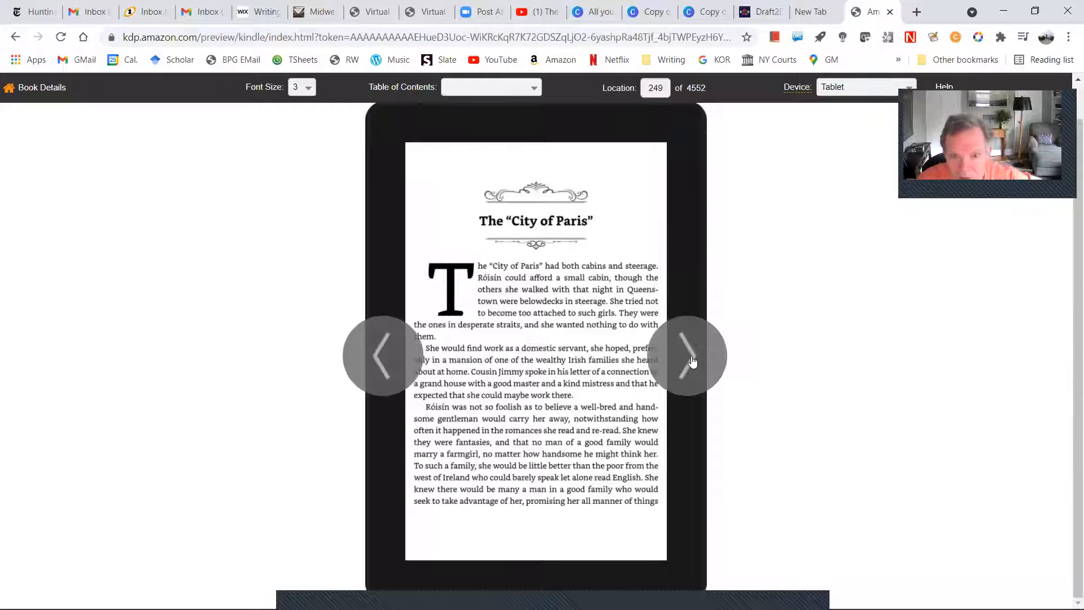
left_click(692, 360)
left_click(692, 360)
left_click(692, 360)
left_click(692, 360)
left_click(692, 361)
left_click(692, 360)
left_click(693, 360)
left_click(692, 361)
left_click(692, 360)
left_click(692, 361)
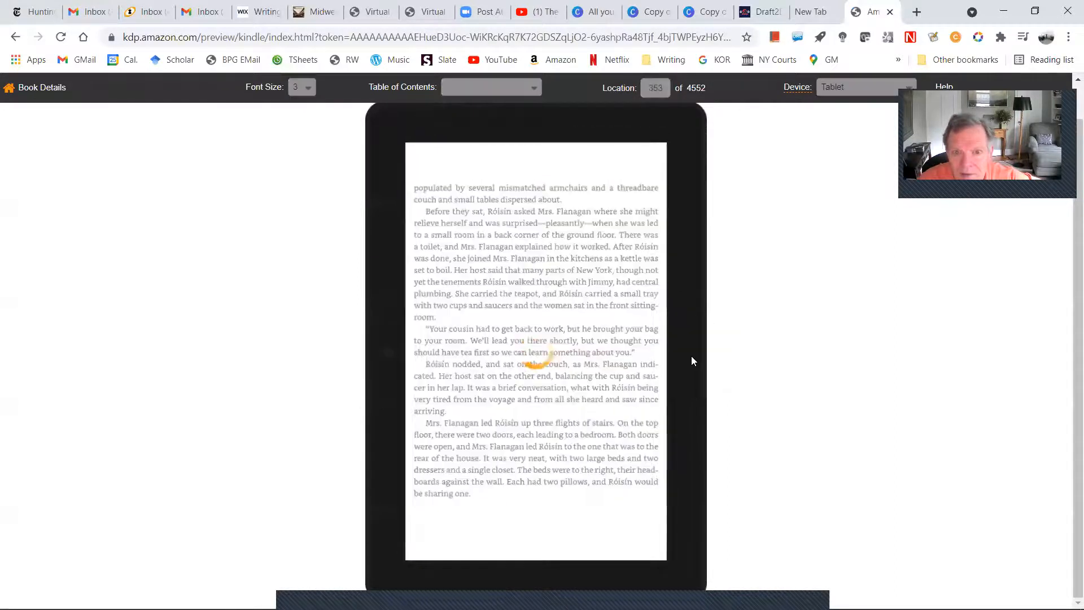
left_click(693, 360)
left_click(693, 361)
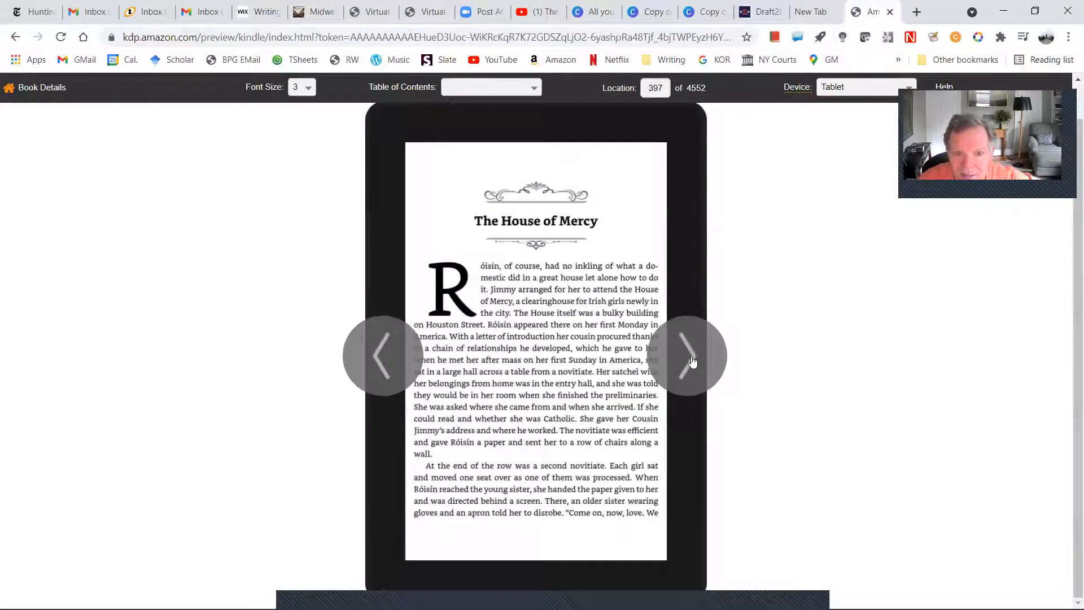
Step: Page through The House of Mercy and on to the last page of Introduced to the Gehertys, checking the chapter formatting
left_click(692, 360)
left_click(692, 360)
left_click(692, 360)
left_click(693, 361)
left_click(692, 361)
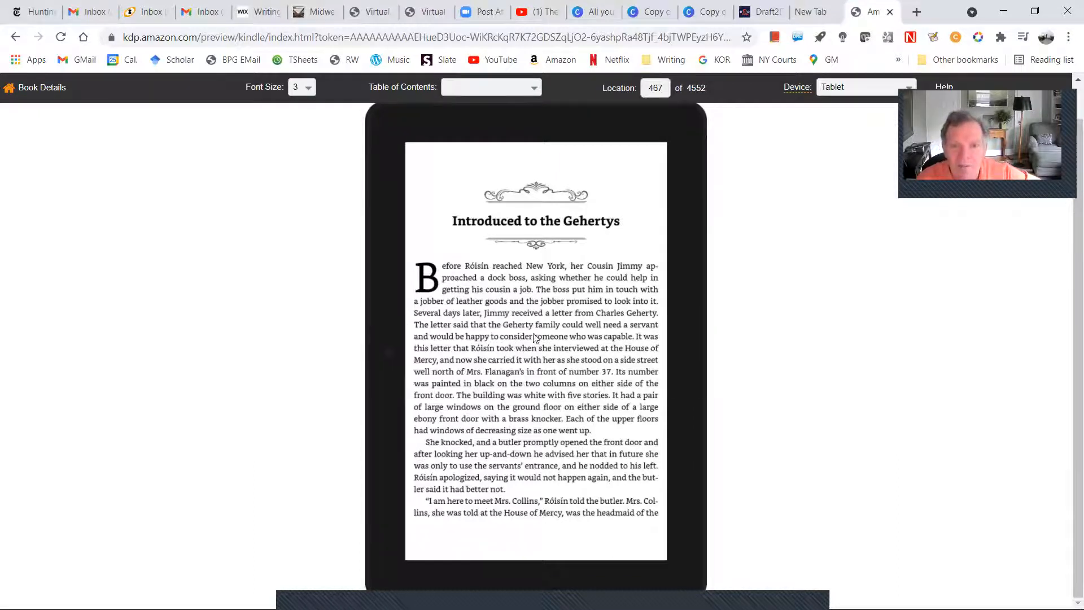
left_click(692, 362)
left_click(693, 361)
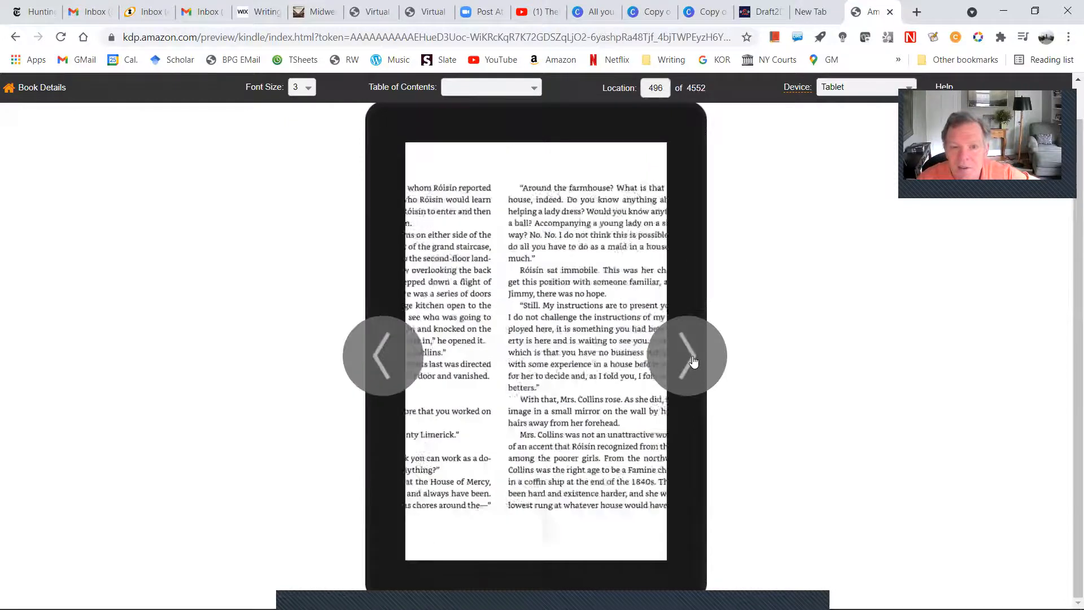
left_click(693, 361)
left_click(694, 361)
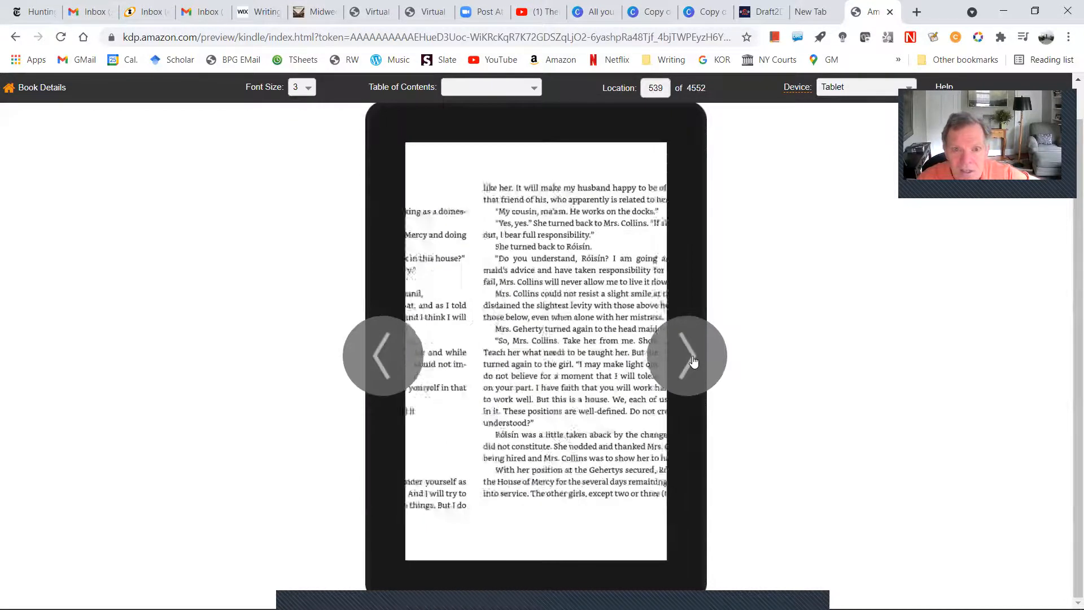
left_click(693, 361)
left_click(693, 361)
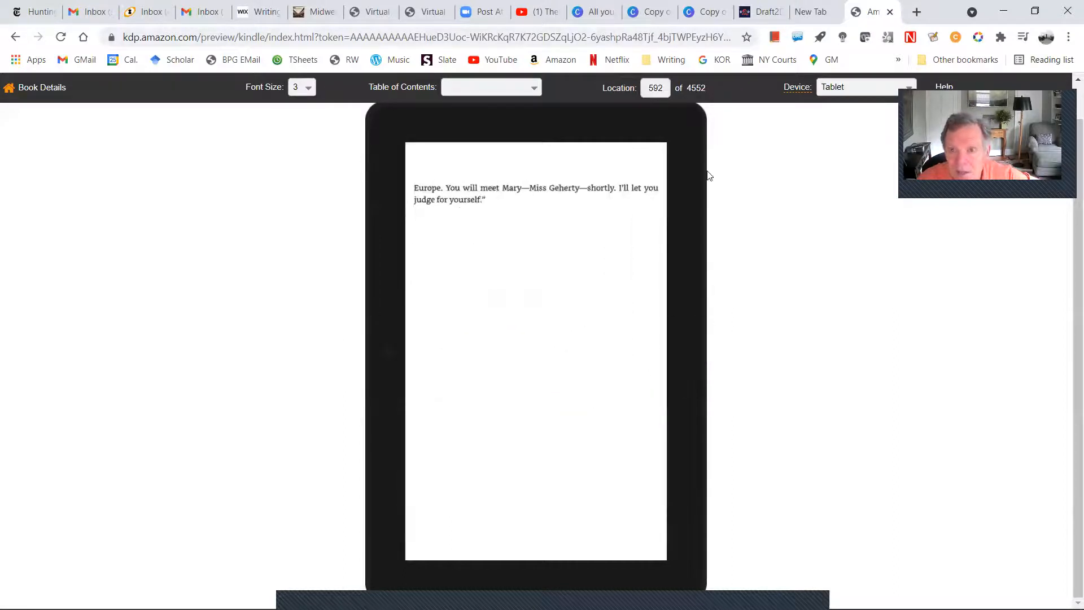
Step: Go to location 4600 for the end of the book and page back through Sources and Acknowledgments to the Afterward
double_click(659, 88)
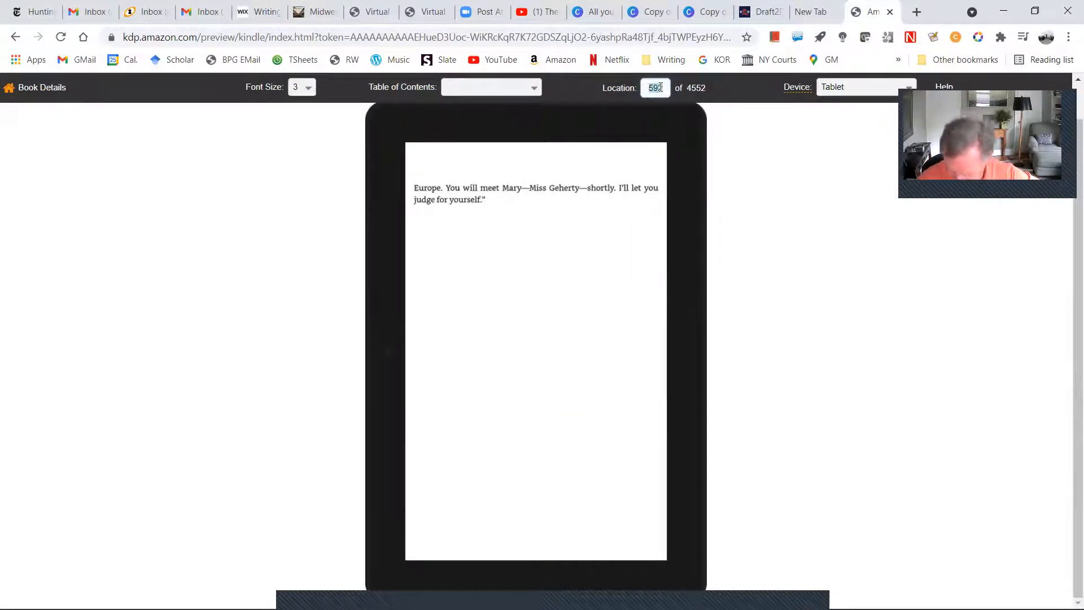
type("4600")
key("Return")
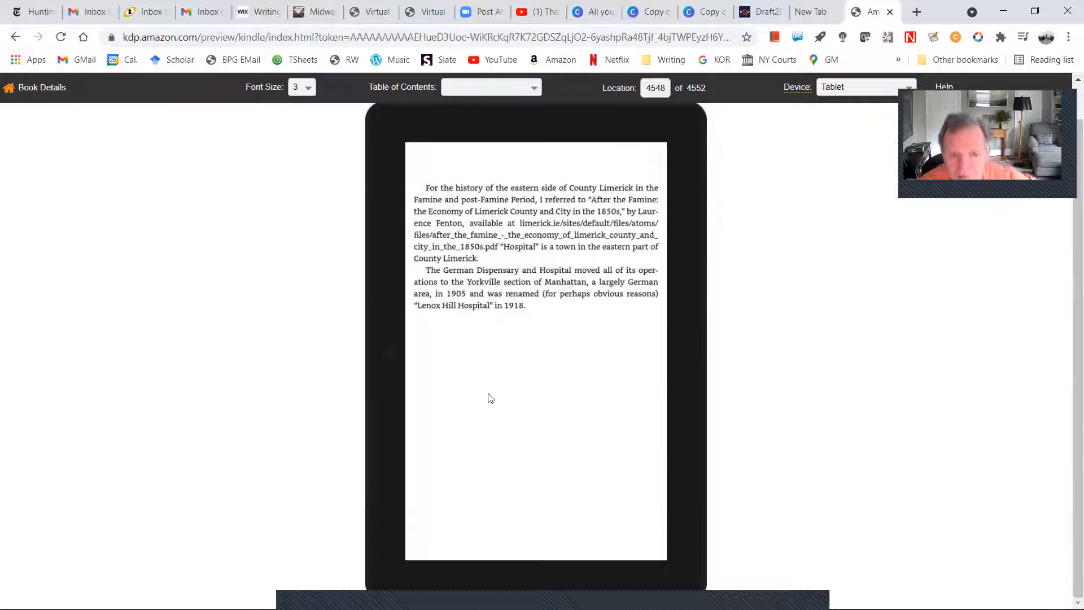
left_click(386, 350)
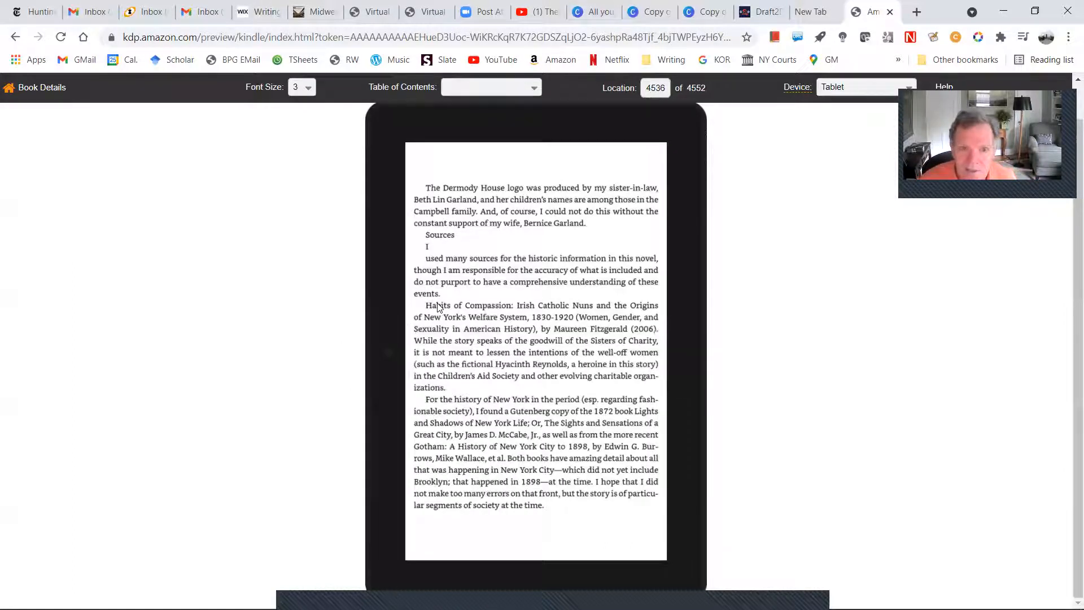
left_click(386, 353)
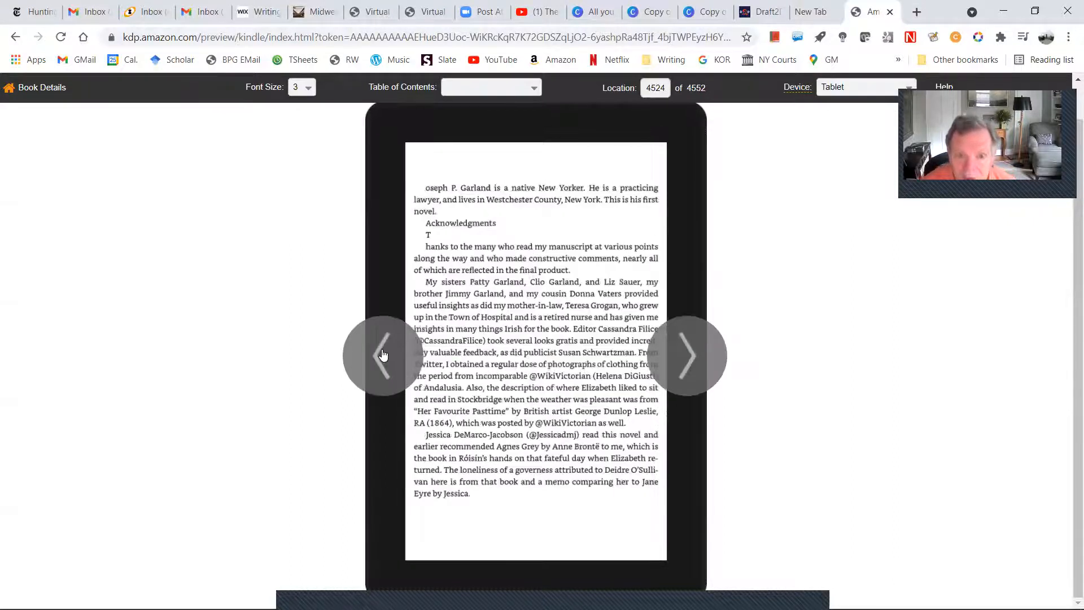
left_click(382, 354)
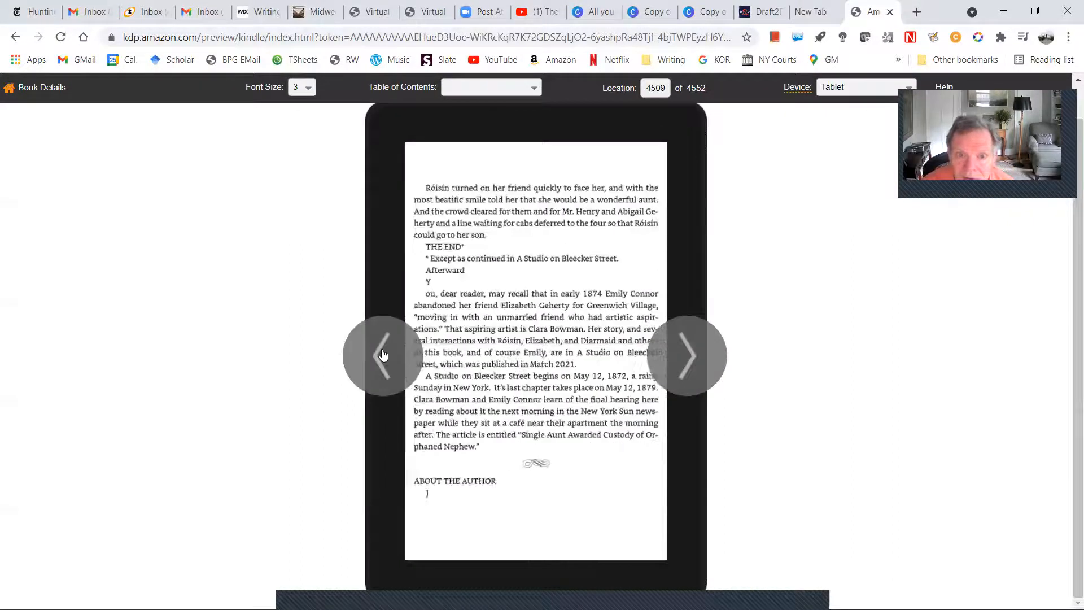
Step: Page back through the last chapter to check how the heading The Final Hearing is formatted
left_click(382, 354)
left_click(383, 354)
left_click(382, 354)
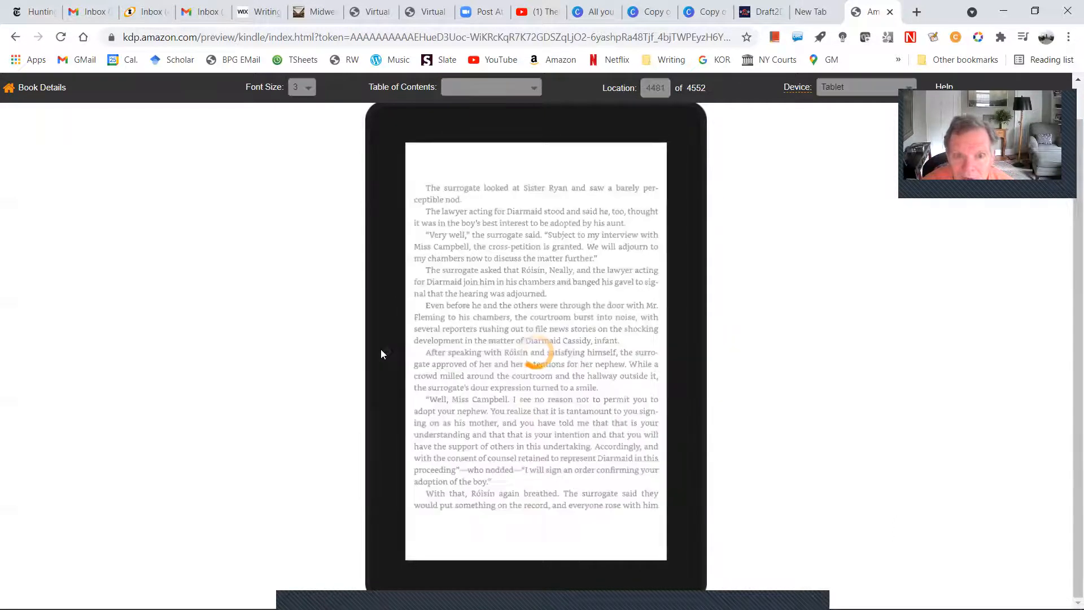
left_click(383, 354)
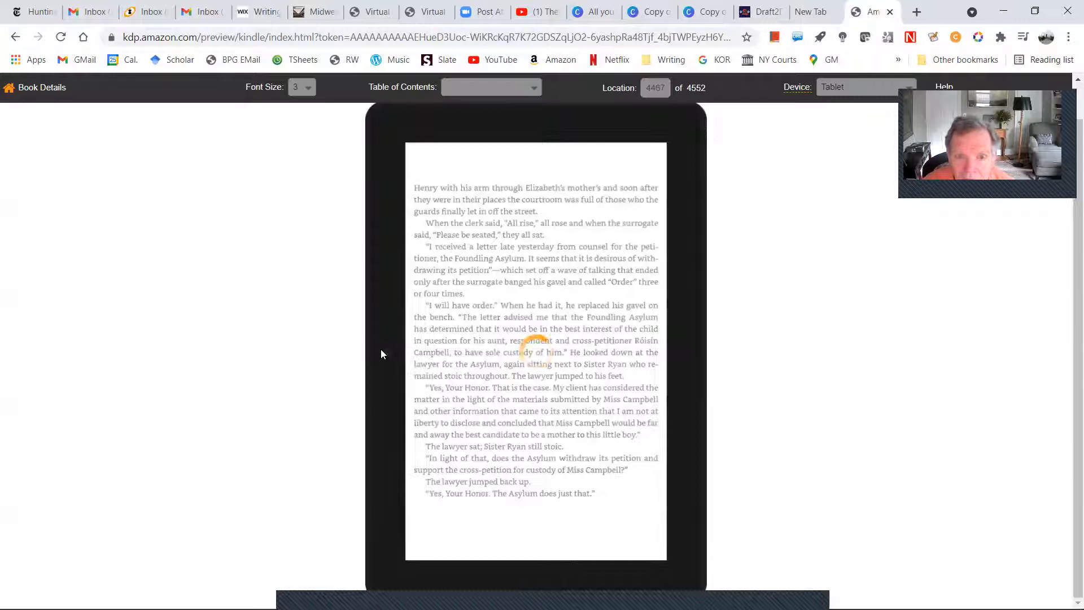
left_click(382, 354)
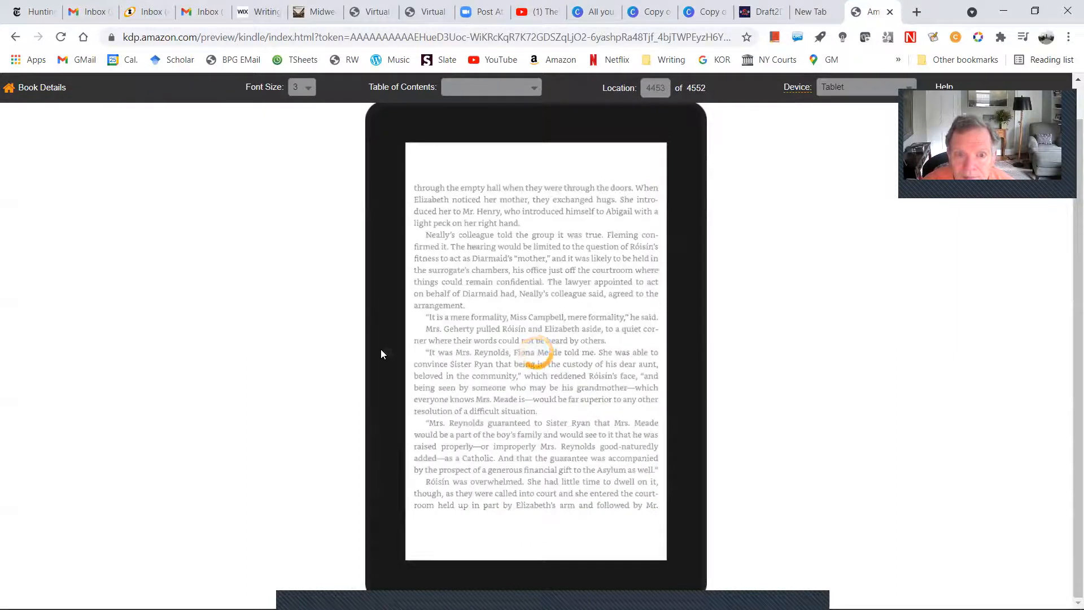
left_click(382, 354)
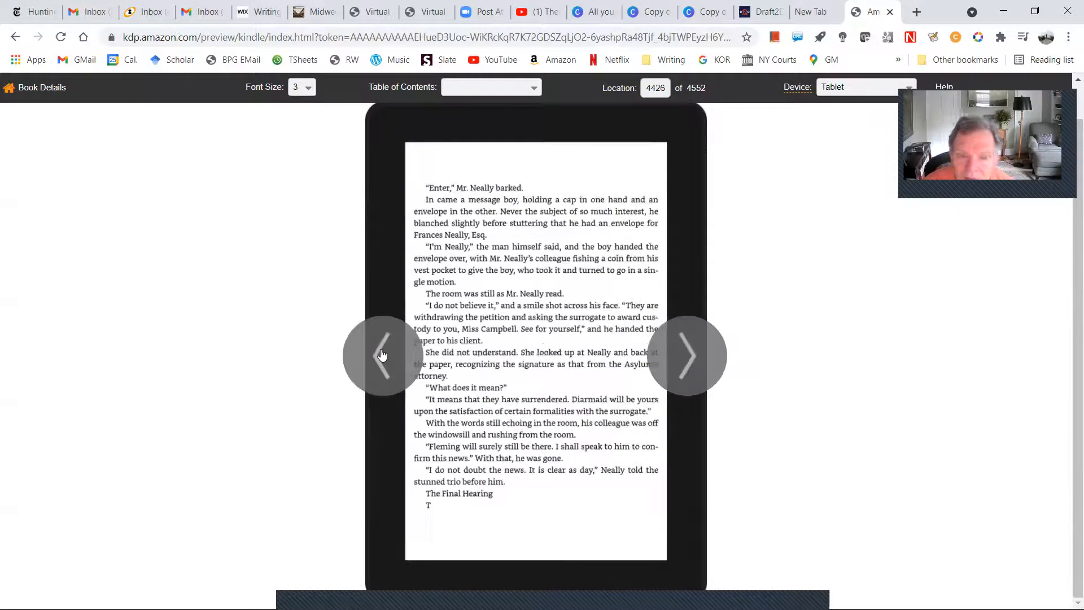
left_click(382, 355)
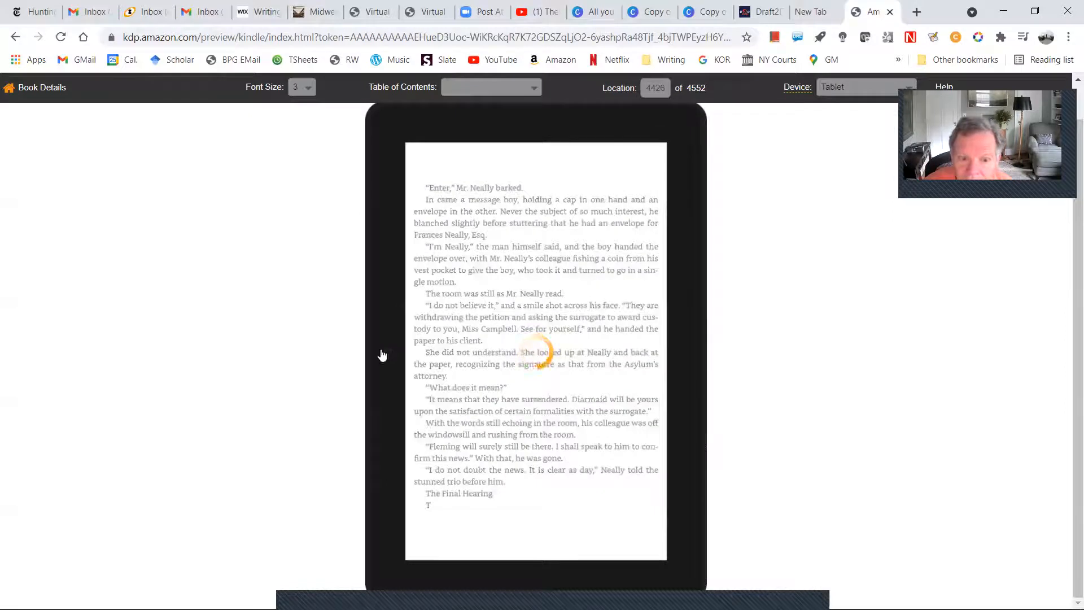
left_click(689, 359)
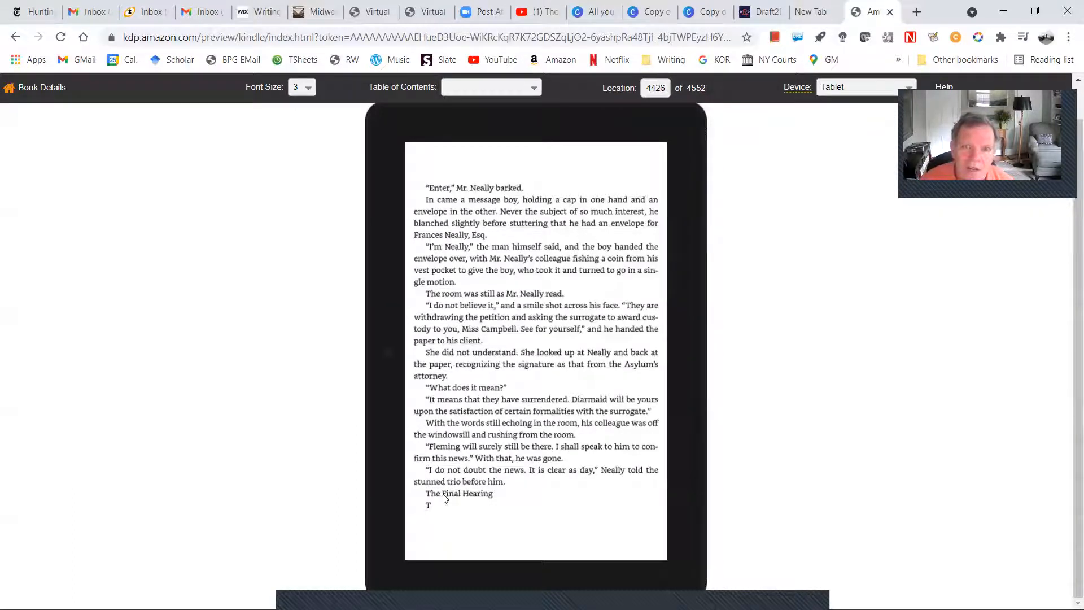
Step: Return to location 1 and page forward from the cover to the opening page of the chapter Dismissal
double_click(664, 87)
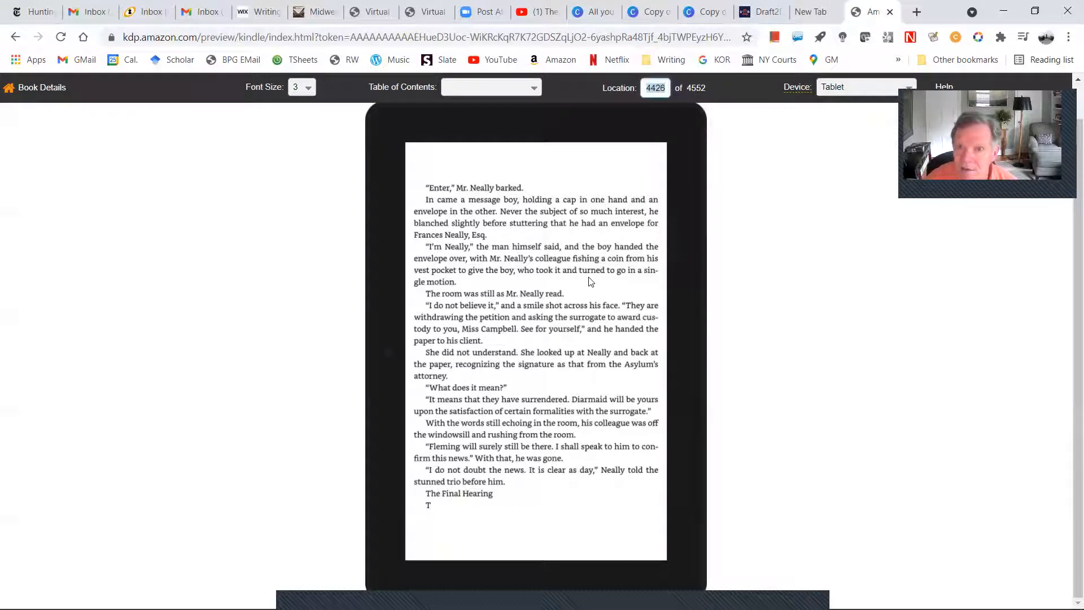
type("1")
key("Return")
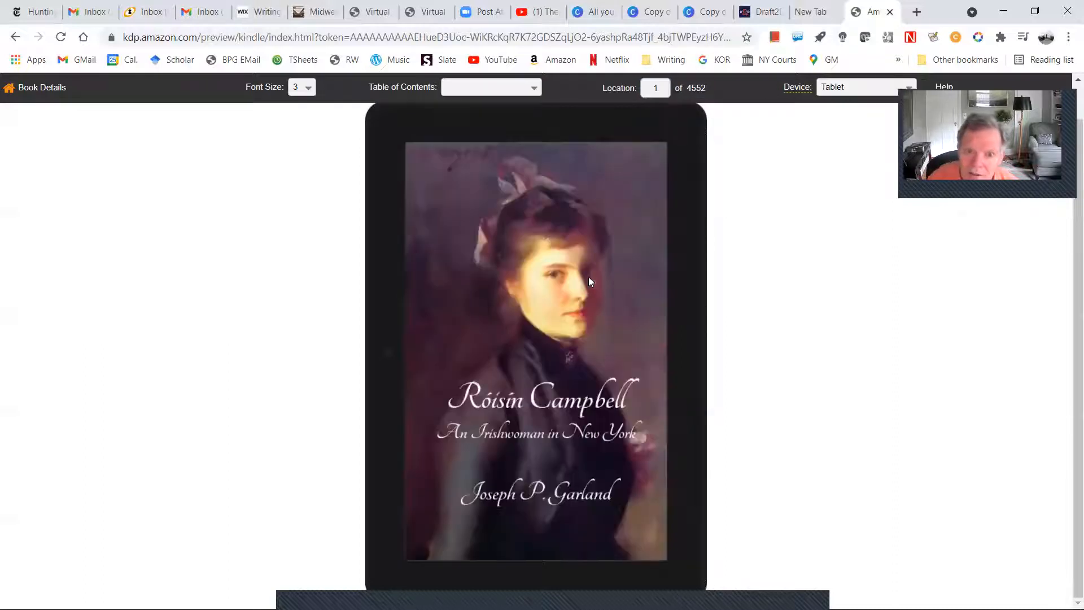
left_click(688, 349)
left_click(688, 349)
left_click(688, 349)
left_click(688, 349)
left_click(688, 349)
left_click(688, 349)
left_click(688, 349)
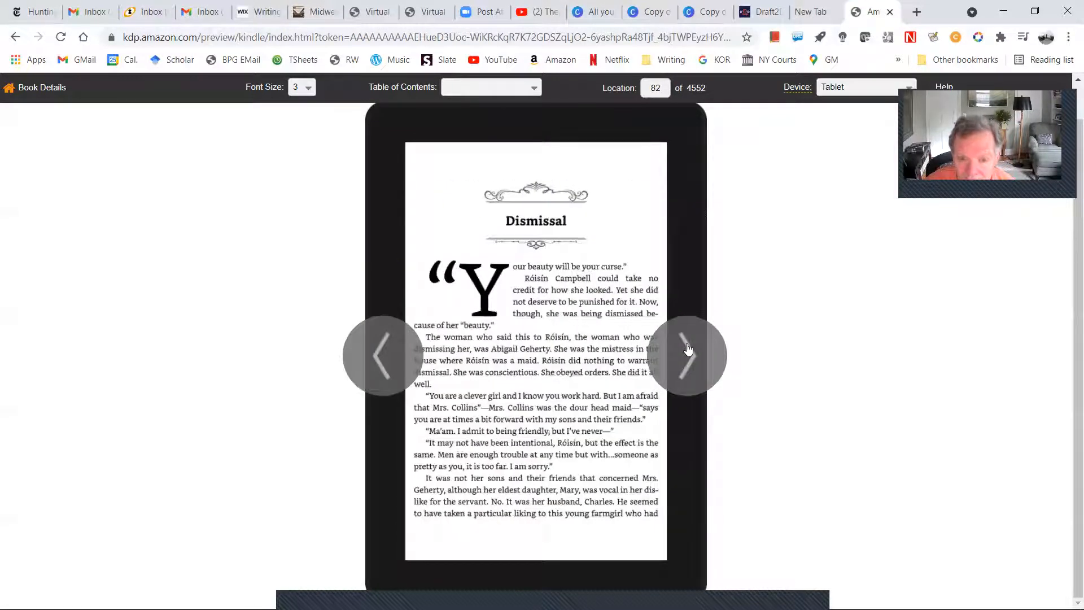
Step: Page through Dismissal to check its text layout and the start of the chapter Going to America
left_click(688, 349)
left_click(688, 350)
left_click(687, 351)
left_click(686, 348)
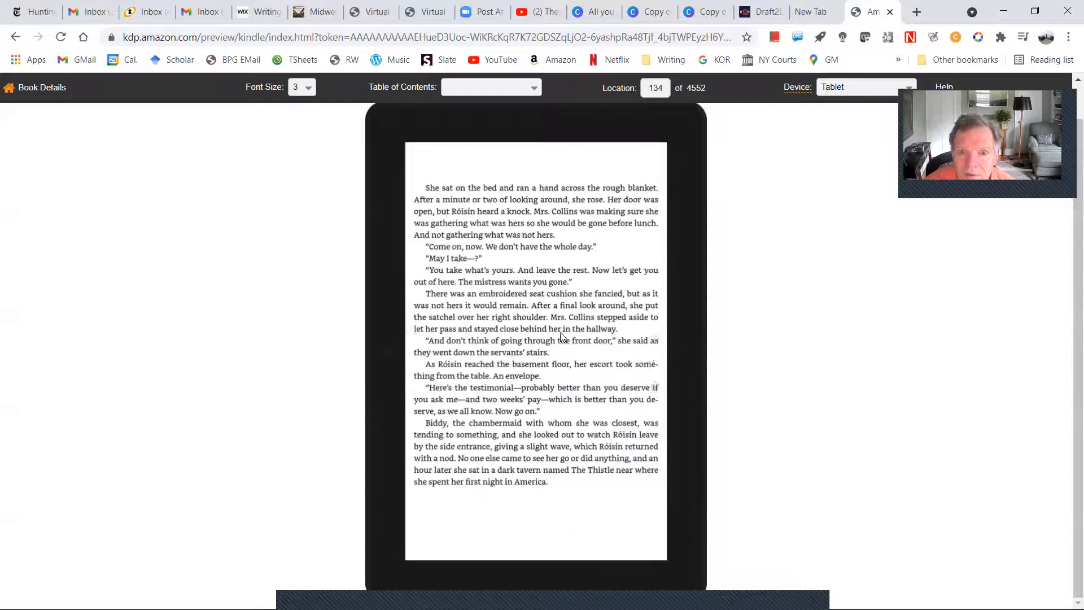
left_click(686, 351)
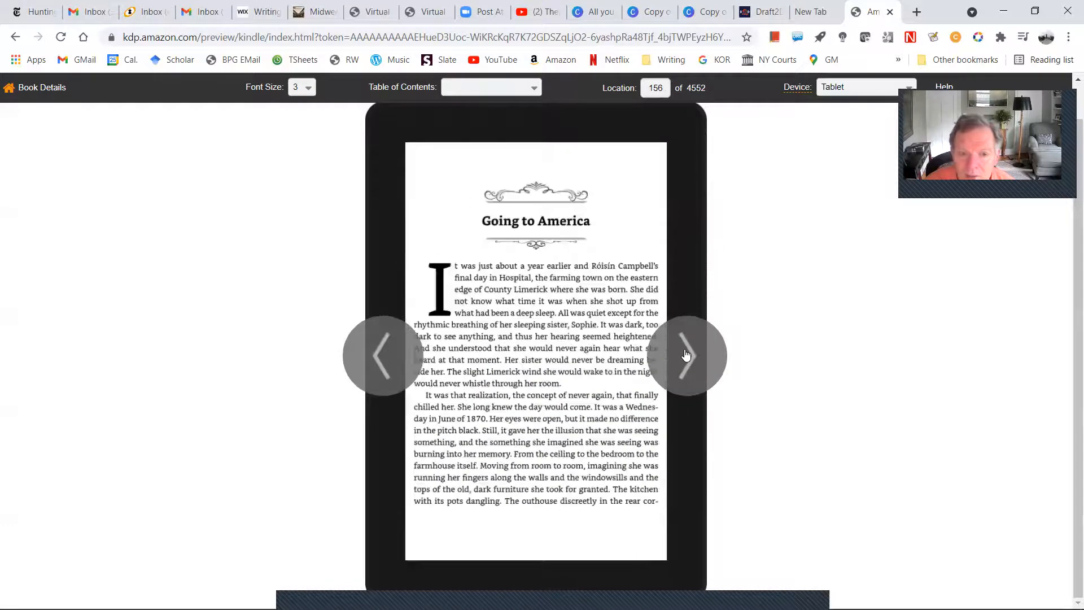
Step: Page through Going to America and into The "City of Paris" to check the body text in the tablet preview
left_click(686, 355)
left_click(686, 355)
left_click(685, 355)
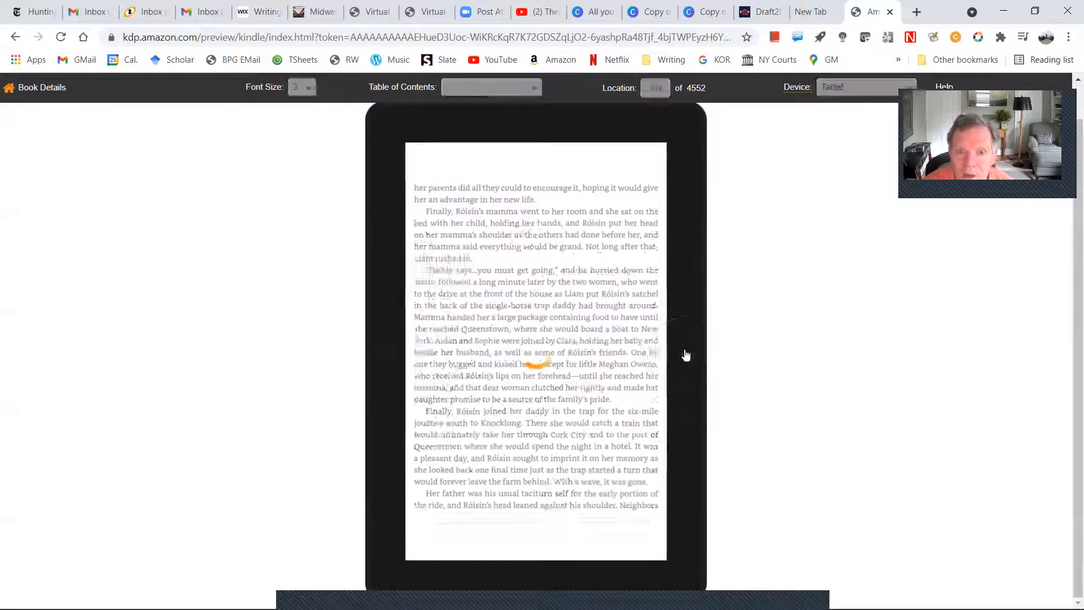
left_click(686, 354)
left_click(686, 355)
left_click(686, 355)
left_click(685, 355)
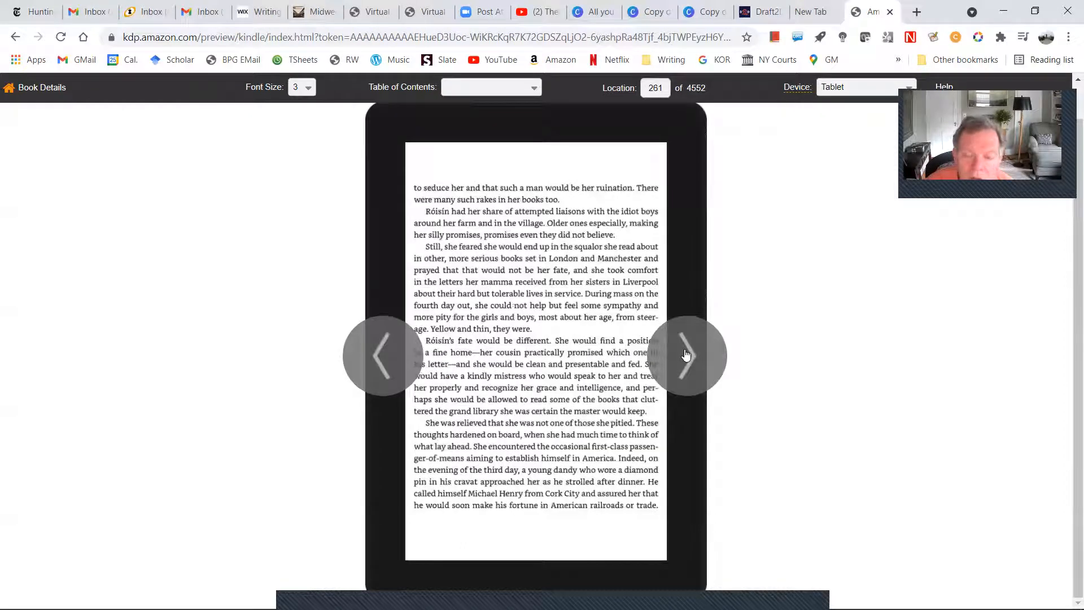
left_click(685, 355)
left_click(686, 355)
left_click(685, 354)
left_click(685, 354)
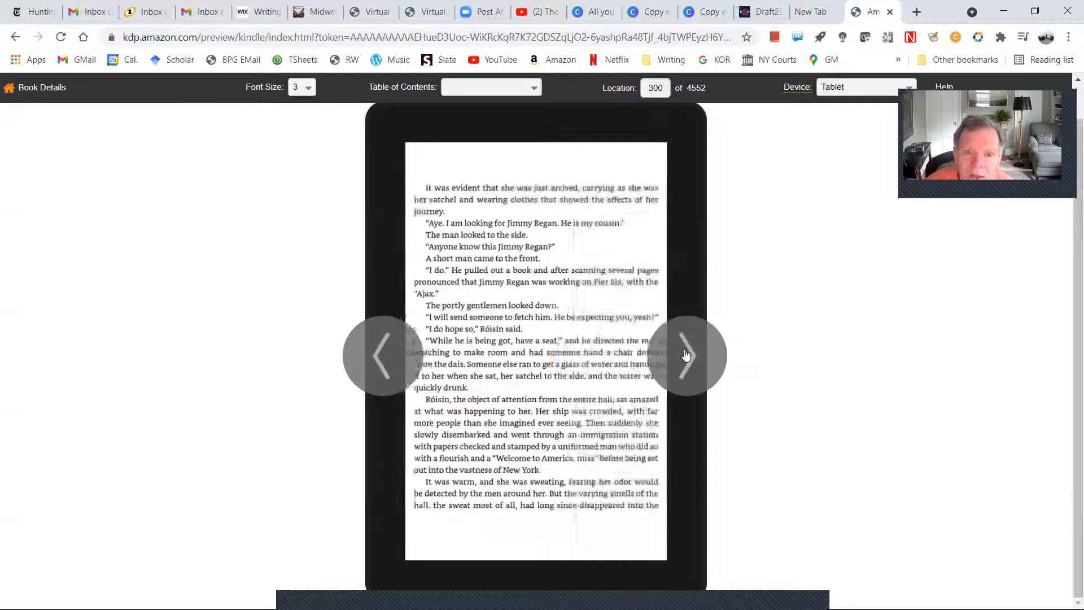
Step: Page forward through the rest of The "City of Paris" to check how the chapter The House of Mercy opens
left_click(690, 339)
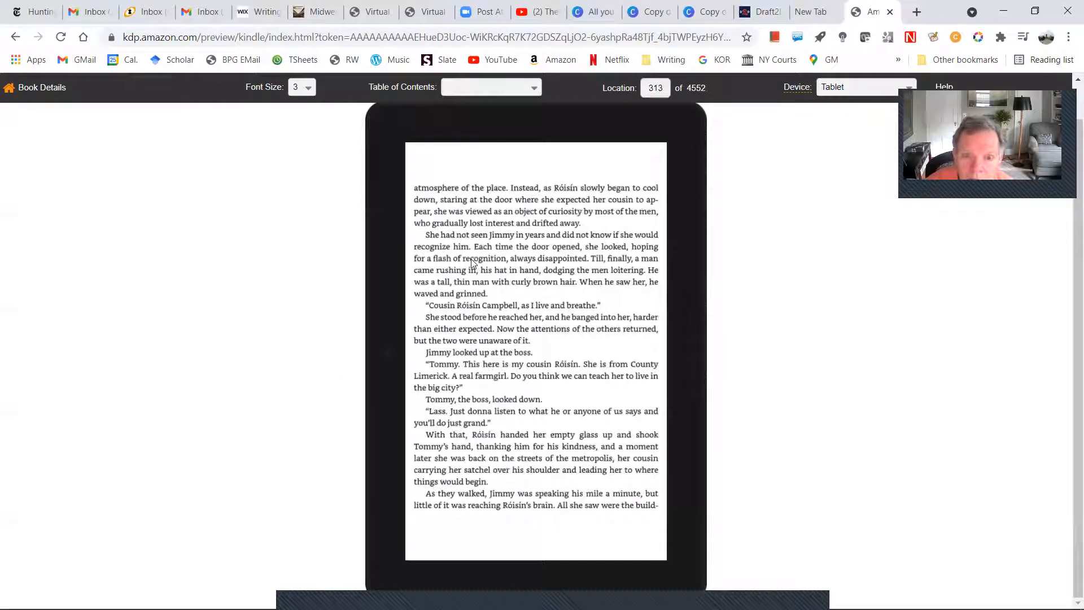
left_click(689, 358)
left_click(689, 358)
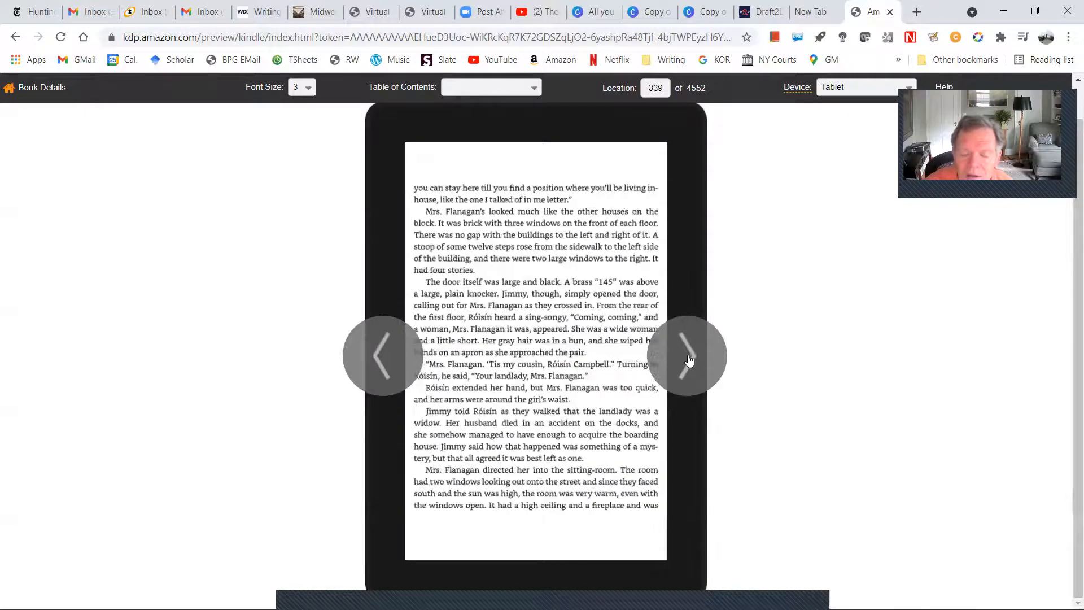
left_click(689, 360)
left_click(689, 359)
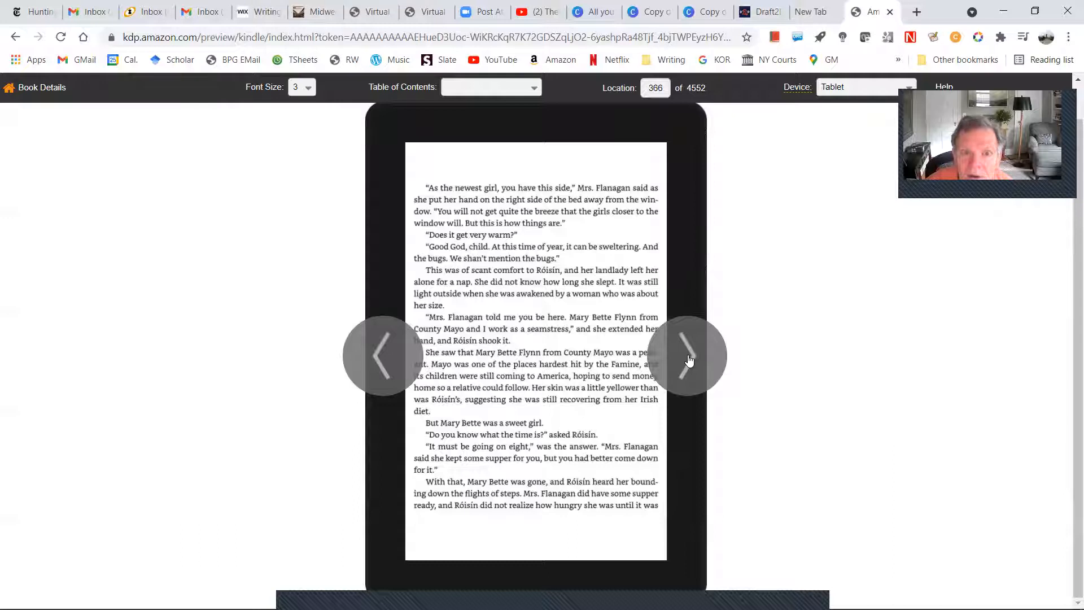
left_click(689, 360)
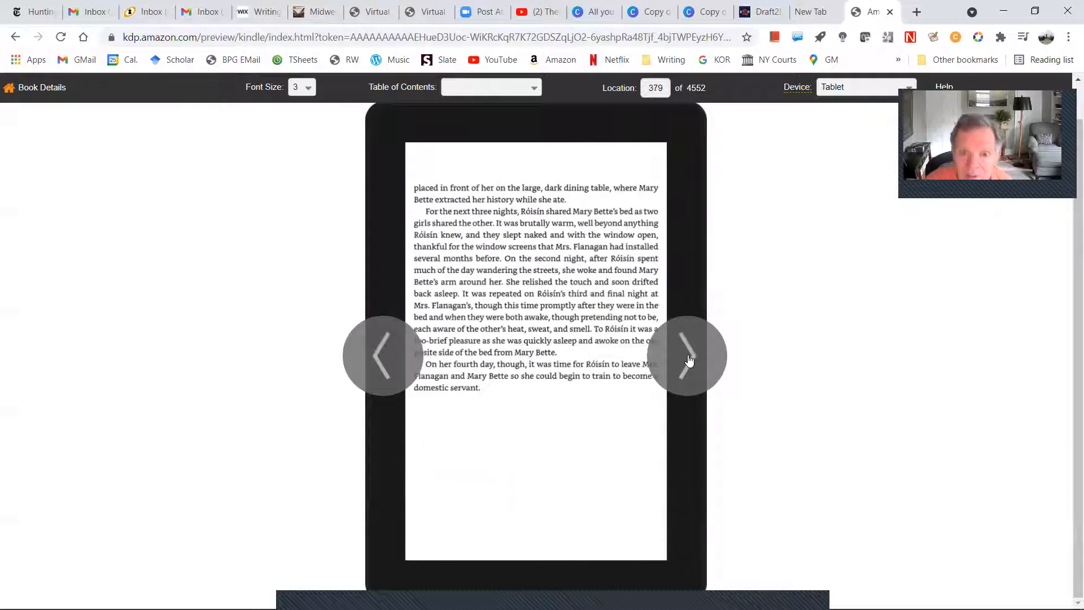
left_click(689, 360)
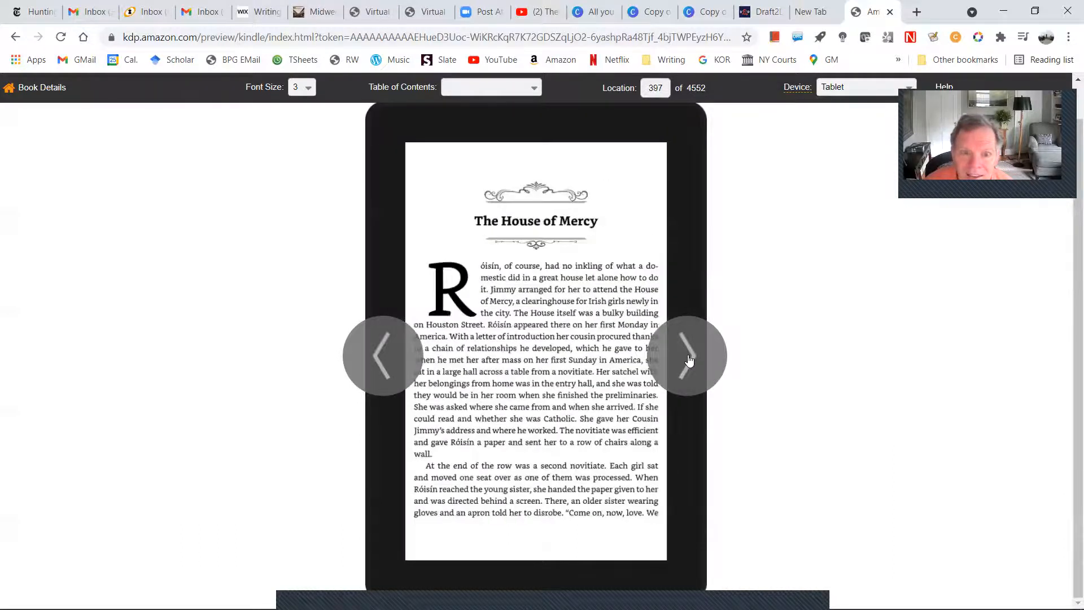
Step: Page through The House of Mercy to the start of Introduced to the Gehertys, and step back to the chapter's last page
left_click(689, 360)
left_click(689, 360)
left_click(689, 360)
left_click(688, 355)
left_click(717, 334)
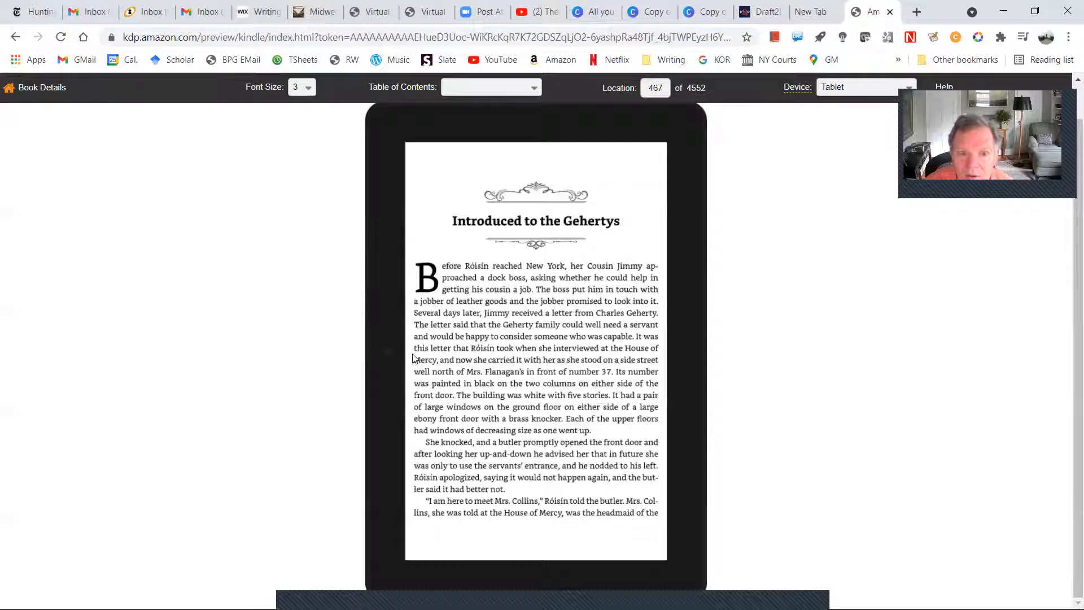
left_click(377, 343)
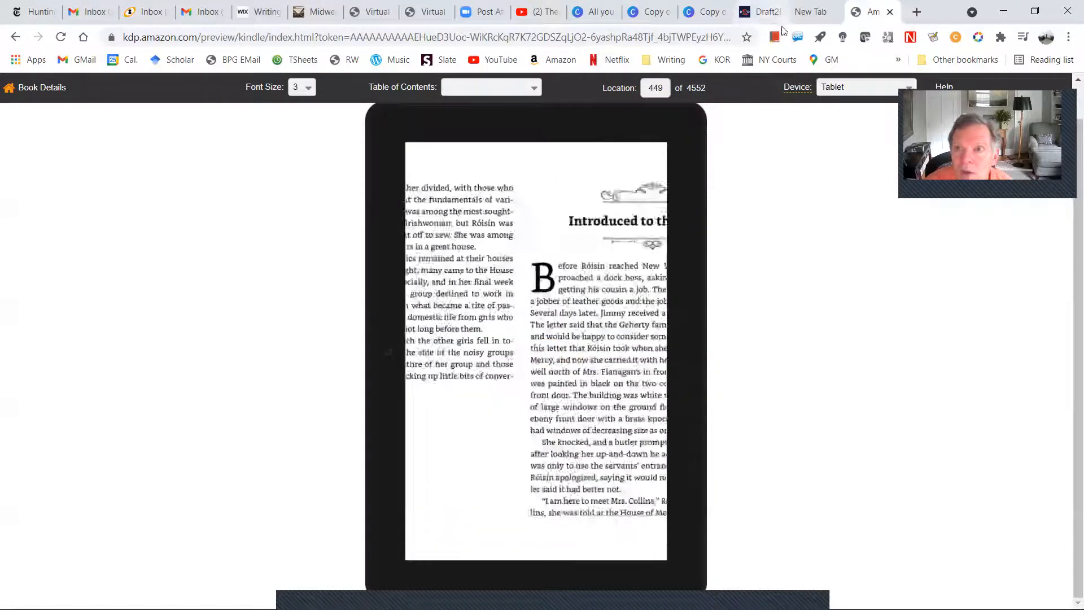
Step: Switch to Draft2Digital and return from the ebook preview to the Layout stage of Debt Comes to Pemberley
left_click(762, 12)
scroll(327, 227, "up", 10)
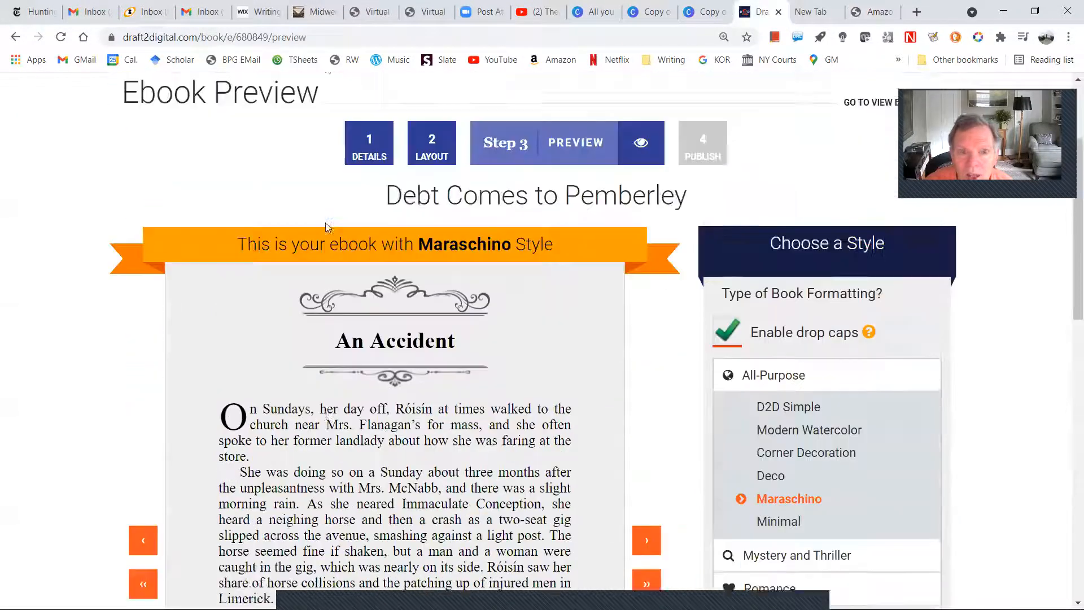
scroll(326, 227, "up", 3)
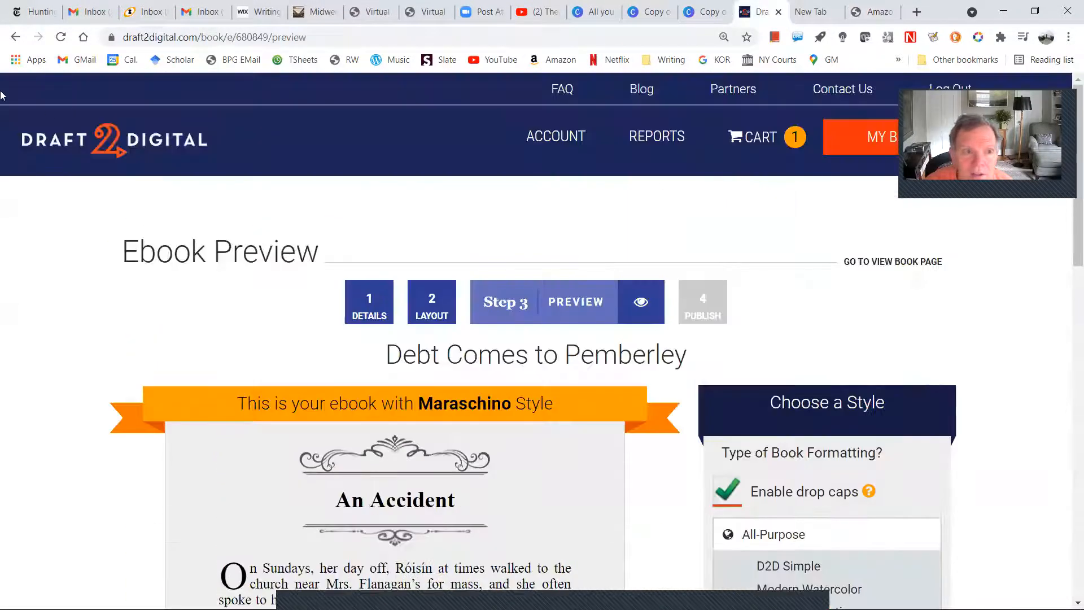
left_click(441, 305)
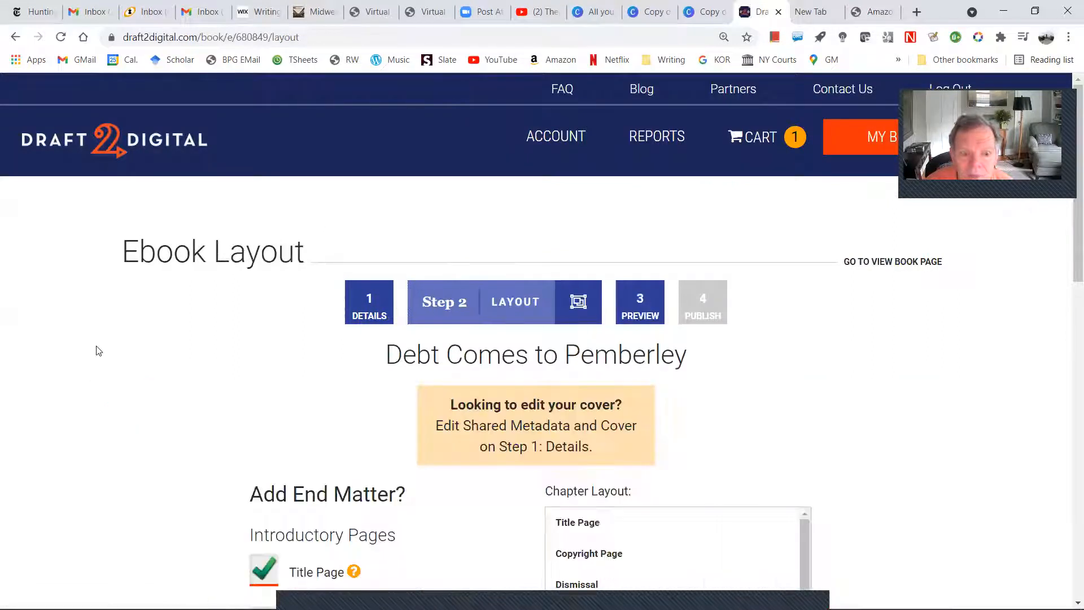
Step: Exclude the generated Title Page and Copyright Page from the introductory pages and save the layout
scroll(96, 348, "down", 6)
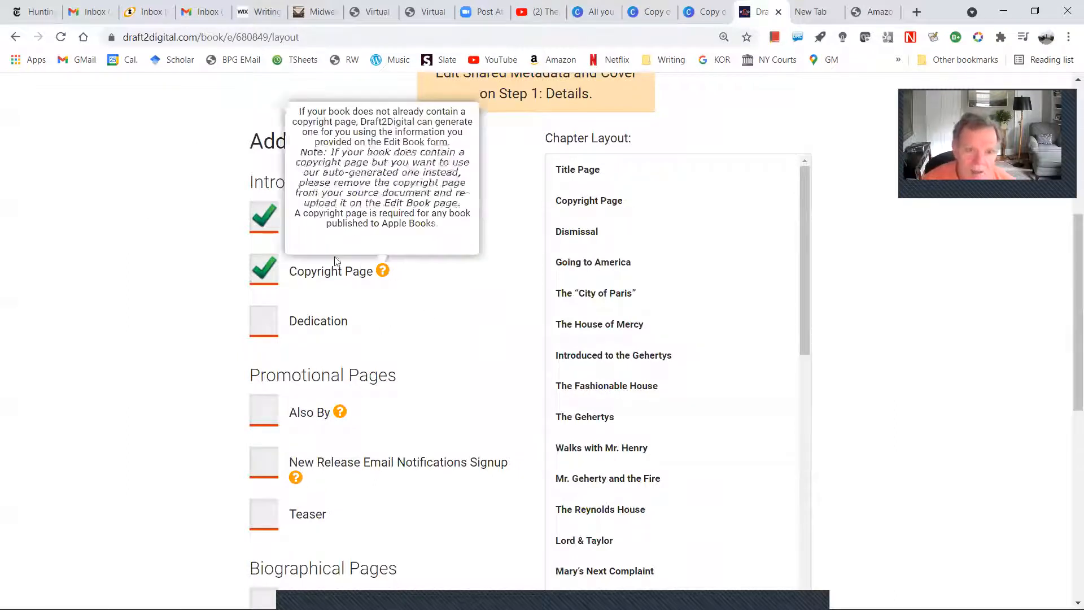
left_click(263, 222)
left_click(271, 273)
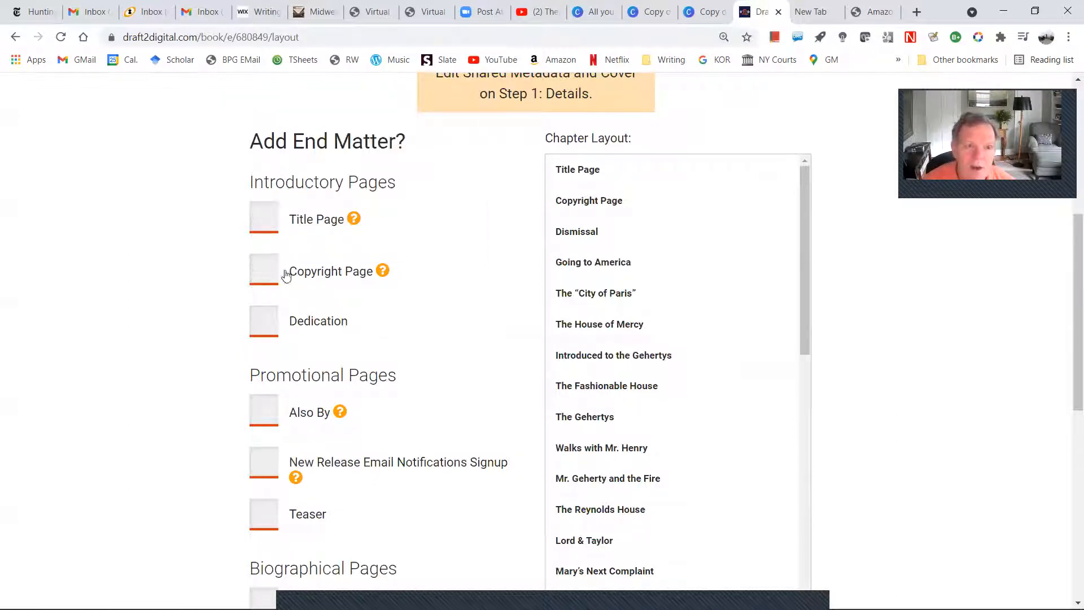
scroll(491, 308, "down", 7)
left_click(770, 294)
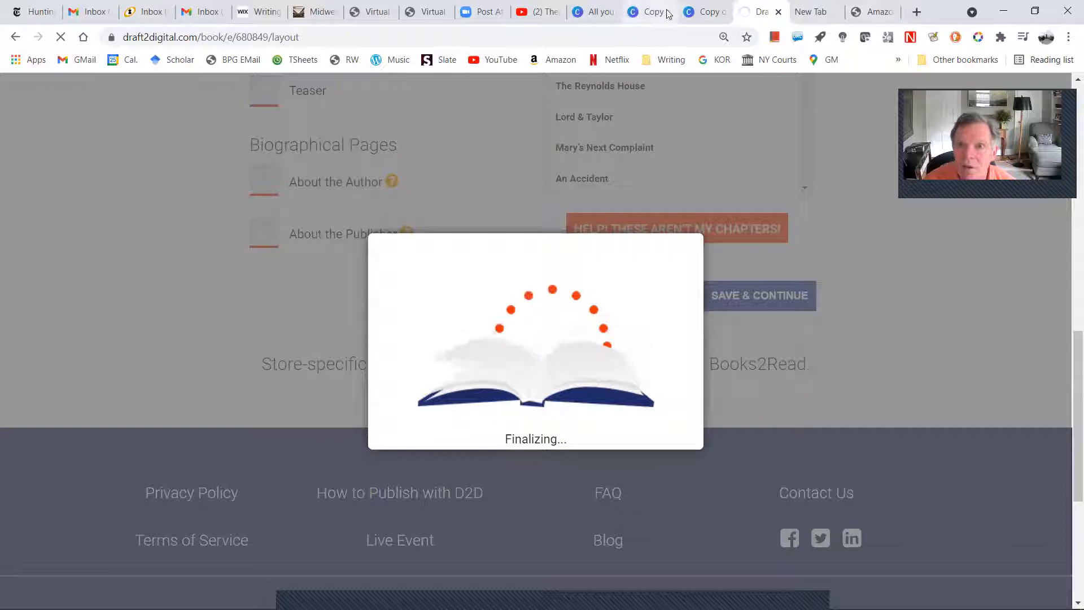
Step: Switch back to the Kindle preview, step back one page, and jump to location 1 of the book
left_click(871, 4)
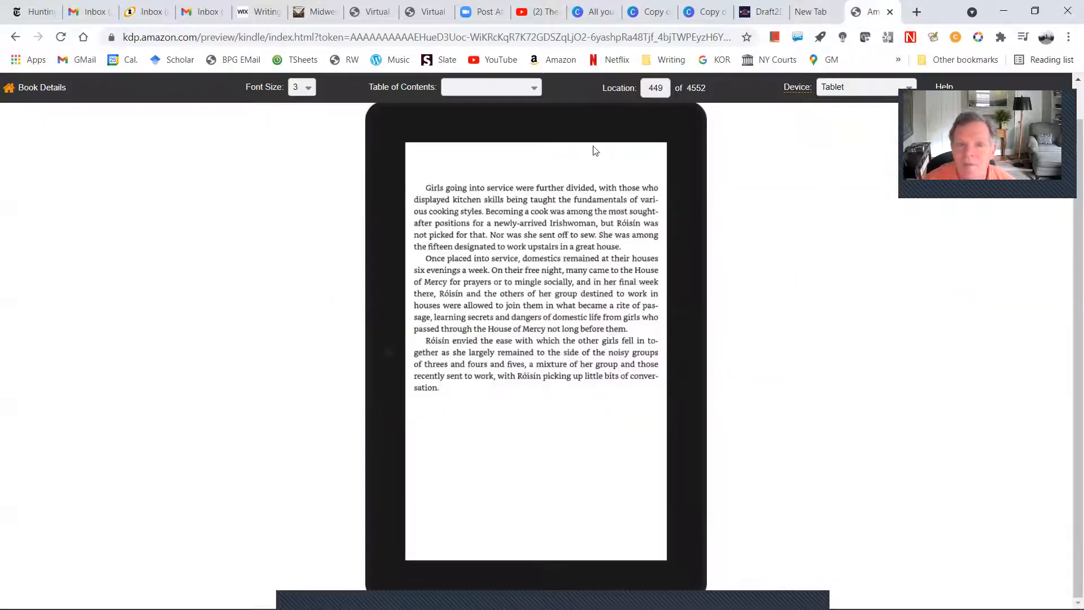
left_click(381, 359)
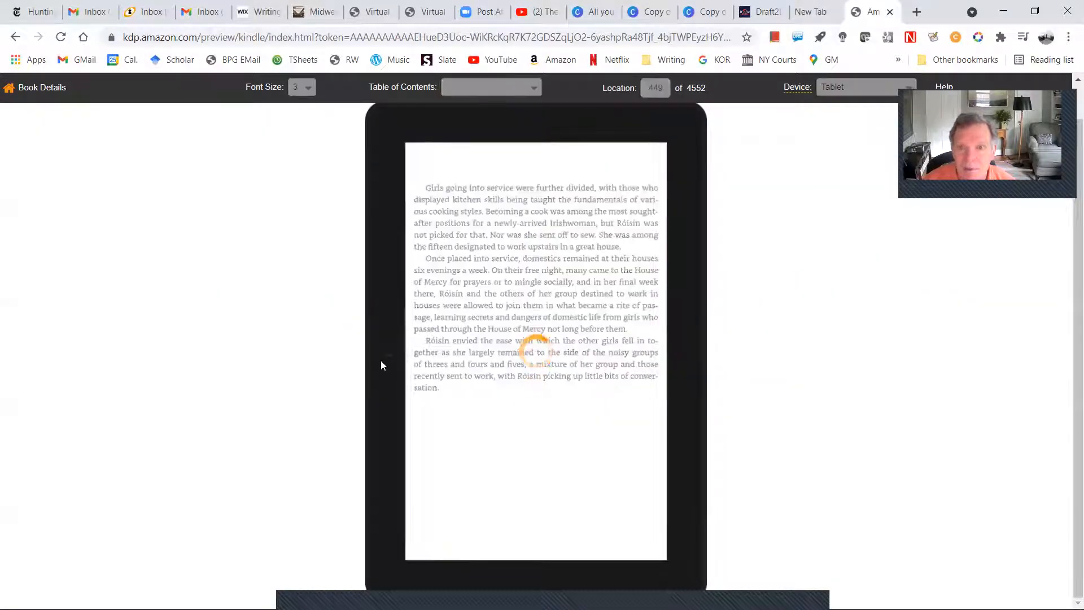
left_click(665, 92)
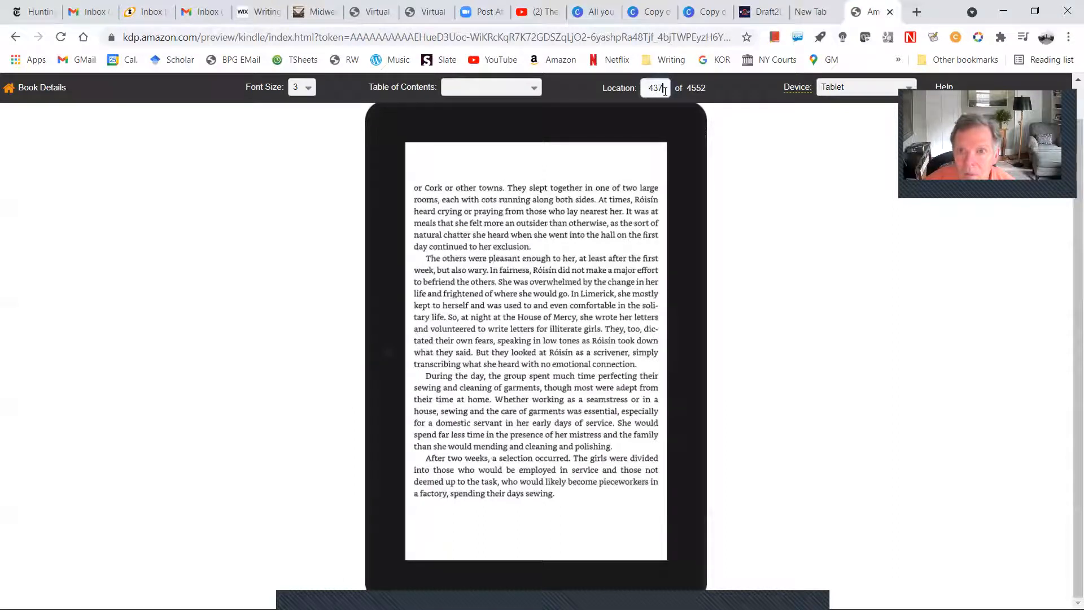
key("BackSpace")
key("BackSpace")
key("BackSpace")
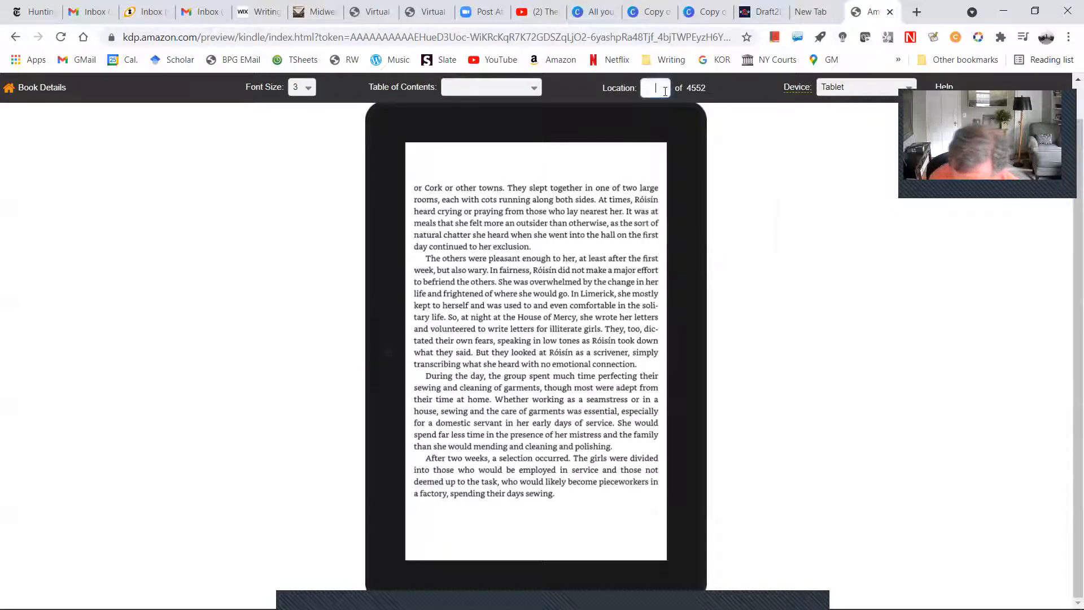
type("1")
key("Return")
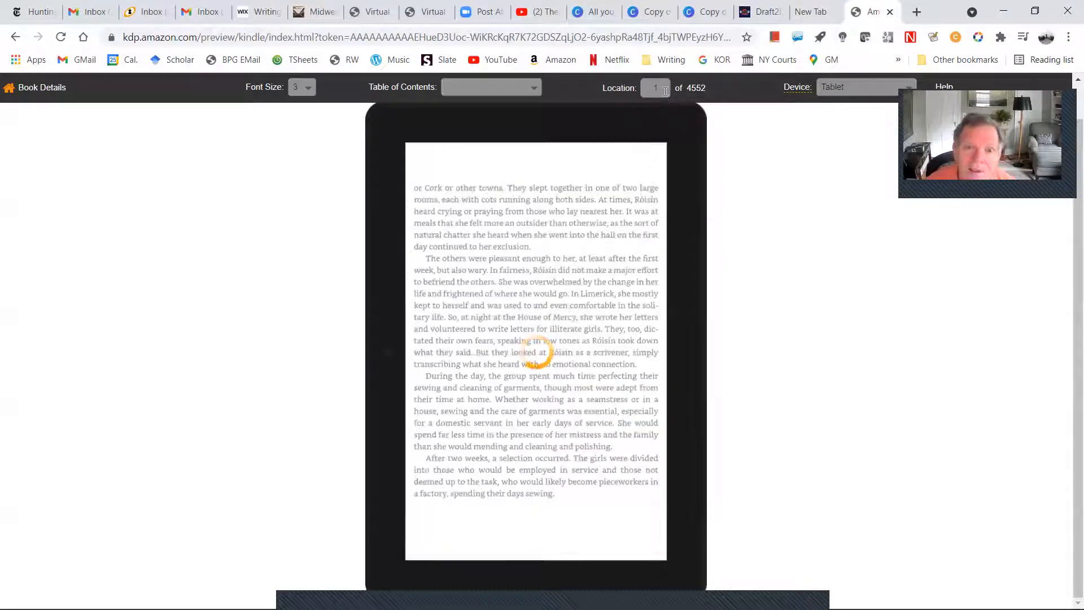
Step: Page from the cover to the title and copyright pages to check them, and return to the title page
left_click(688, 359)
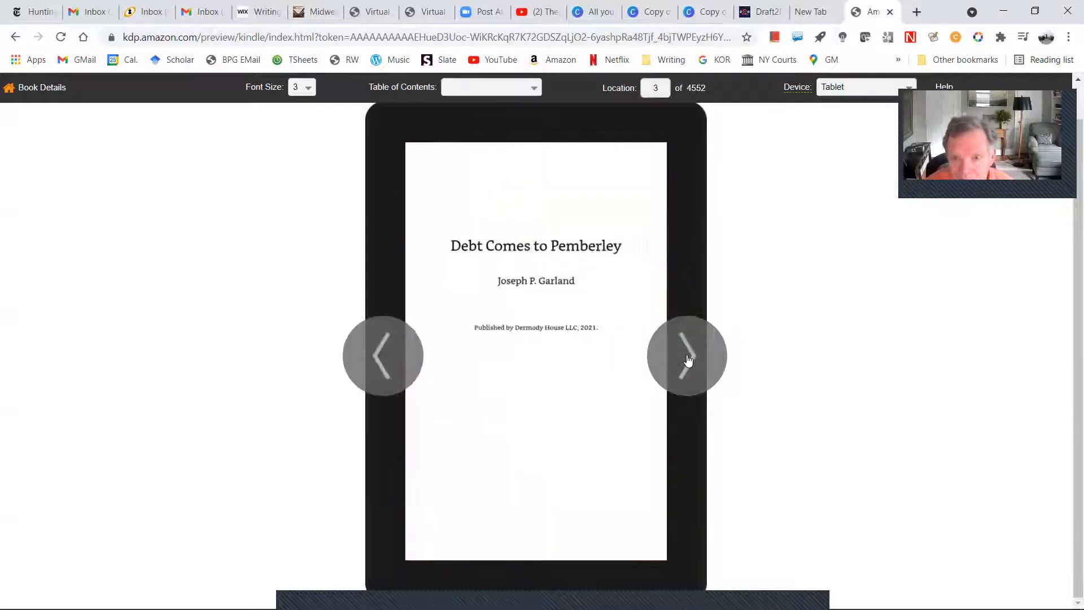
left_click(688, 359)
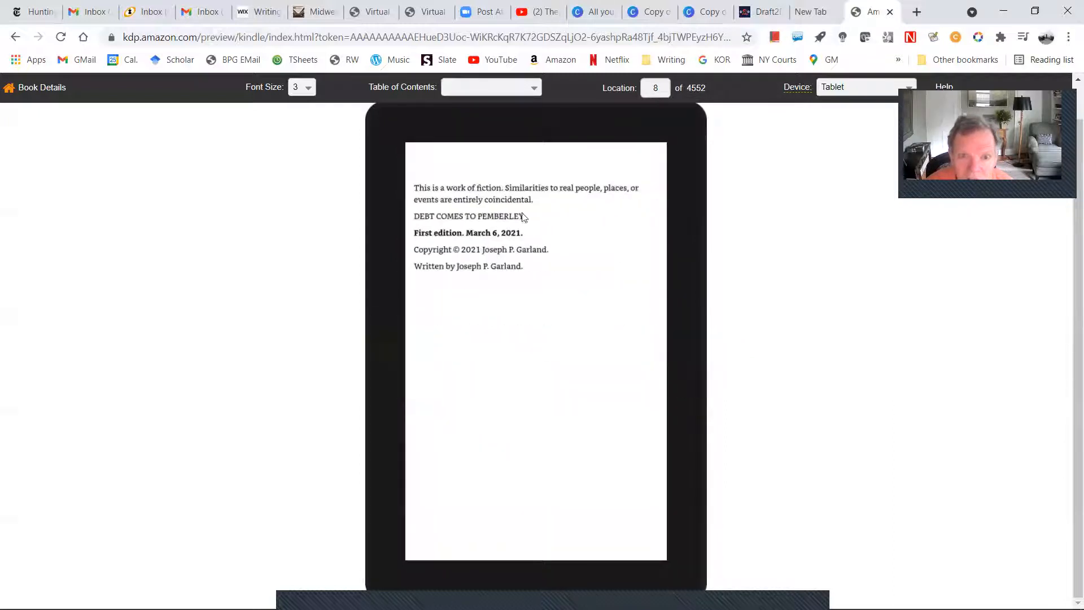
left_click(380, 349)
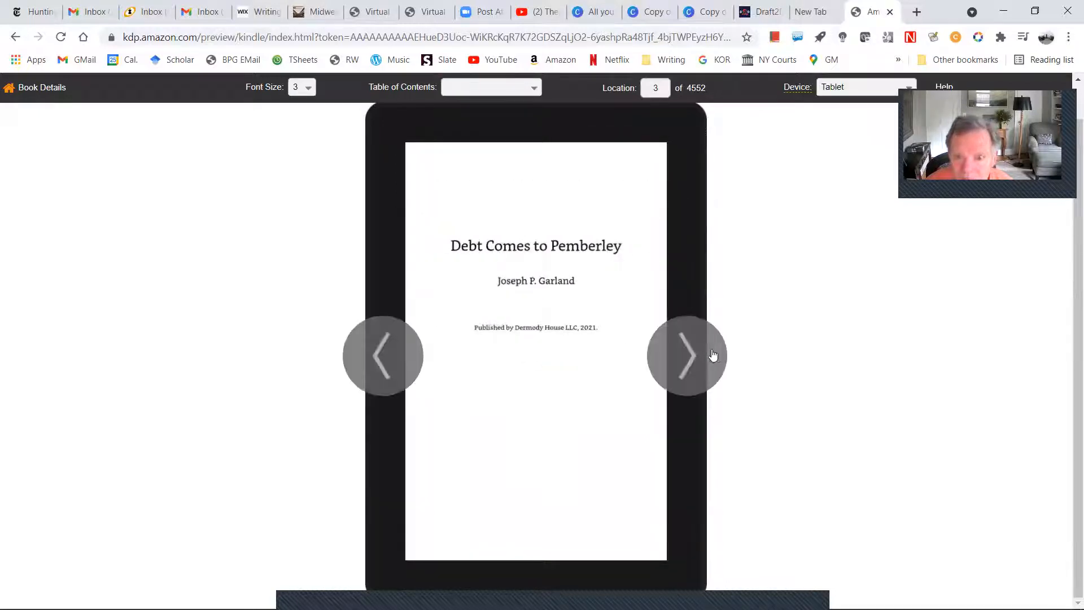
Step: Page forward from the title page through the front matter and contents list to the opening of Dismissal
left_click(713, 355)
left_click(707, 356)
left_click(706, 355)
left_click(707, 356)
left_click(708, 355)
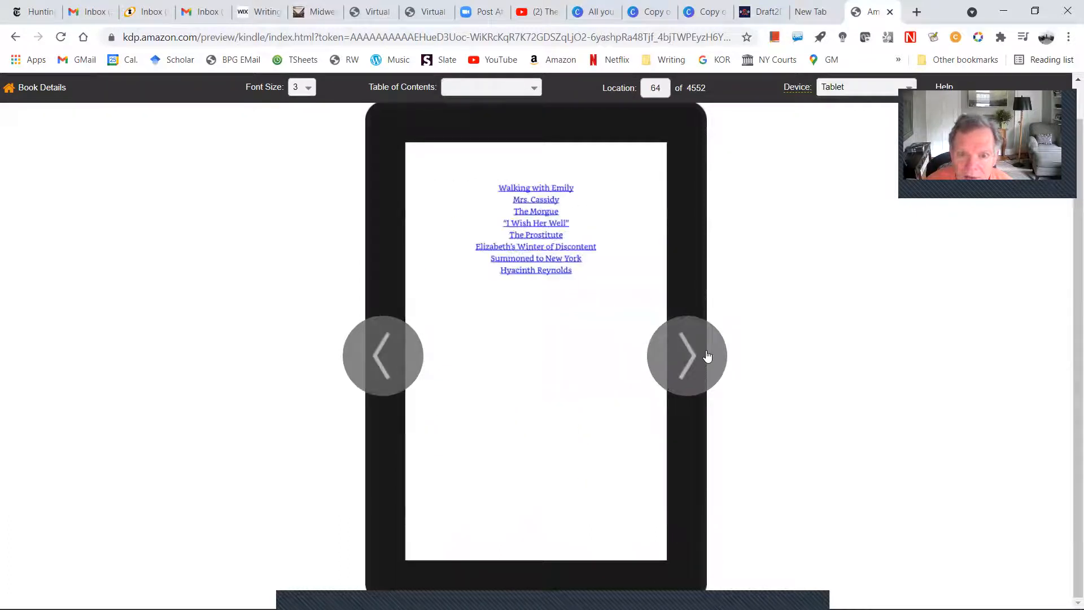
left_click(708, 356)
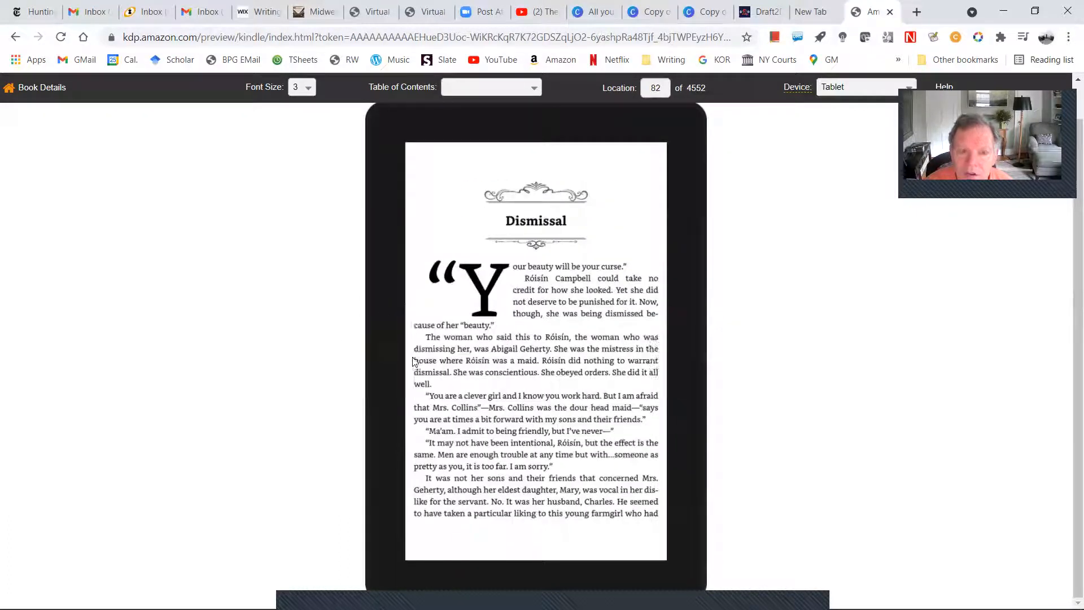
Step: Page back to the start of the contents list and follow its link to the chapter A Husband
left_click(392, 356)
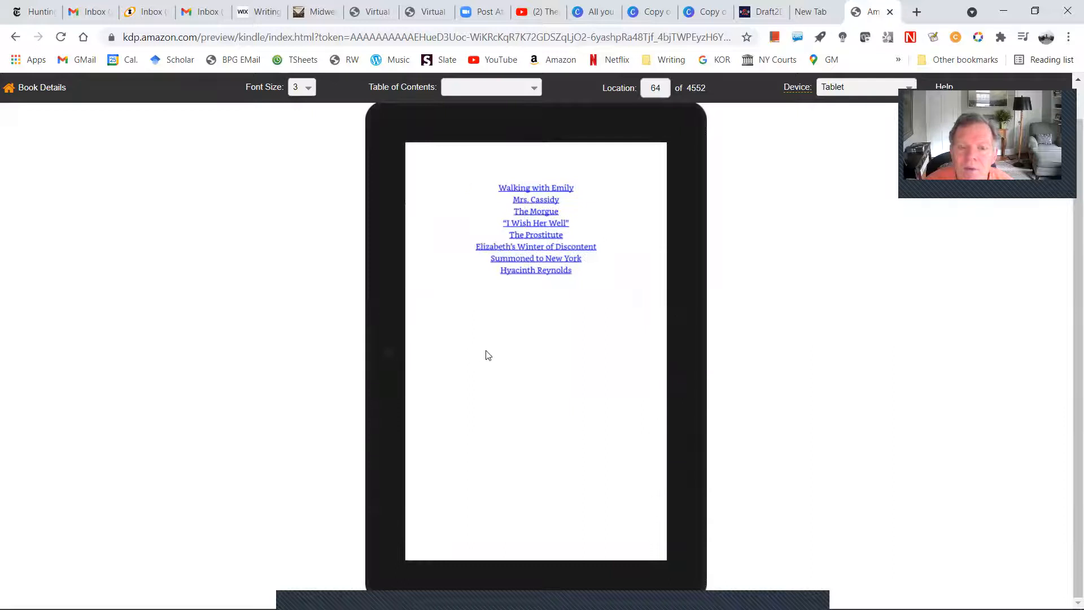
left_click(375, 357)
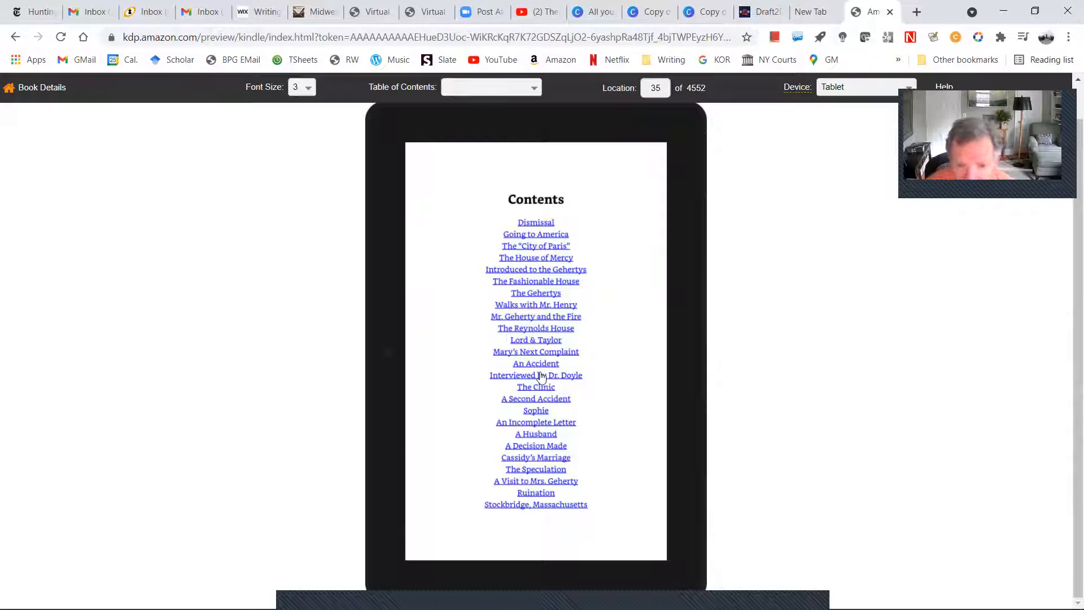
left_click(530, 435)
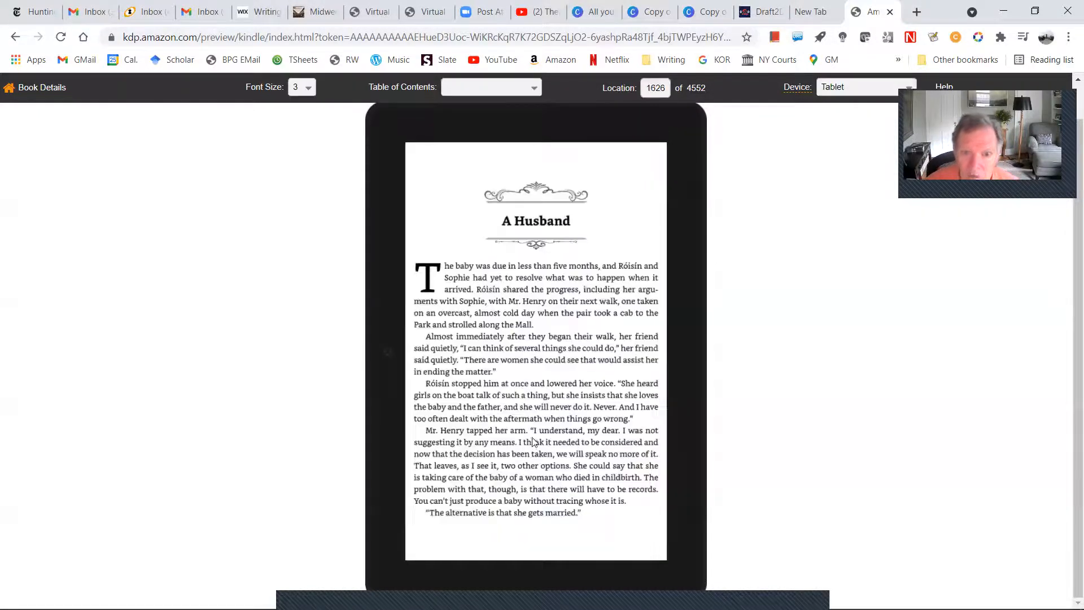